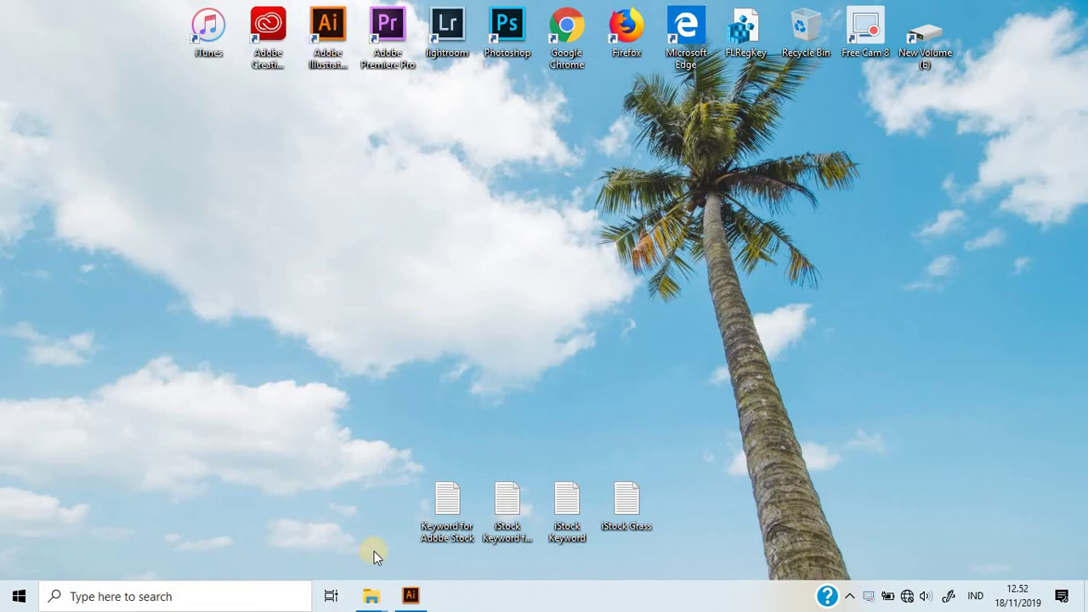
Return to the blank Untitled-4 document with fill set to none and a 1 pt black stroke
left_click(411, 597)
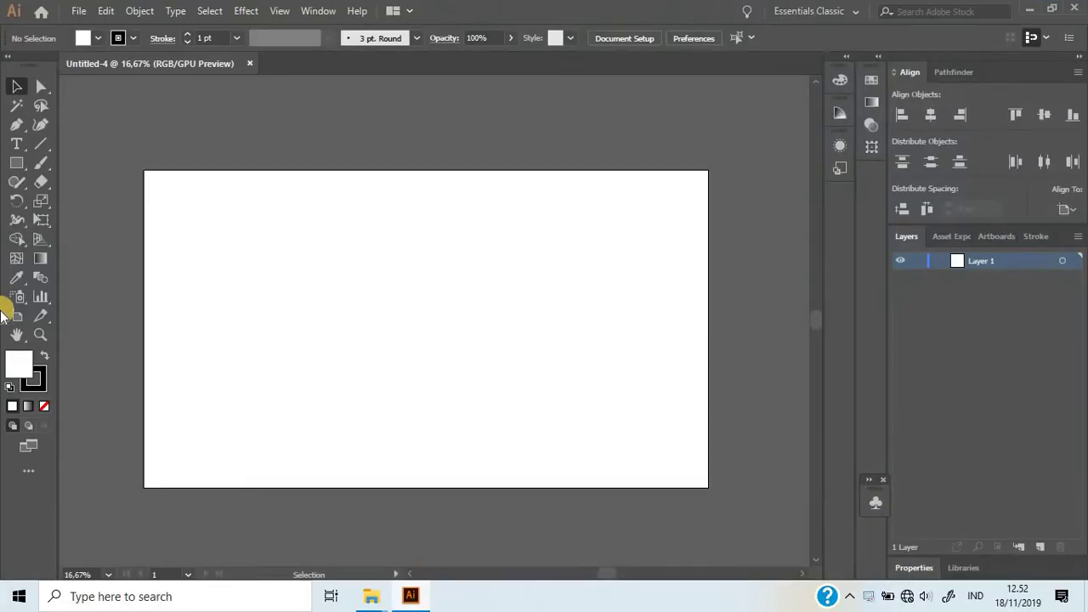
left_click(46, 405)
left_click(42, 386)
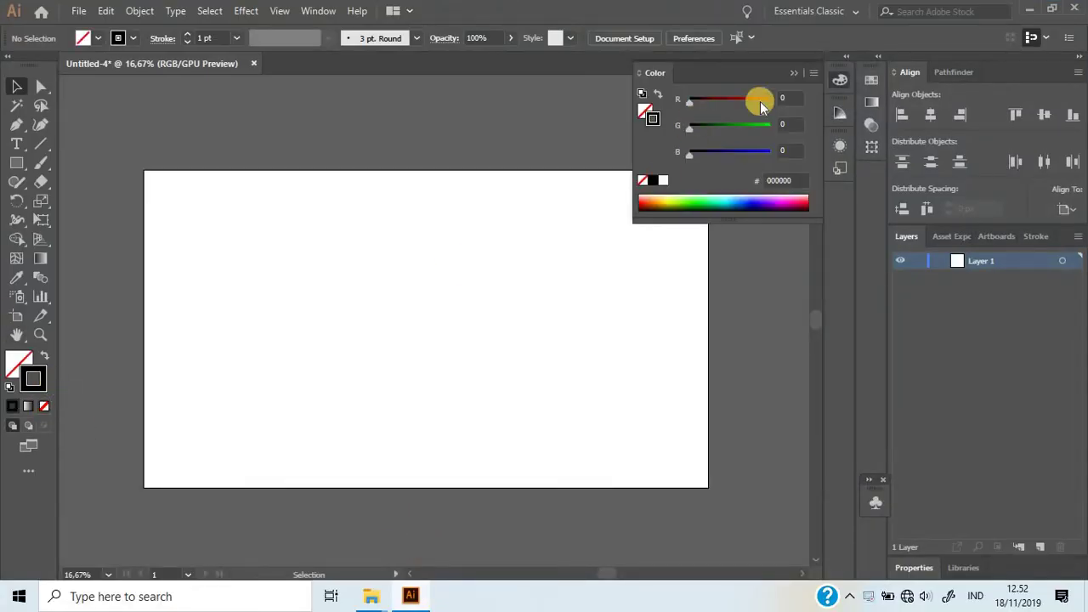
left_click(786, 73)
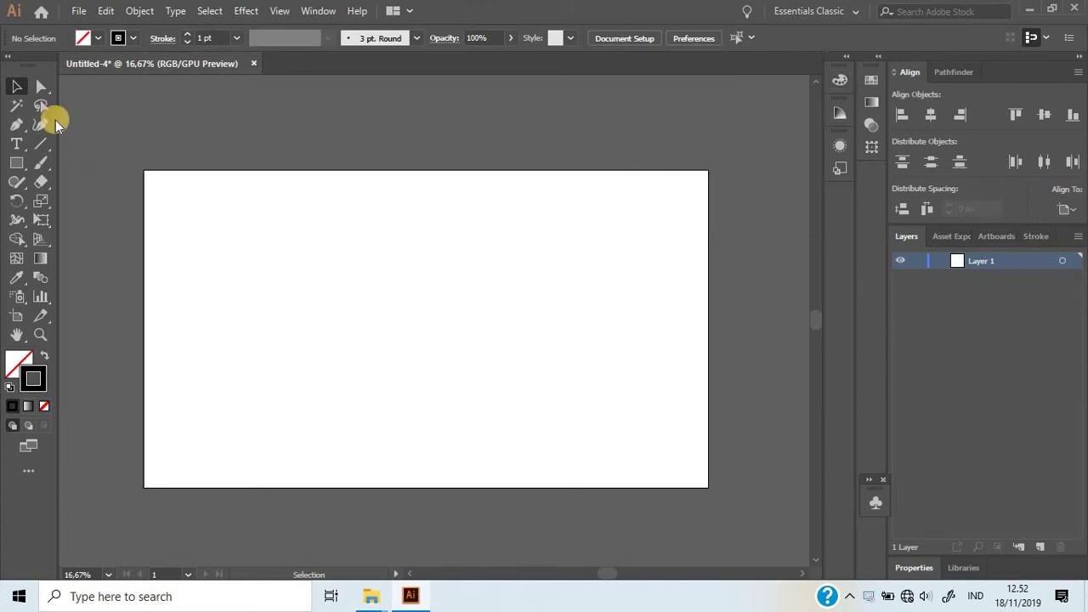
Start the Pen-tool fan outline from below the artboard's bottom edge toward the upper left
left_click(16, 124)
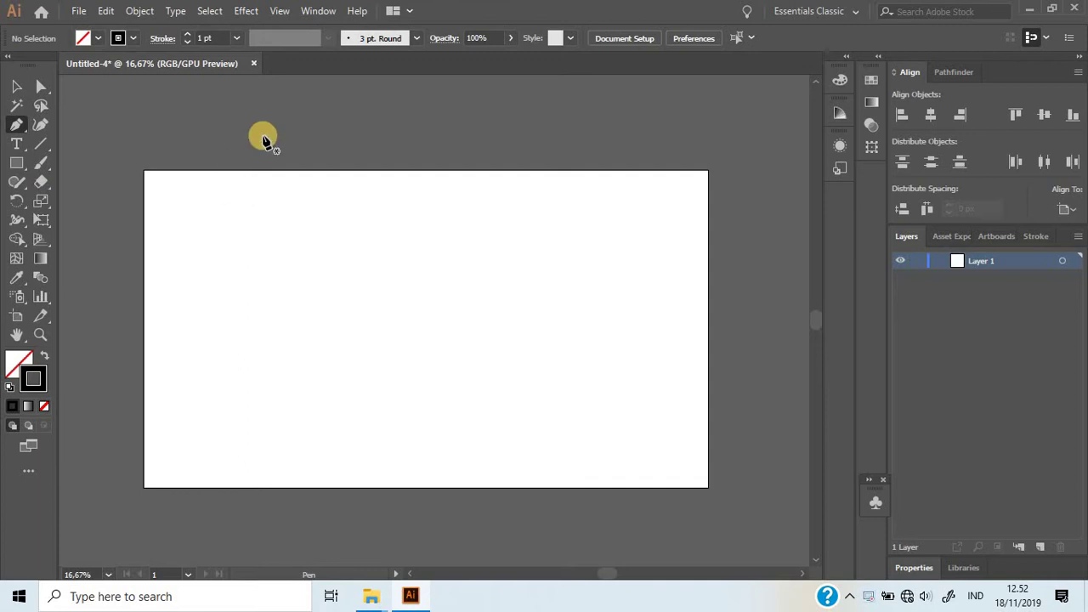
left_click(413, 500)
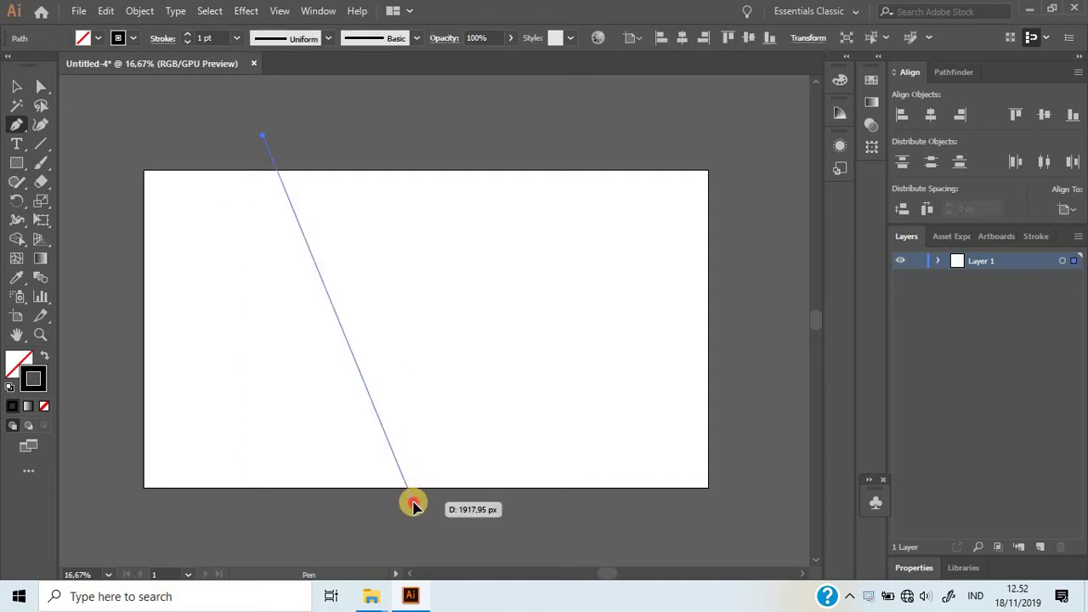
left_click(114, 207)
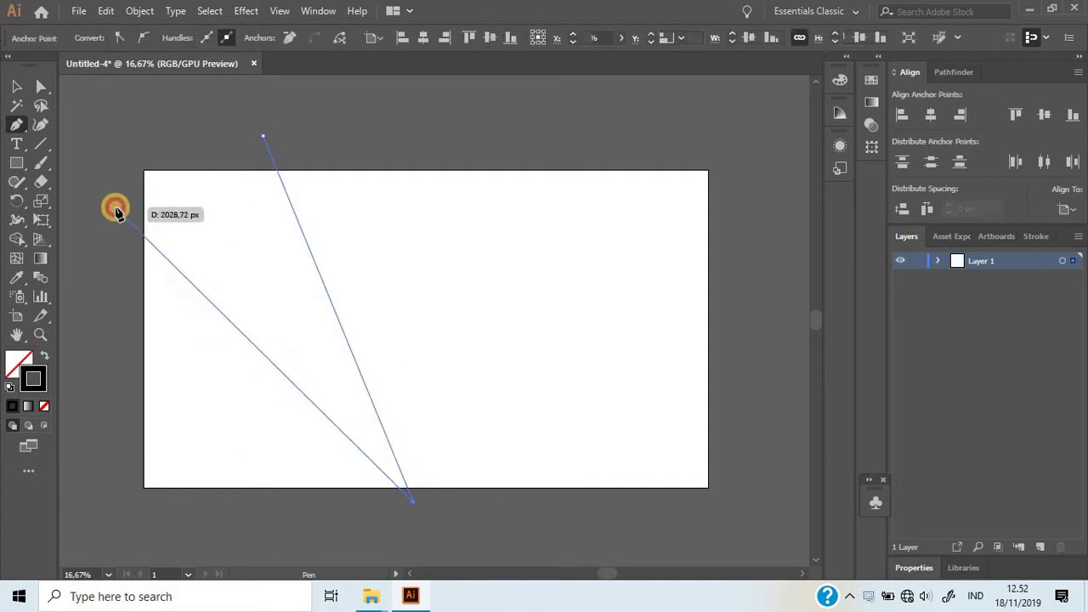
left_click(413, 501)
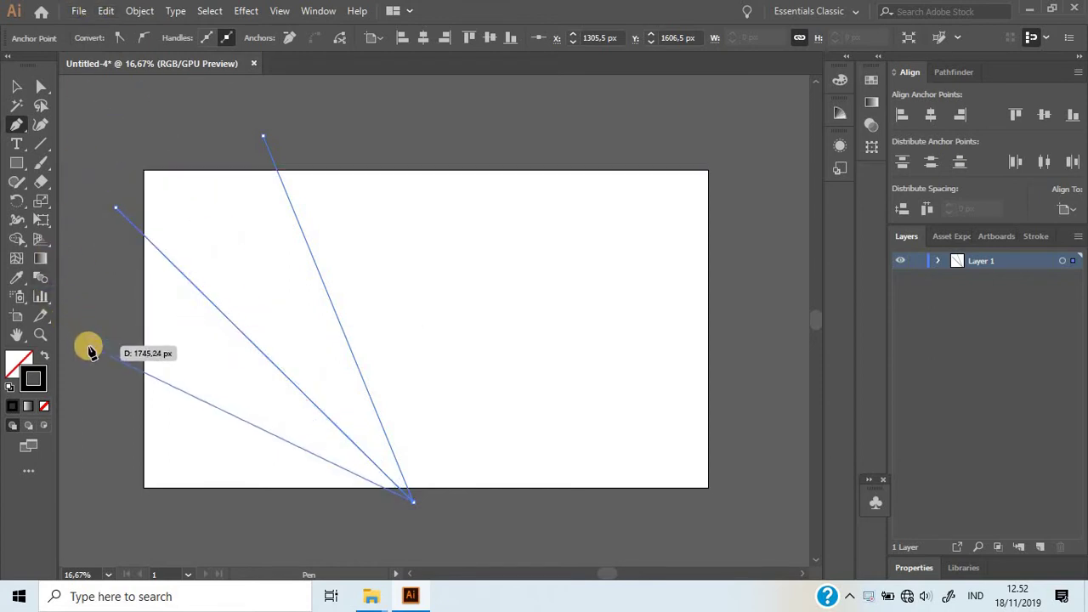
left_click(100, 260, "shift")
left_click(101, 204, "shift")
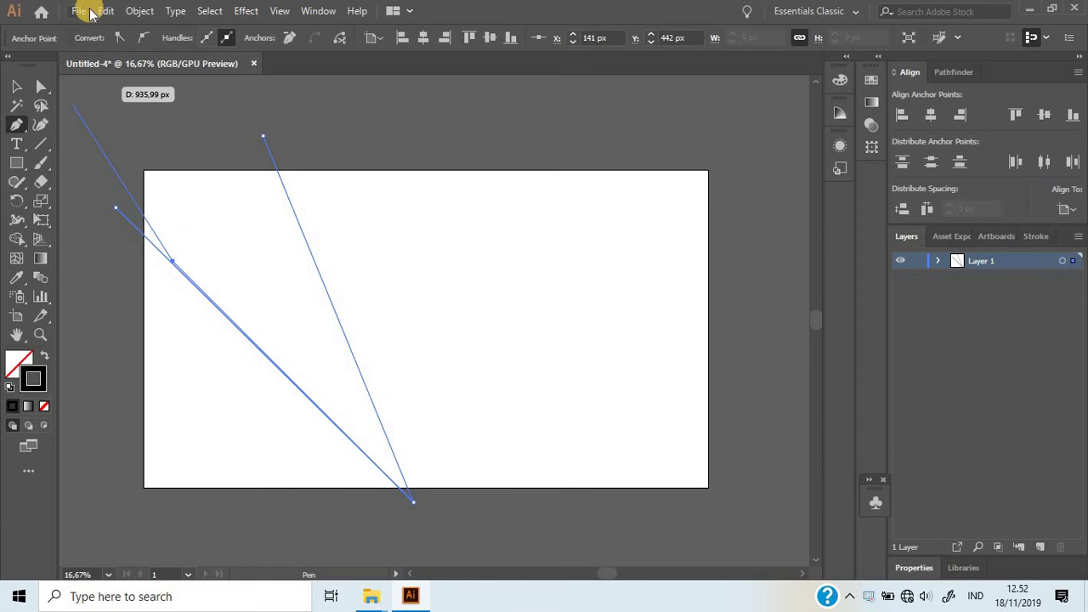
Undo a misplaced point and close the fan outline at a point above the artboard
left_click(105, 11)
left_click(107, 190)
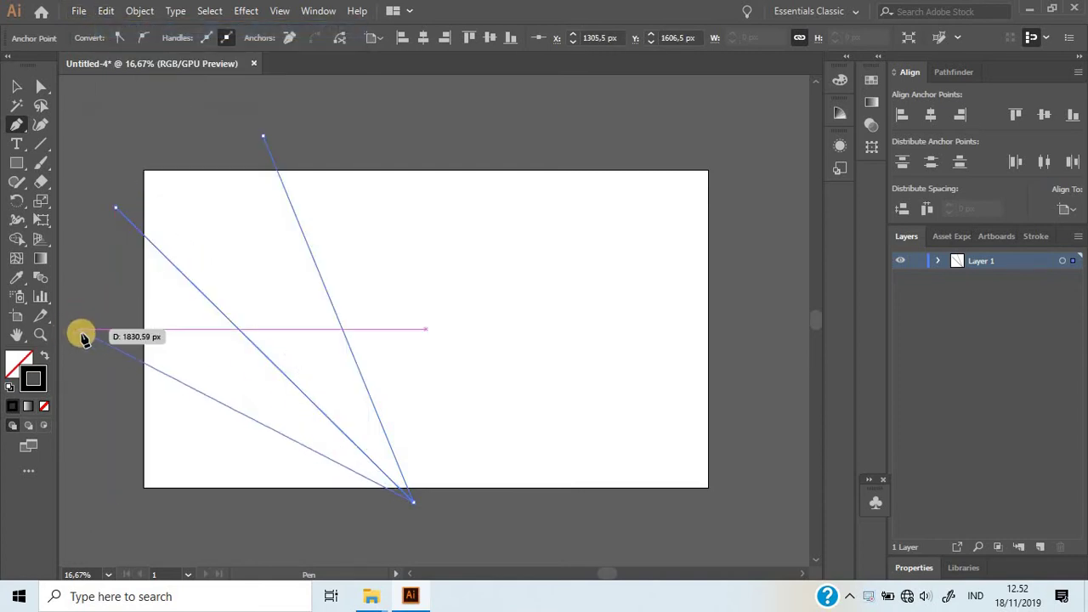
left_click(80, 333)
left_click(116, 209)
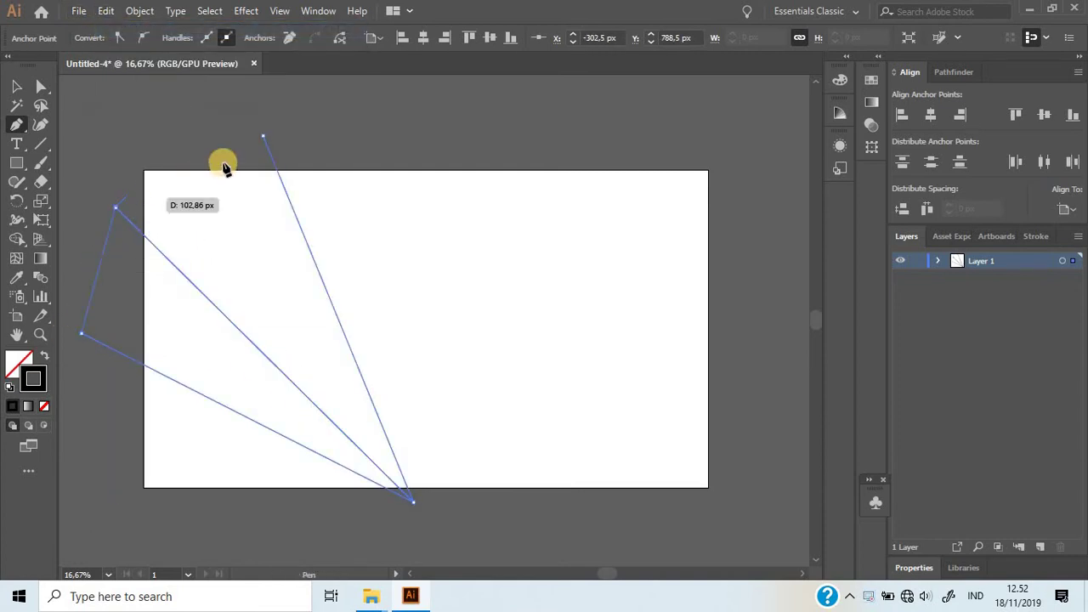
left_click(263, 136)
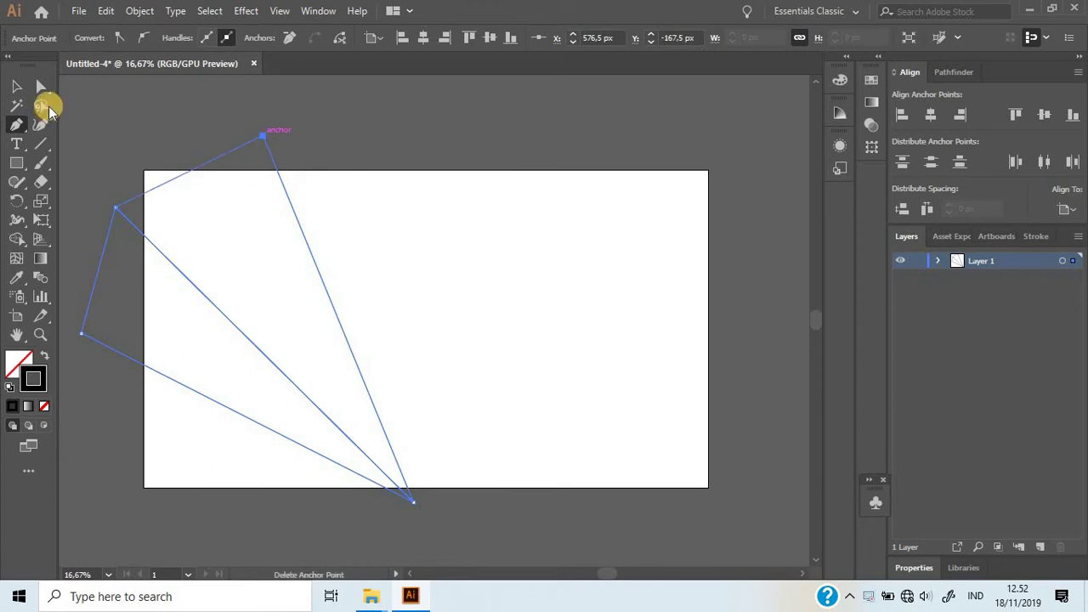
Nudge the fan shape slightly up and to the left
left_click(17, 86)
left_click(187, 317)
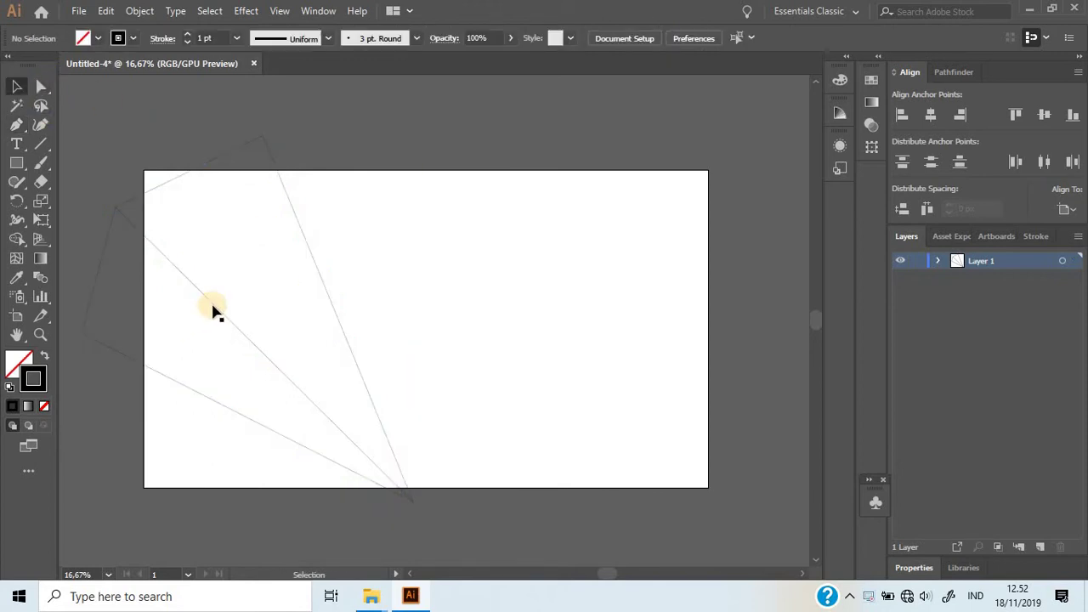
left_click_drag(199, 283, 180, 249)
Begin the second Pen outline from the artboard centre toward points past the right edge
left_click(383, 310)
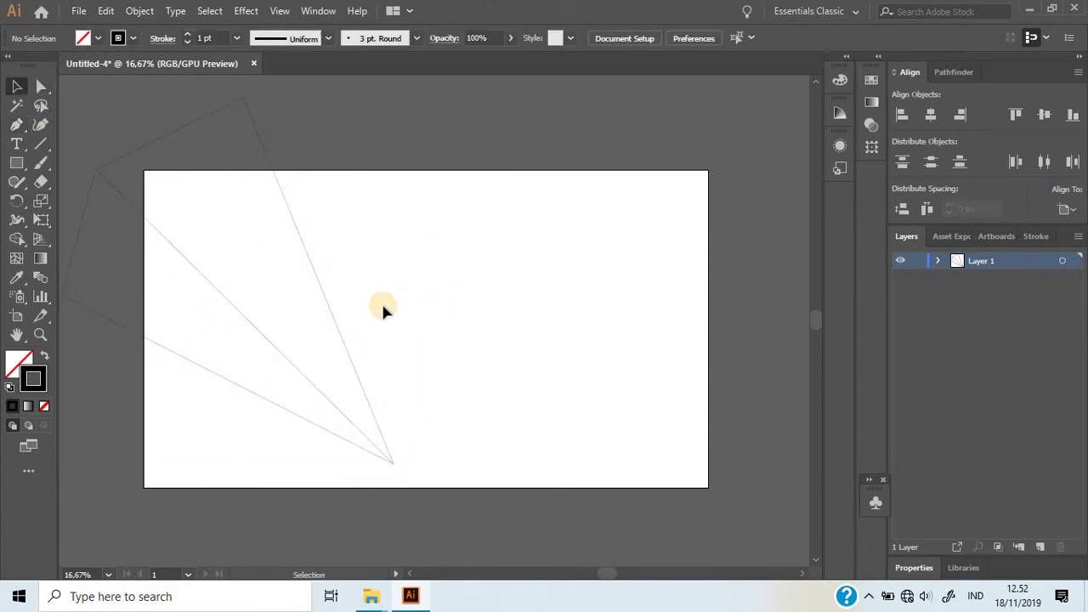
left_click(18, 126)
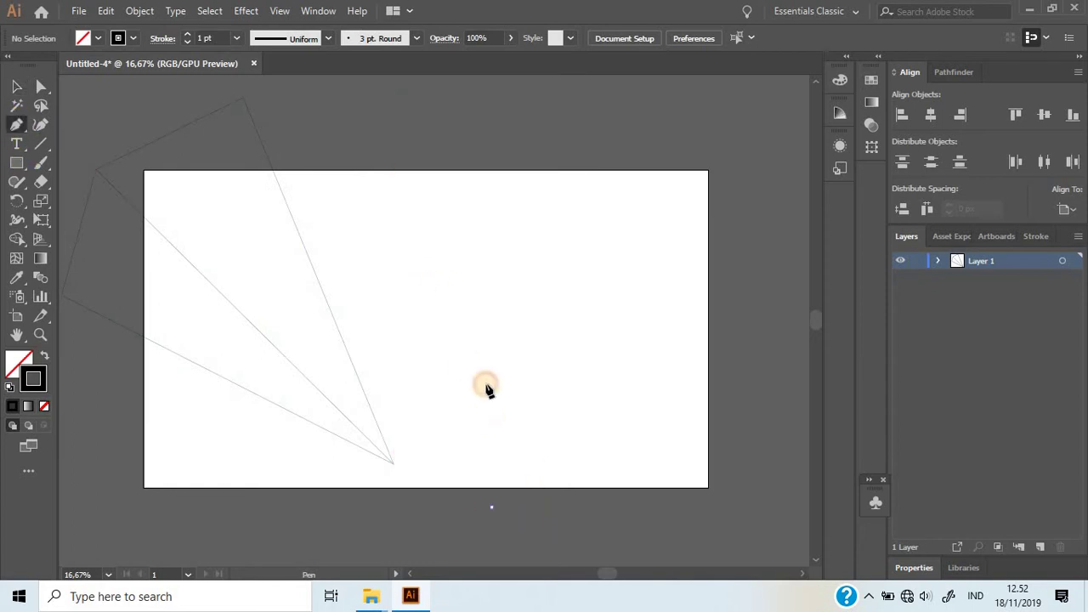
left_click(476, 307)
left_click(585, 505)
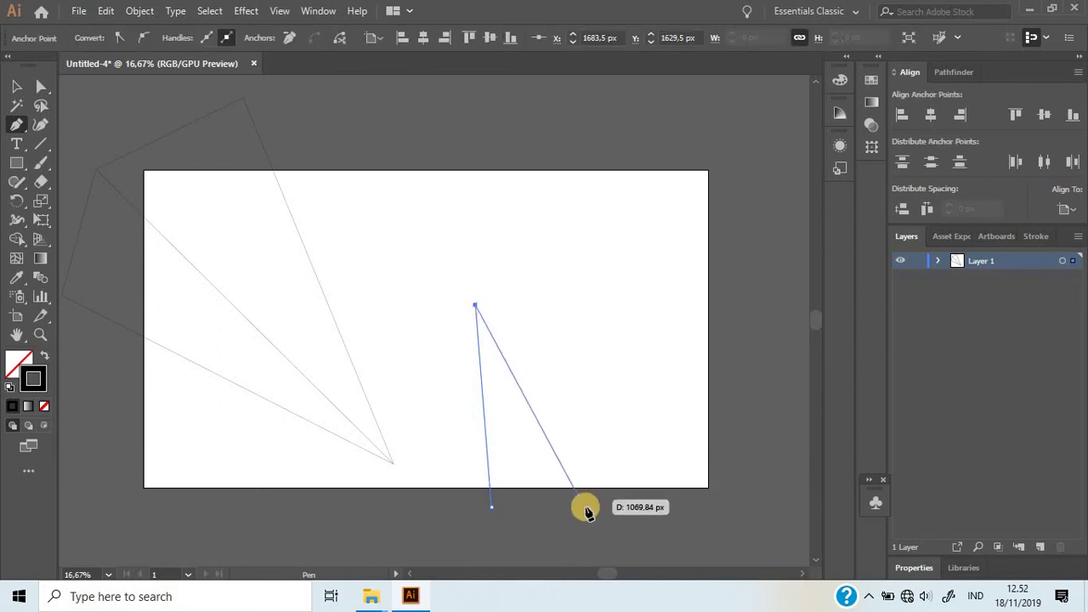
left_click(476, 308)
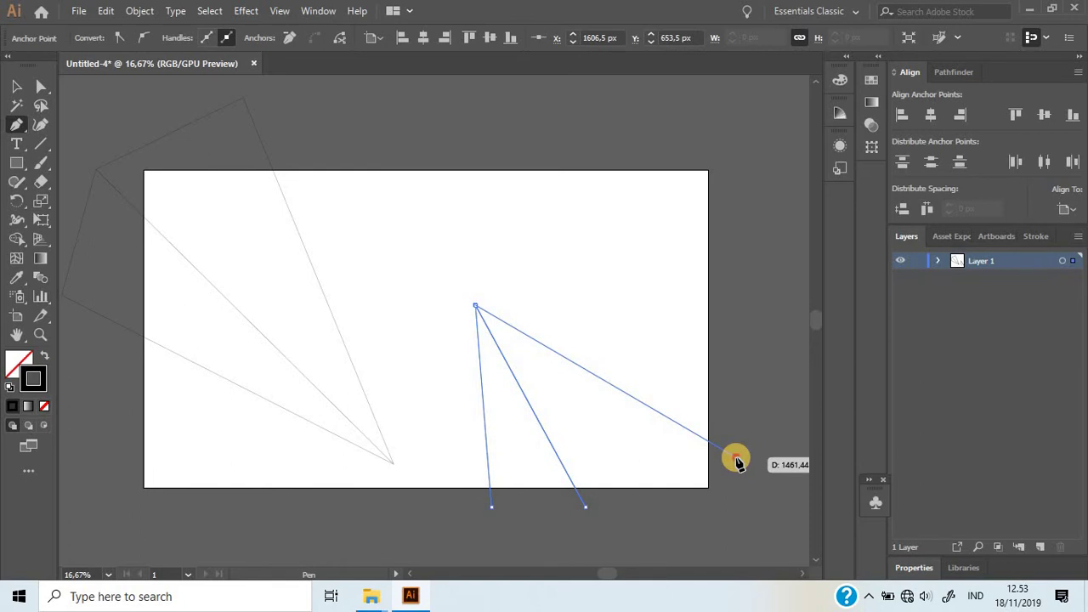
left_click(736, 459)
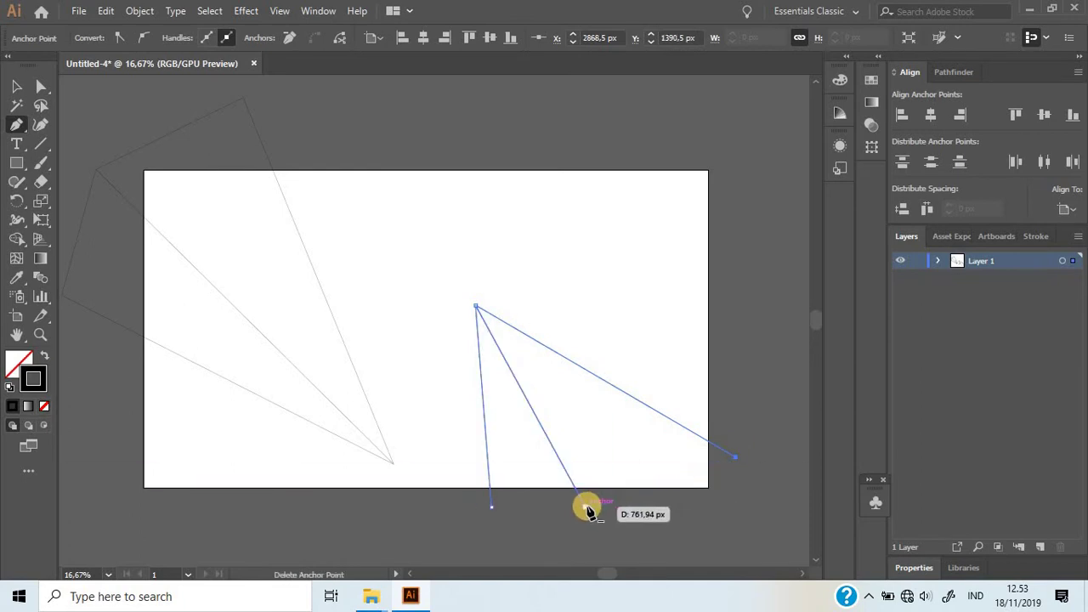
Undo the stray segment, close the lower-right triangle below the artboard, and deselect it
left_click(115, 11)
left_click(566, 432)
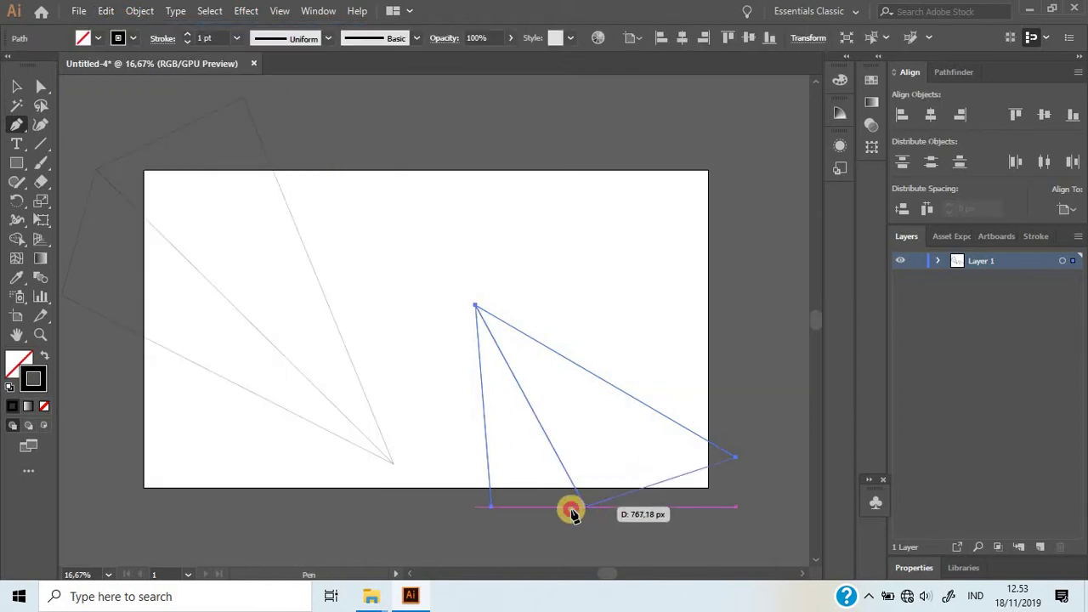
left_click(571, 510)
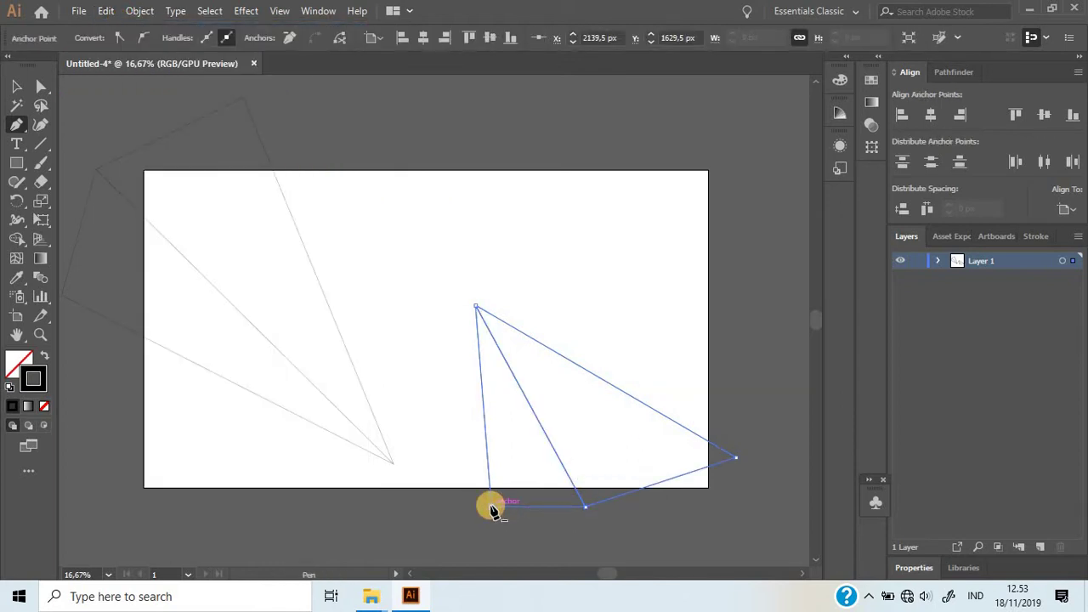
left_click(490, 507)
left_click(16, 86)
left_click(474, 183)
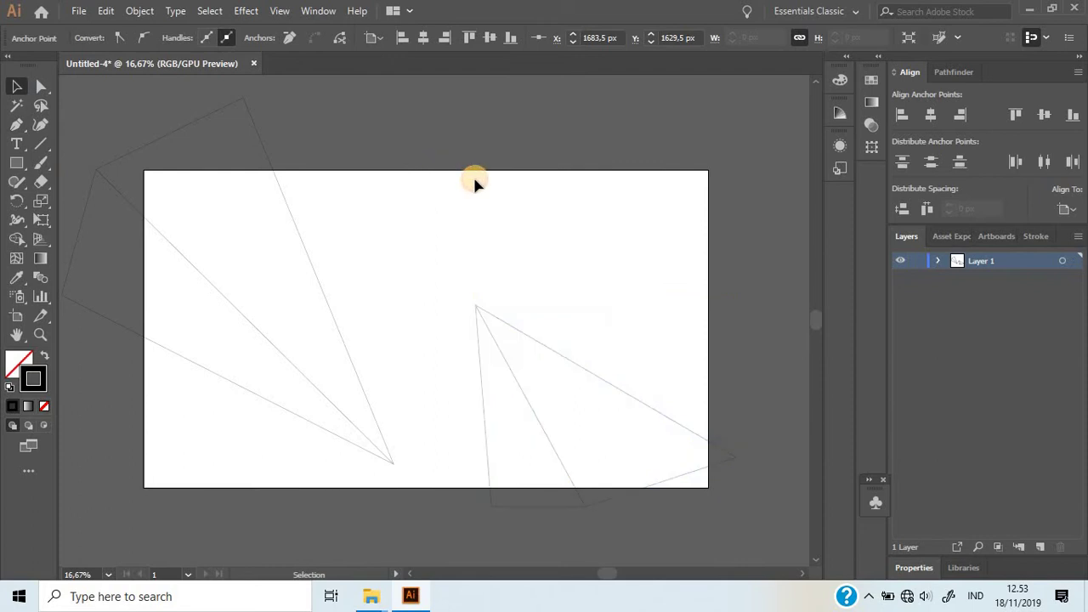
scroll(474, 183, "up", 1)
Draw the third two-triangle outline fanning upward past the artboard's top edge
left_click(16, 125)
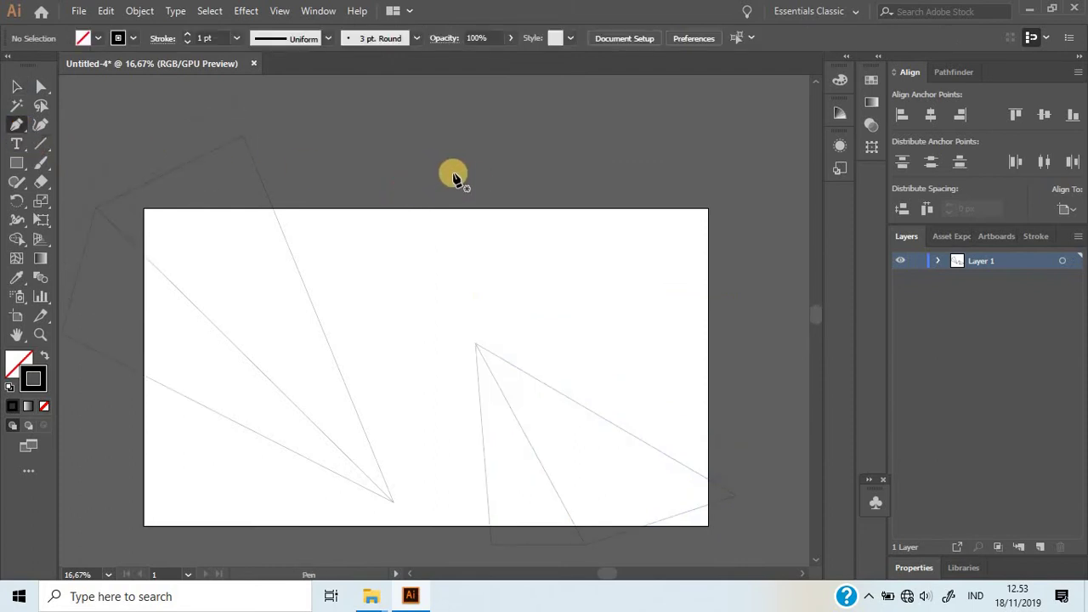
scroll(451, 175, "down", 1)
left_click(492, 117)
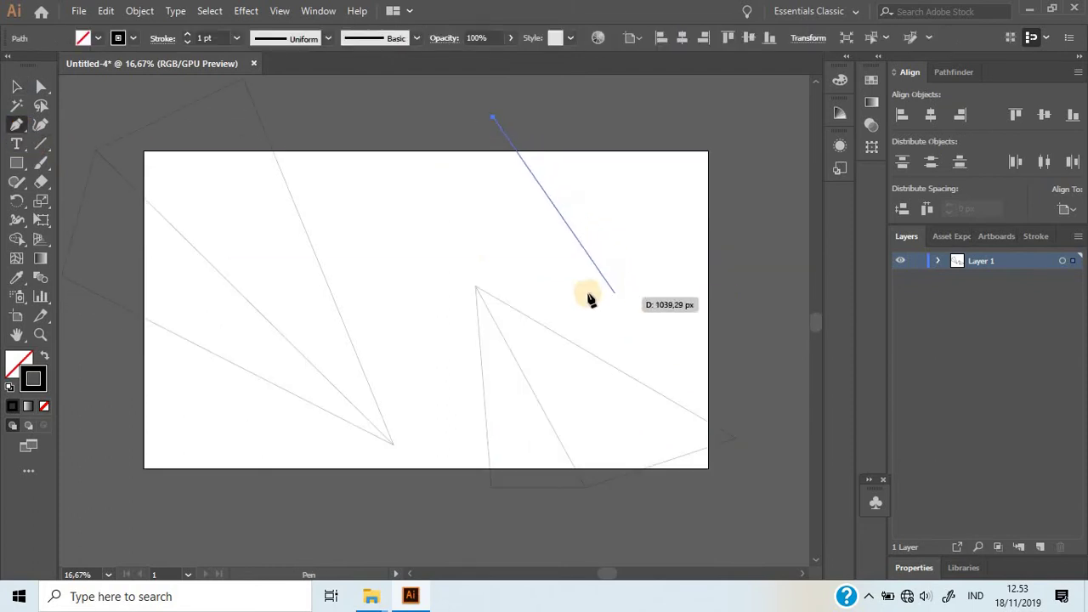
left_click(106, 10)
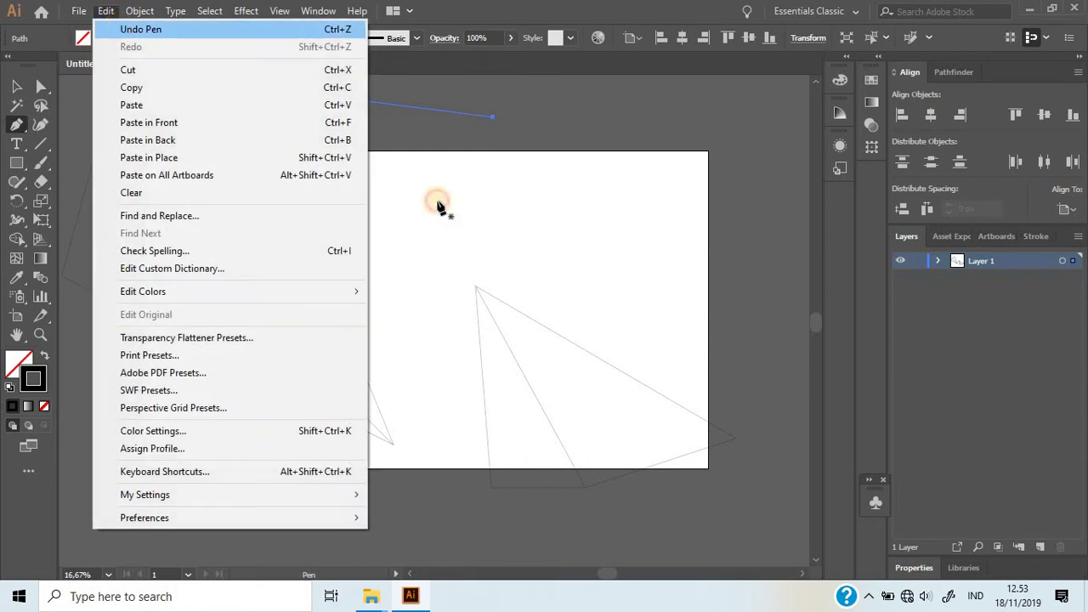
key("ctrl+z")
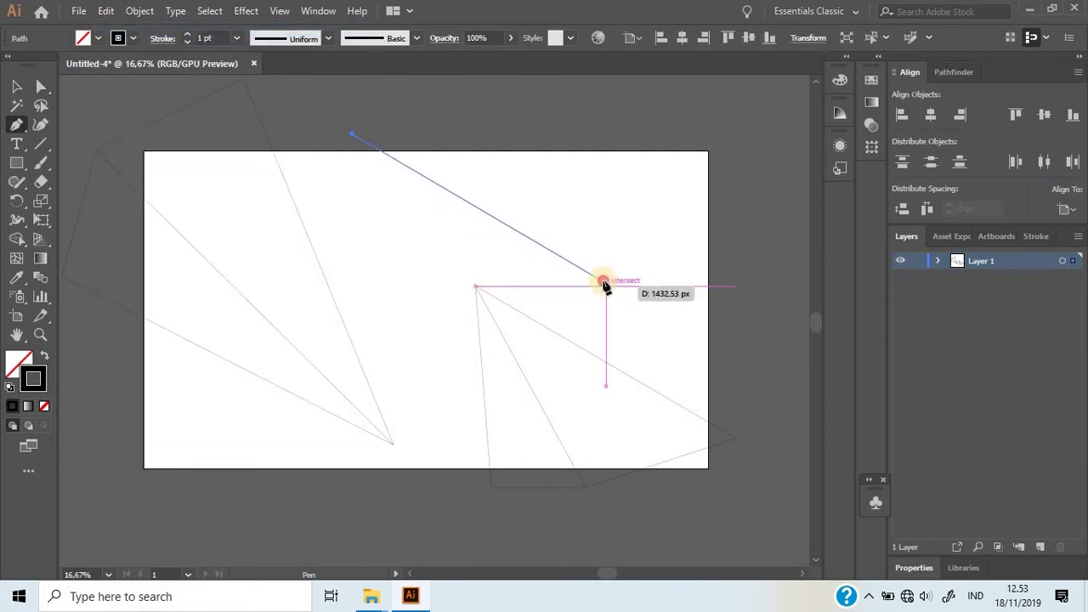
left_click(605, 284)
left_click(464, 98)
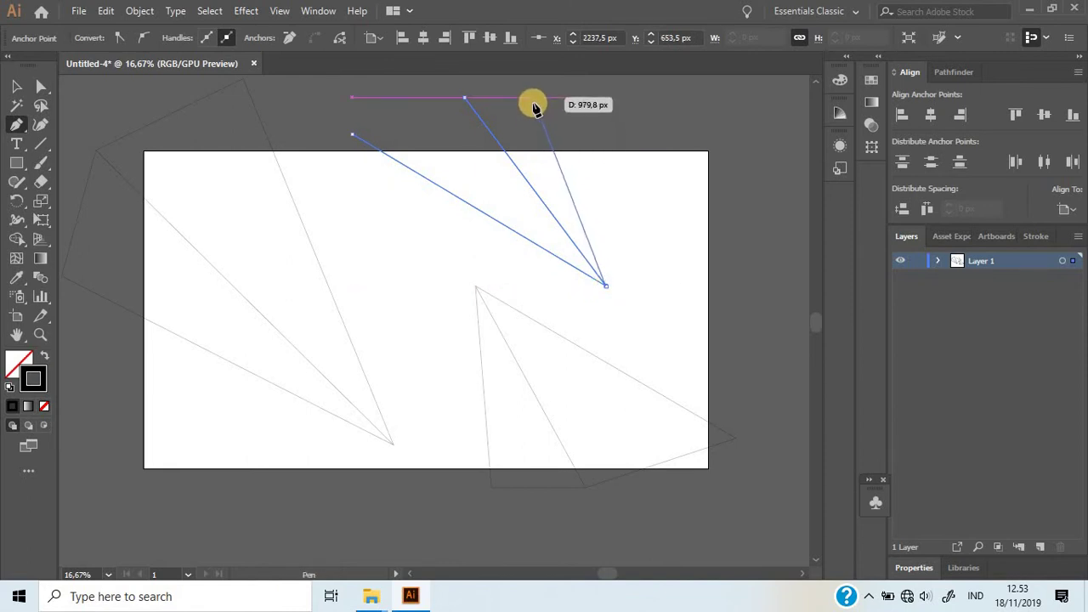
left_click_drag(557, 168, 472, 99)
left_click(465, 99)
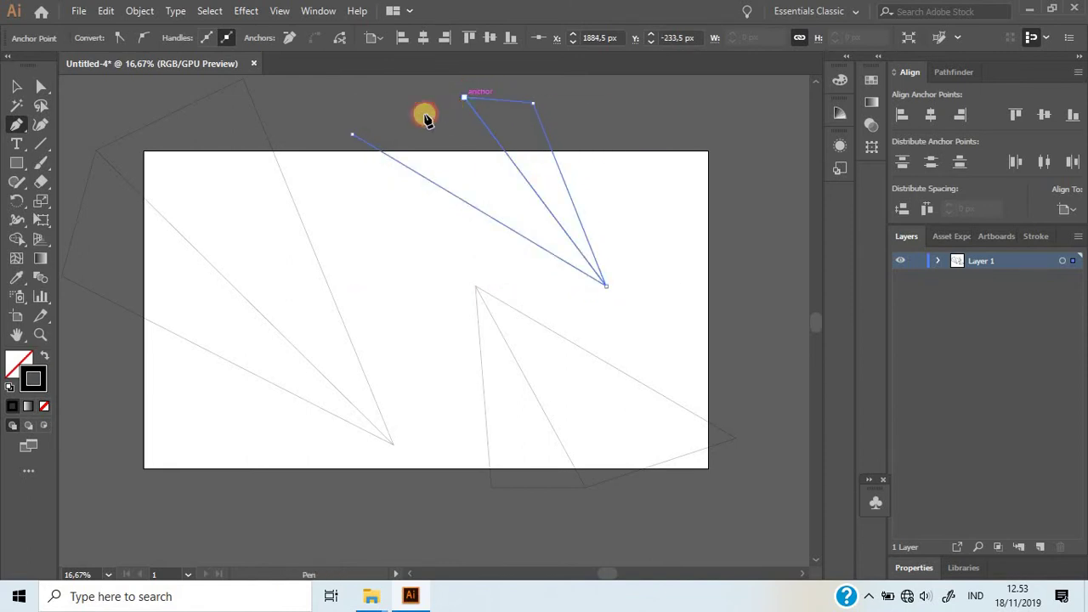
left_click(353, 136)
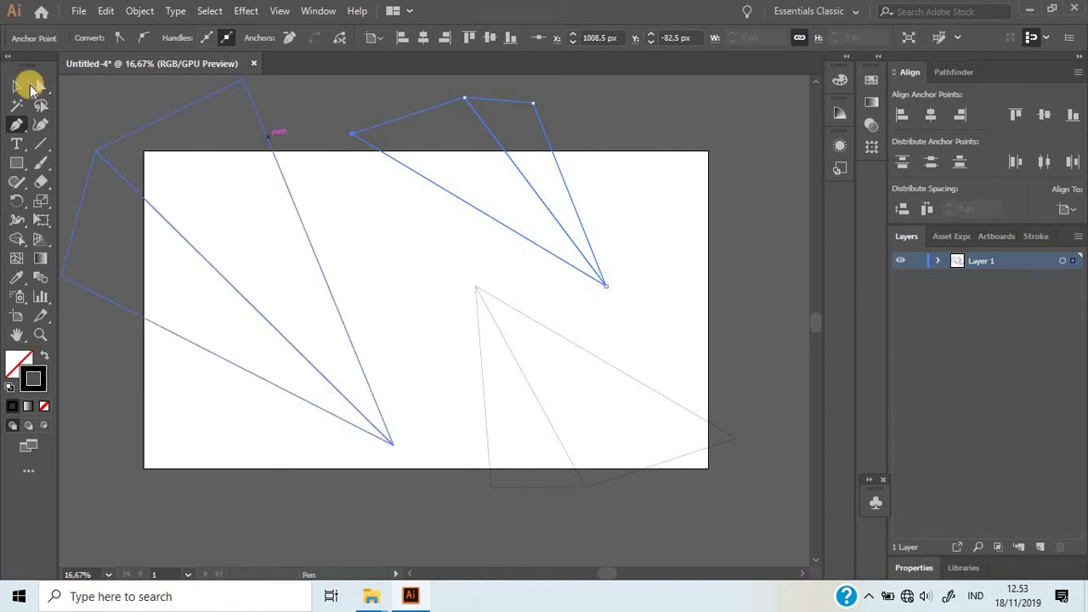
Shift the lower-right triangle slightly down and right, then select all paths
left_click(16, 86)
left_click(223, 167)
left_click_drag(643, 408, 737, 390)
scroll(748, 400, "down", 3)
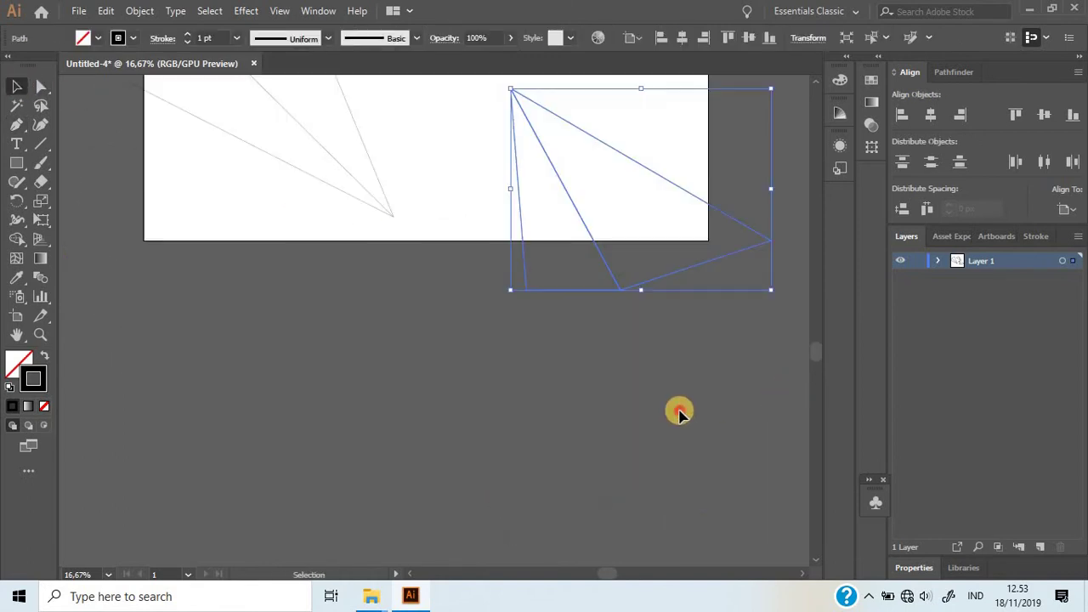
left_click(684, 429)
scroll(671, 425, "up", 3)
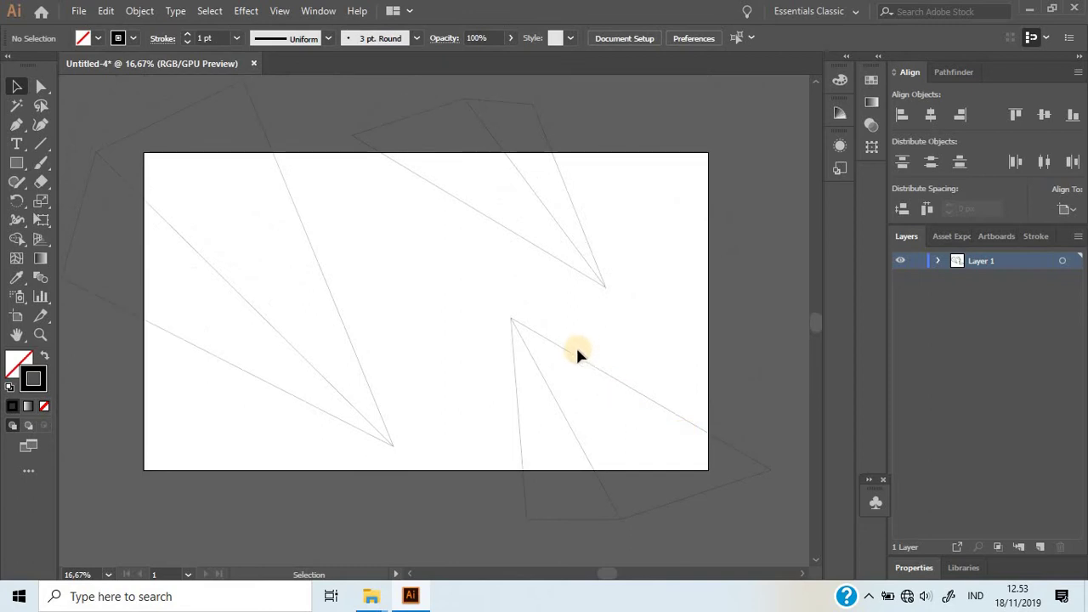
left_click(666, 331)
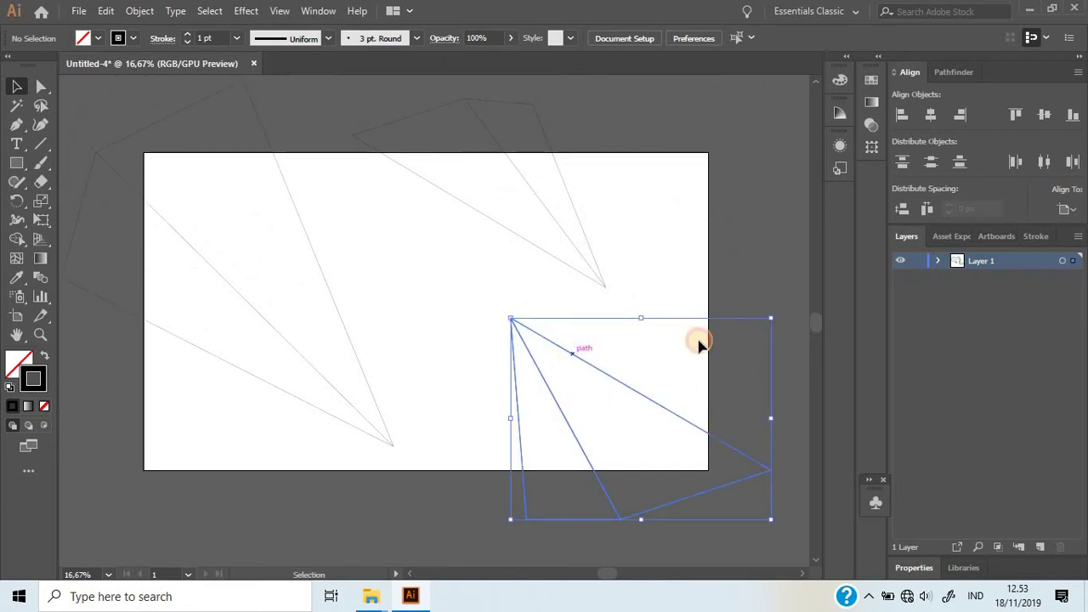
left_click(657, 346)
scroll(657, 346, "down", 1)
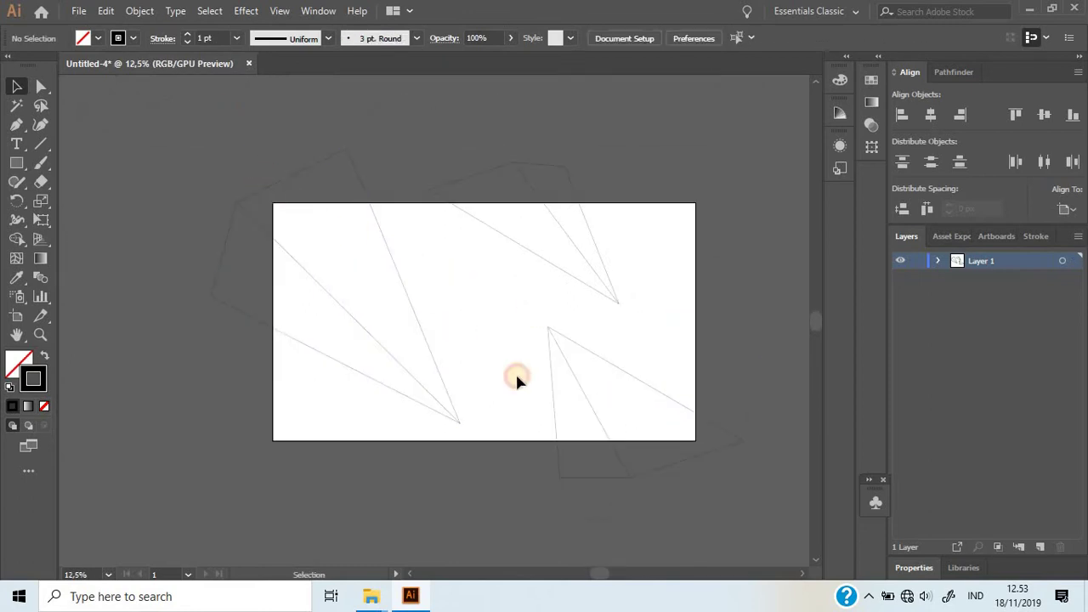
key("ctrl+a")
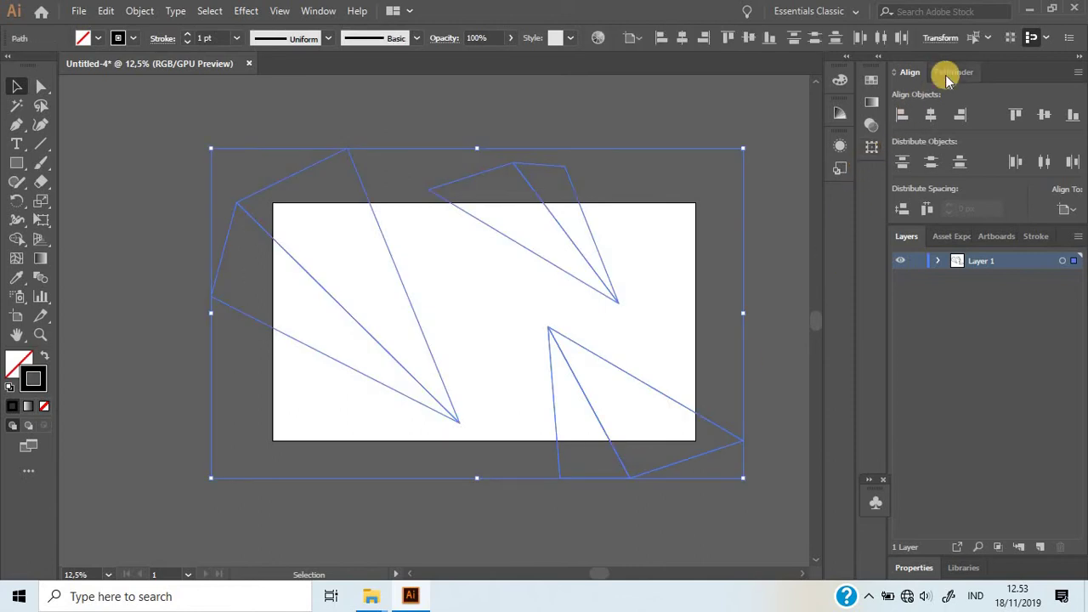
Divide the overlapping outlines with Pathfinder and give the pieces a black fill with no stroke
left_click(953, 73)
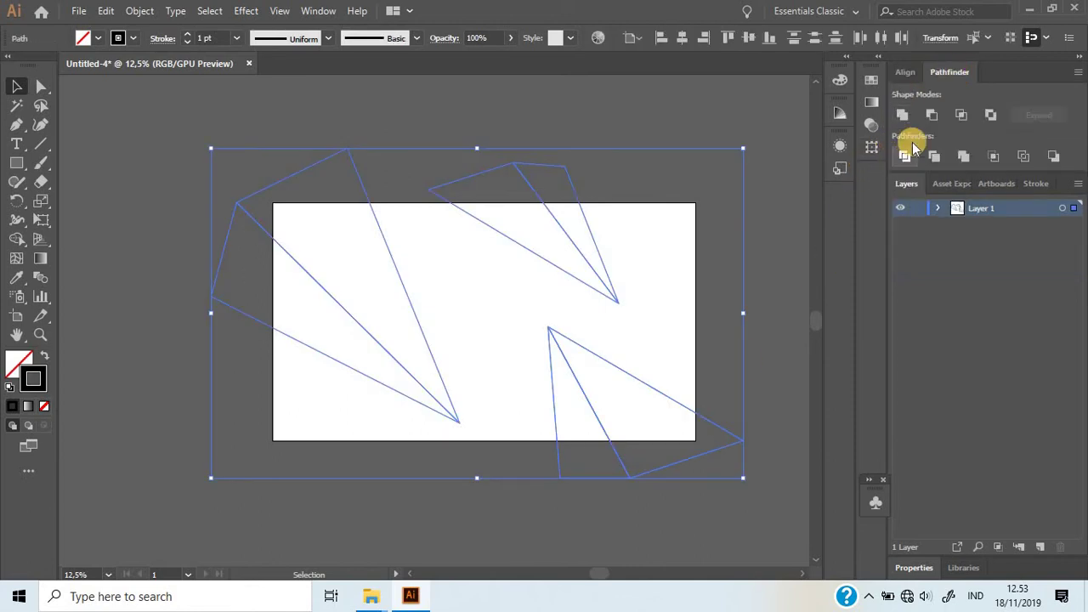
left_click(905, 157)
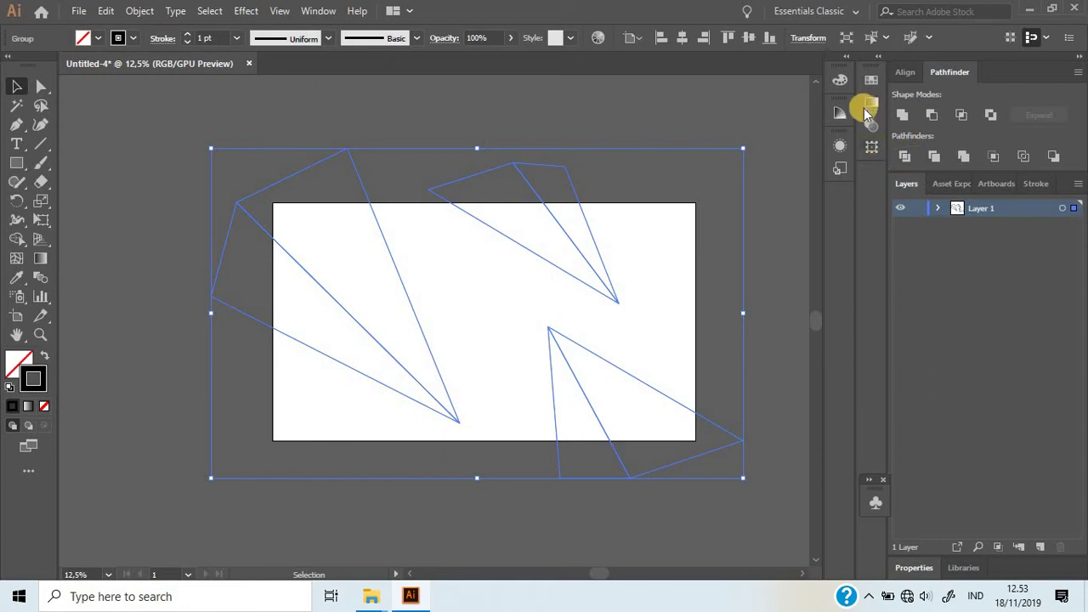
left_click(867, 102)
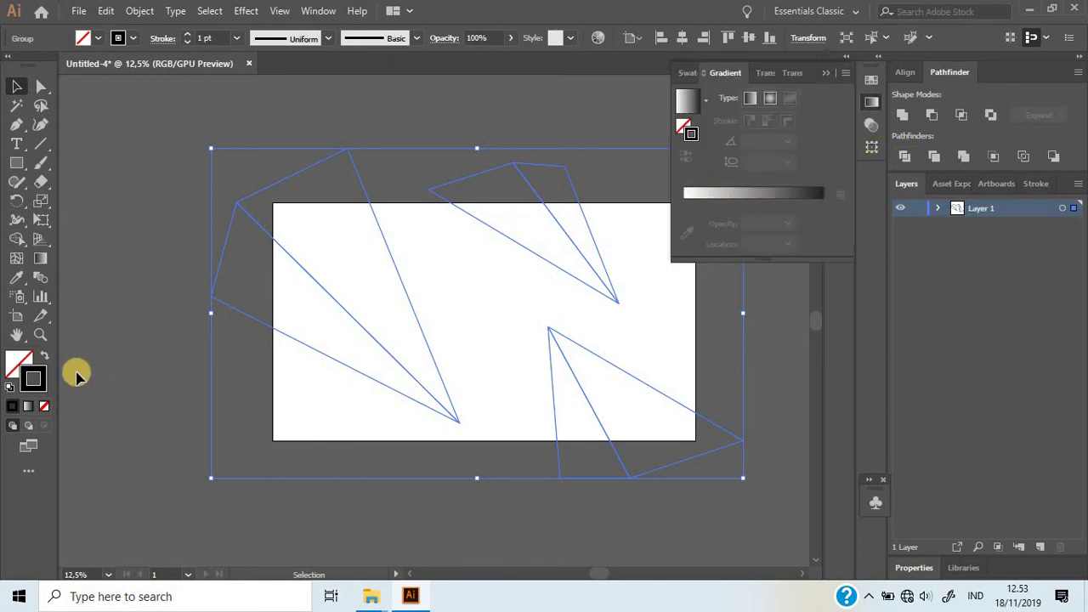
left_click(829, 76)
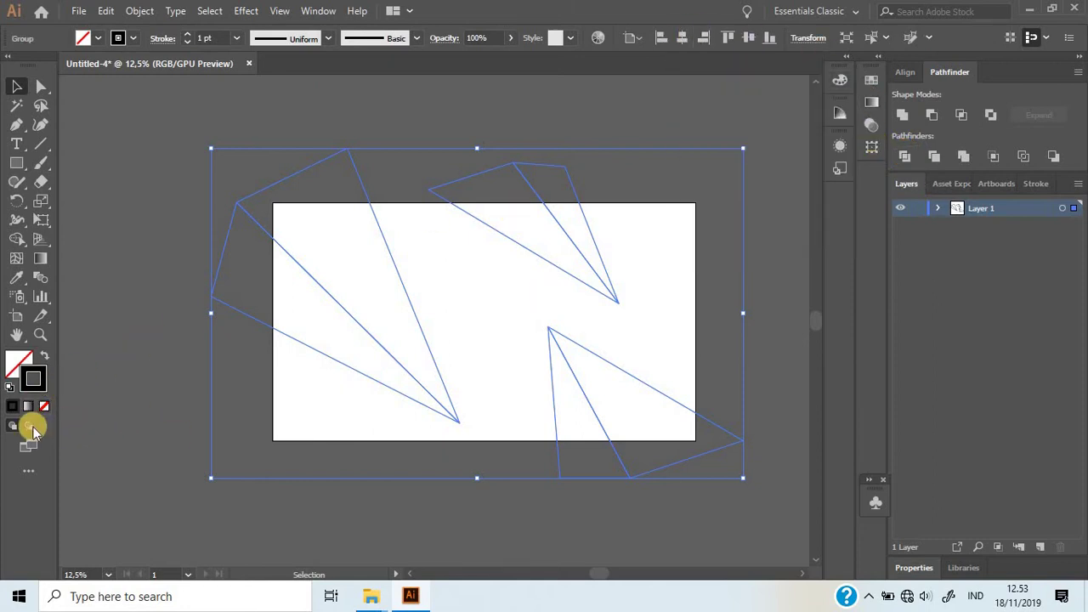
left_click(44, 407)
left_click(20, 367)
left_click(14, 408)
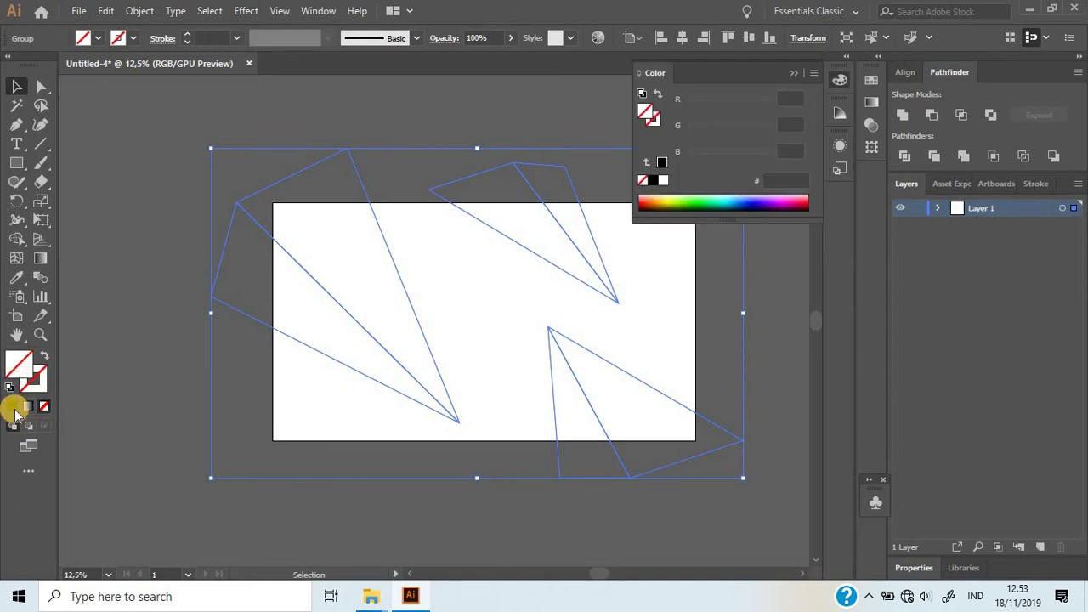
left_click(15, 406)
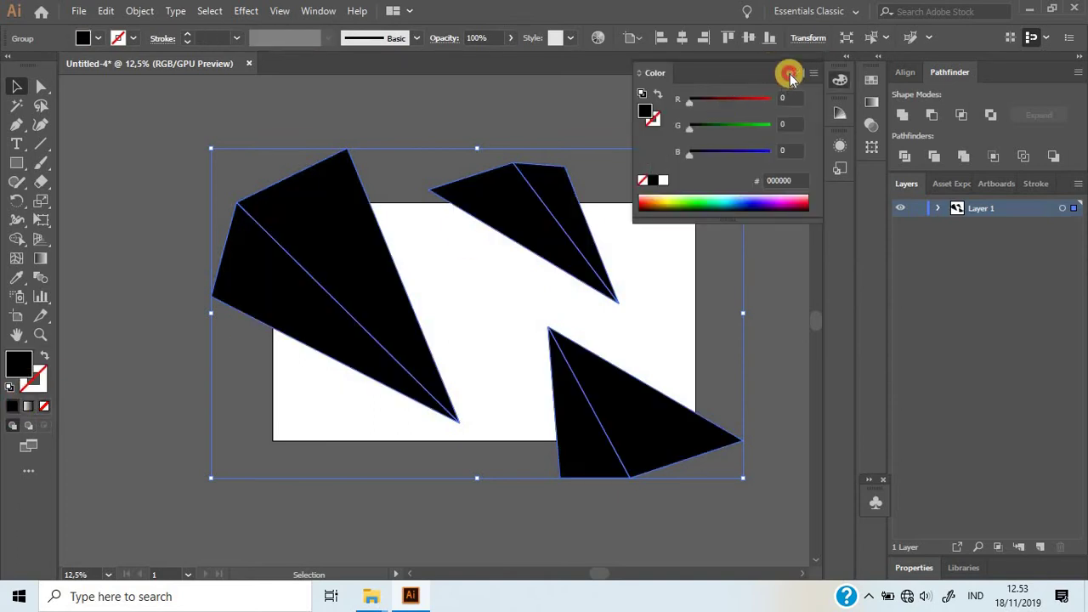
left_click(790, 74)
Fill the pieces with a linear gradient running from light blue to navy
left_click(869, 103)
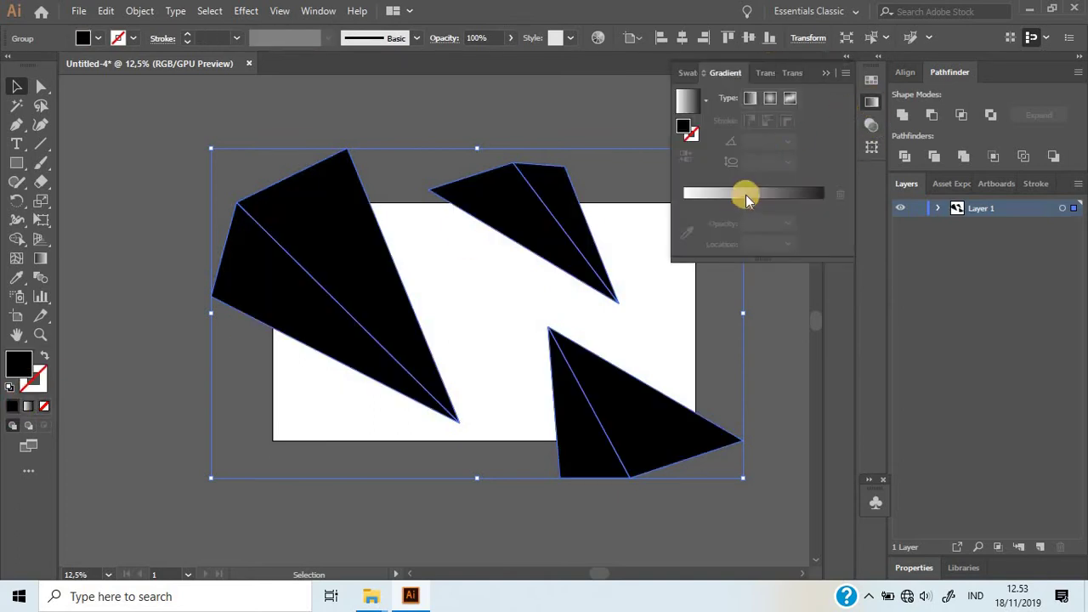
left_click(746, 199)
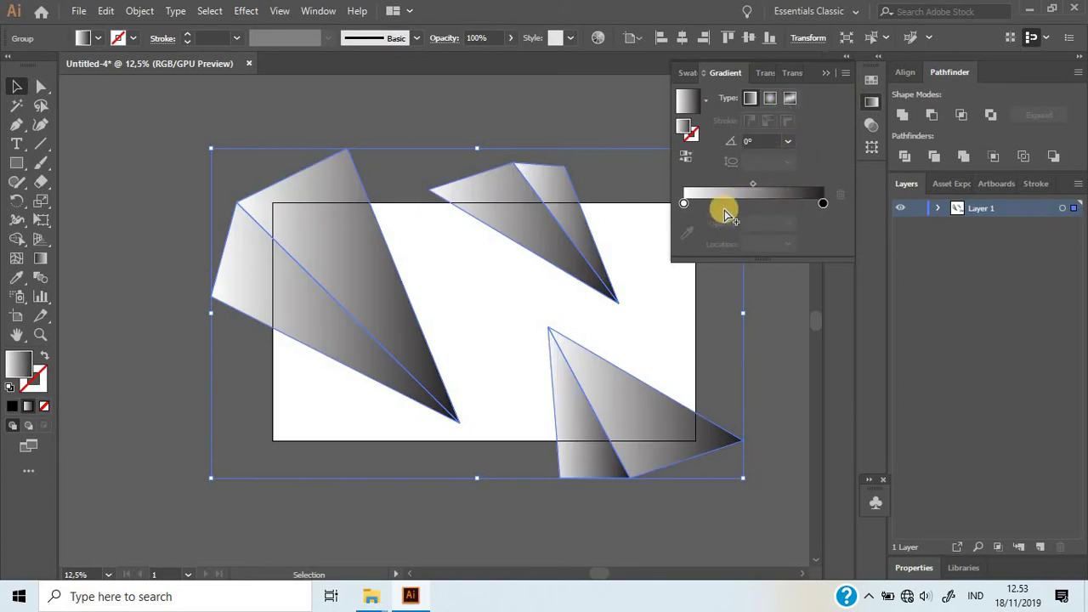
left_click(683, 203)
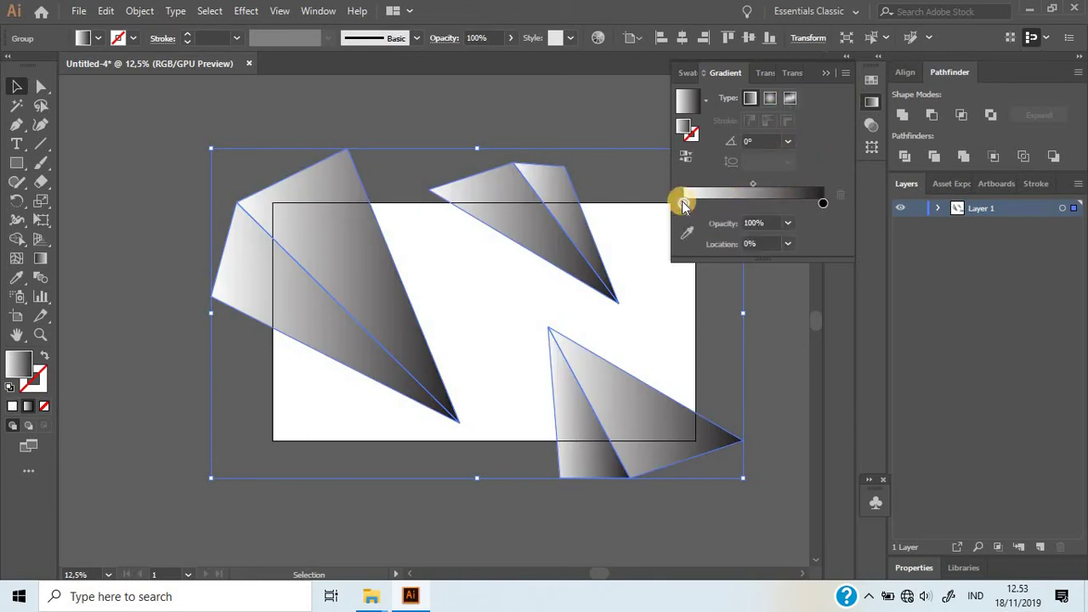
double_click(683, 203)
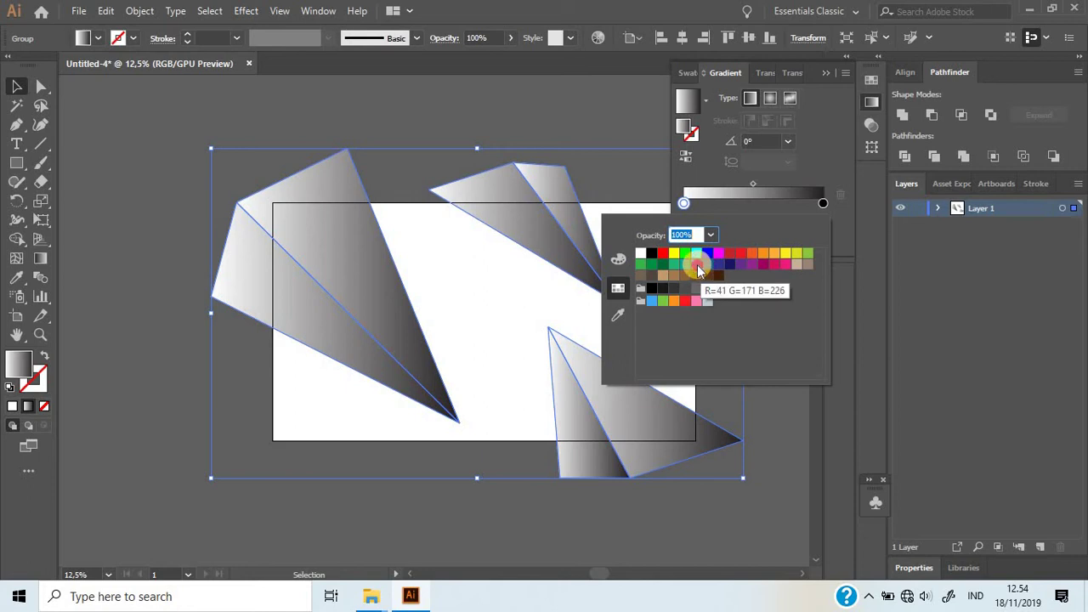
left_click(699, 269)
left_click(822, 204)
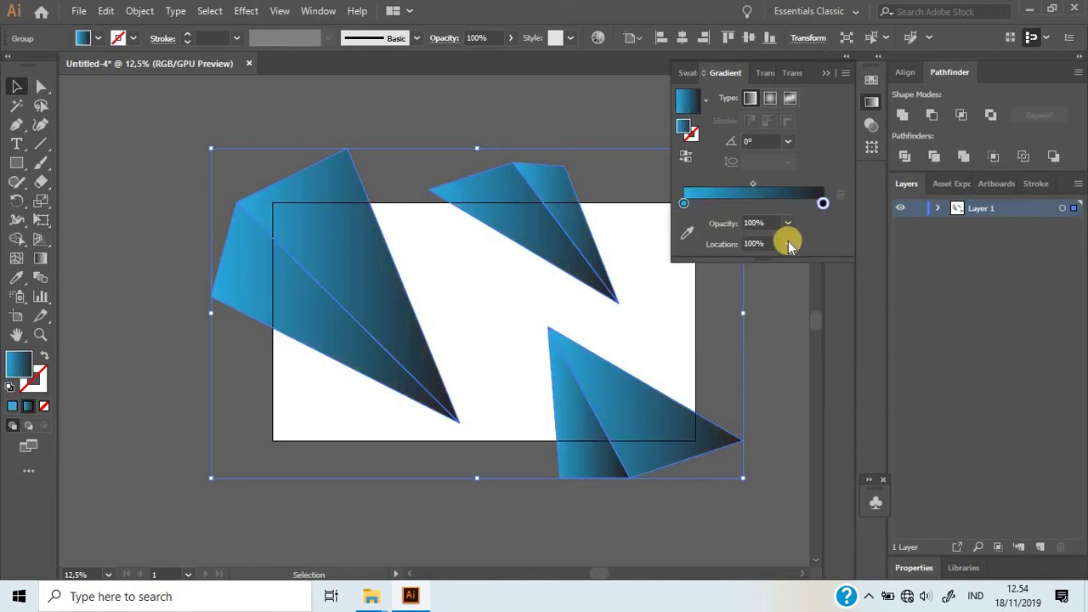
double_click(823, 204)
left_click(729, 266)
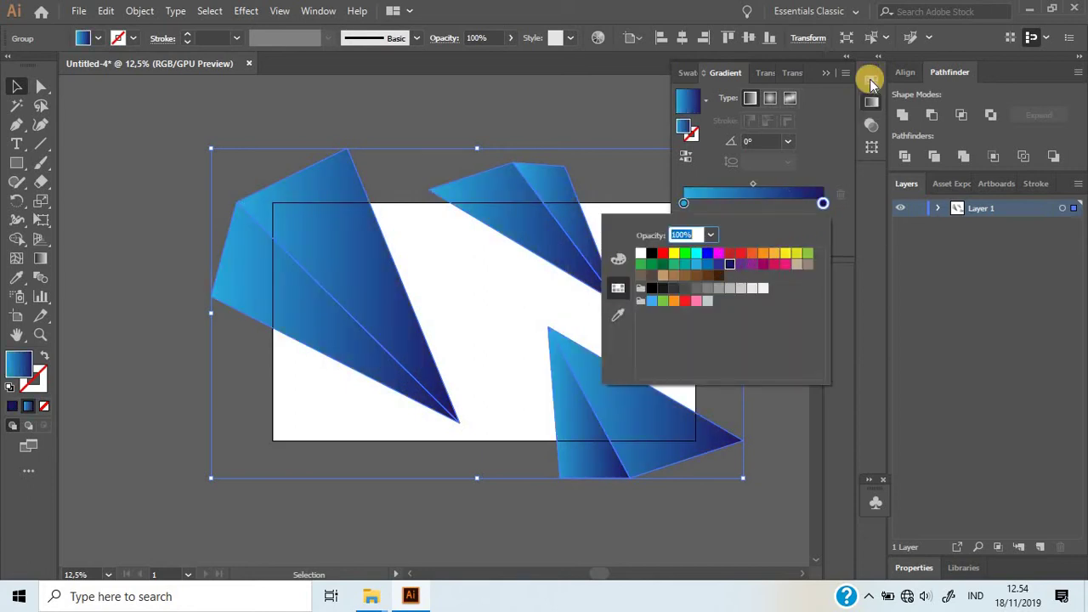
left_click(827, 74)
left_click(824, 78)
left_click(787, 145)
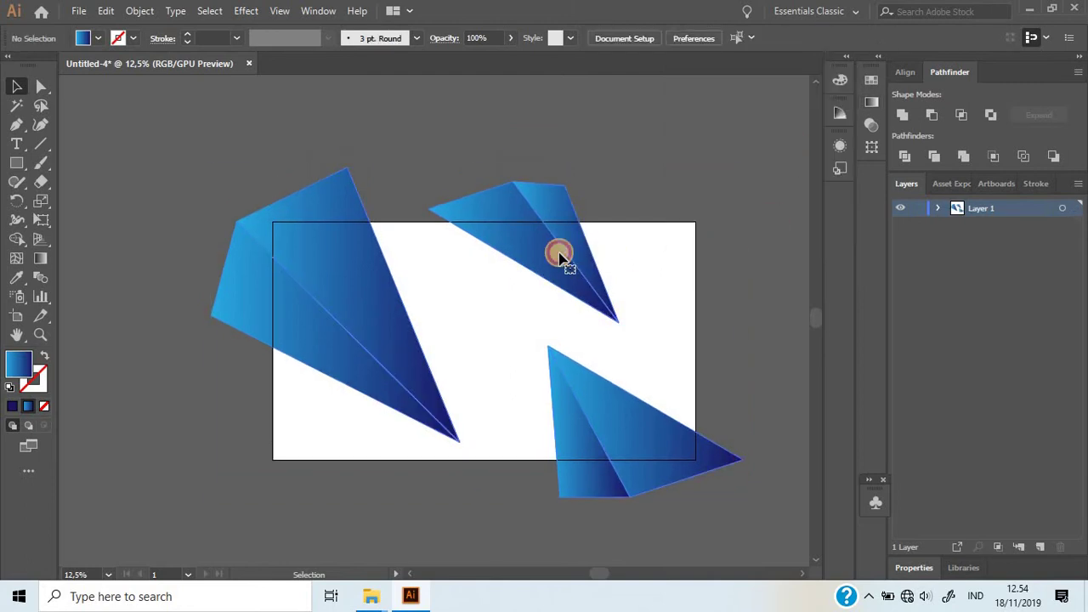
Ungroup the divided pieces and redraw the left piece's gradient toward its bottom tip
left_click(558, 251)
right_click(559, 252)
left_click(605, 385)
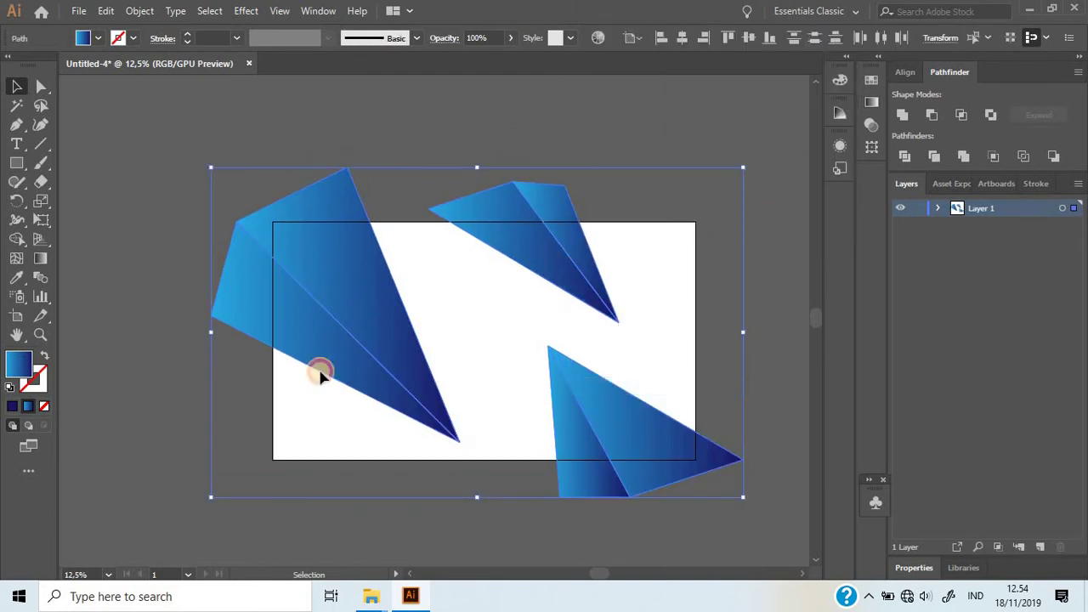
left_click(318, 373)
left_click(384, 312)
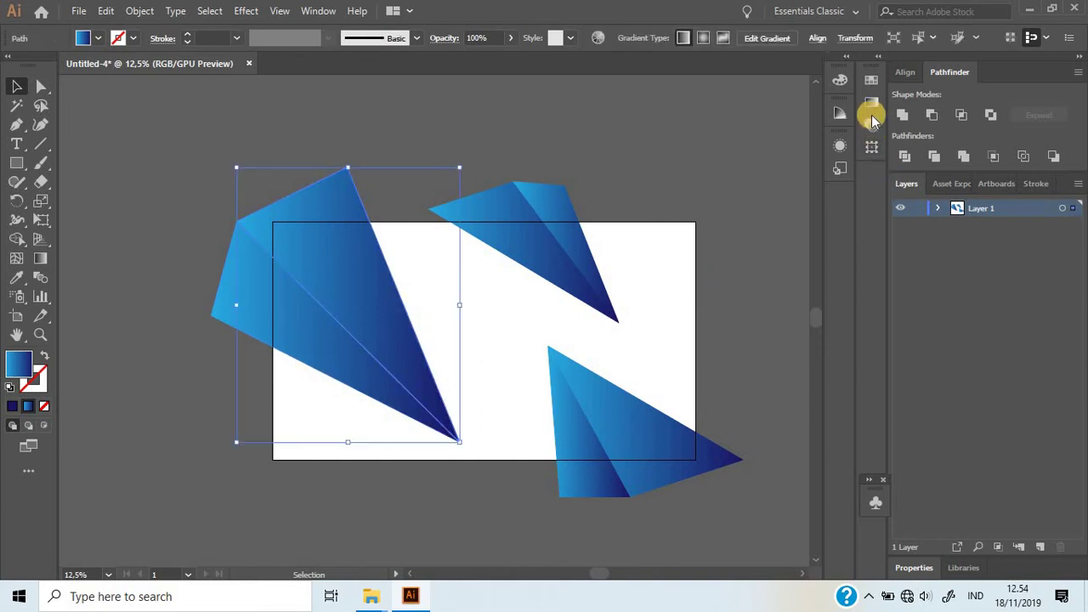
left_click(40, 262)
left_click_drag(304, 247, 466, 438)
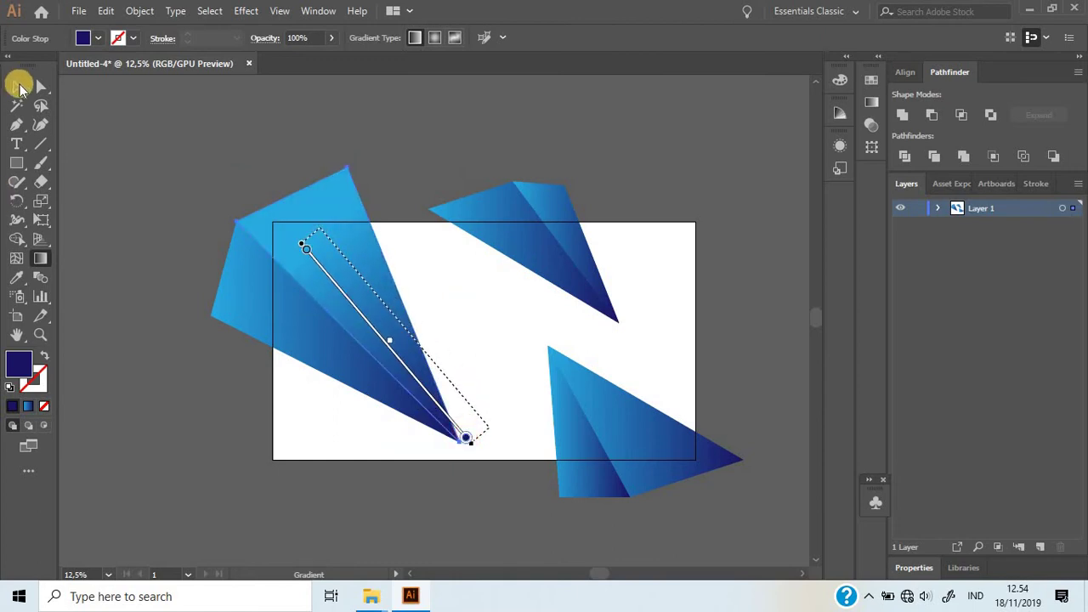
left_click(19, 86)
Redraw the gradients on the bottom and upper-right pieces to run downward
left_click(577, 456)
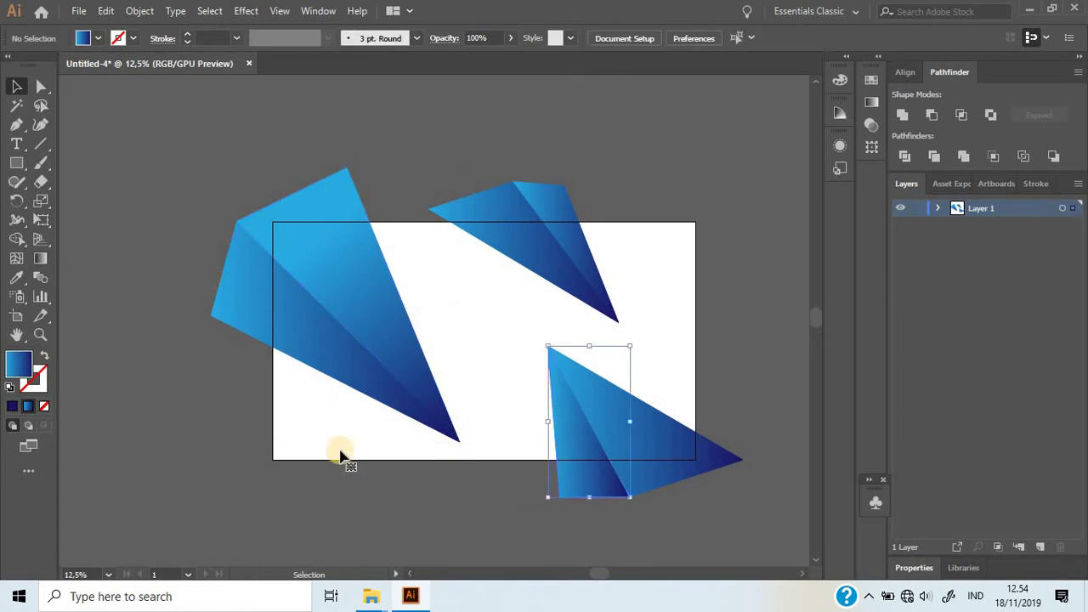
left_click(37, 260)
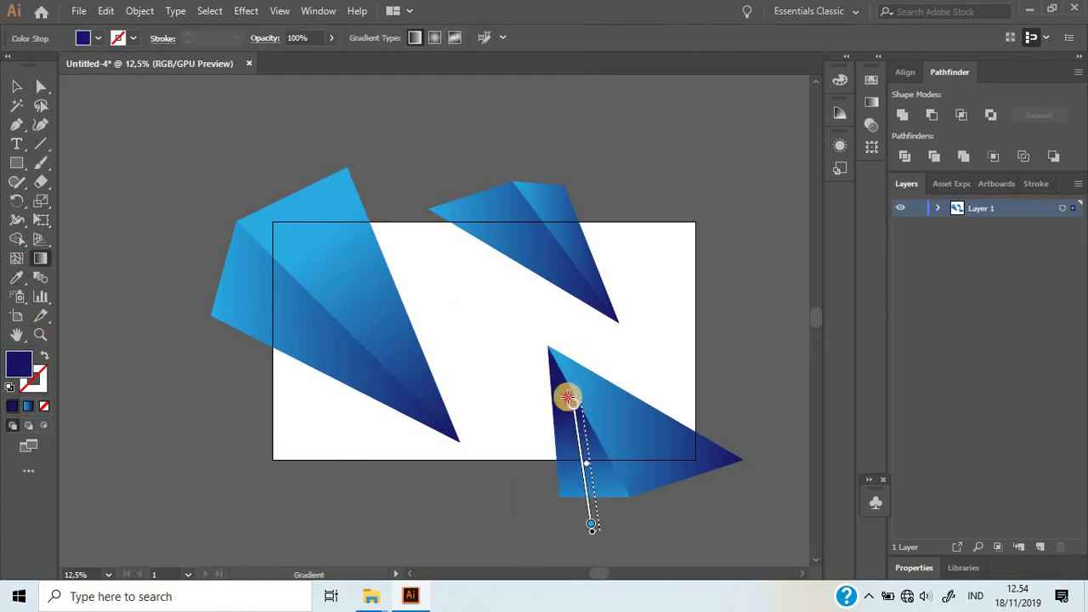
left_click_drag(549, 402, 561, 388)
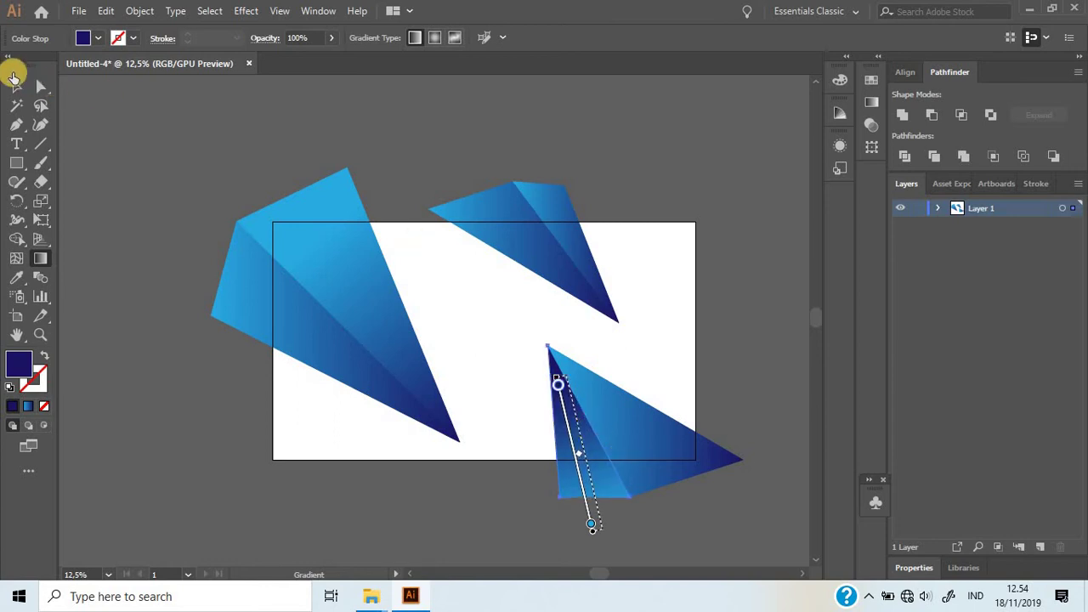
left_click(24, 88)
left_click(502, 255)
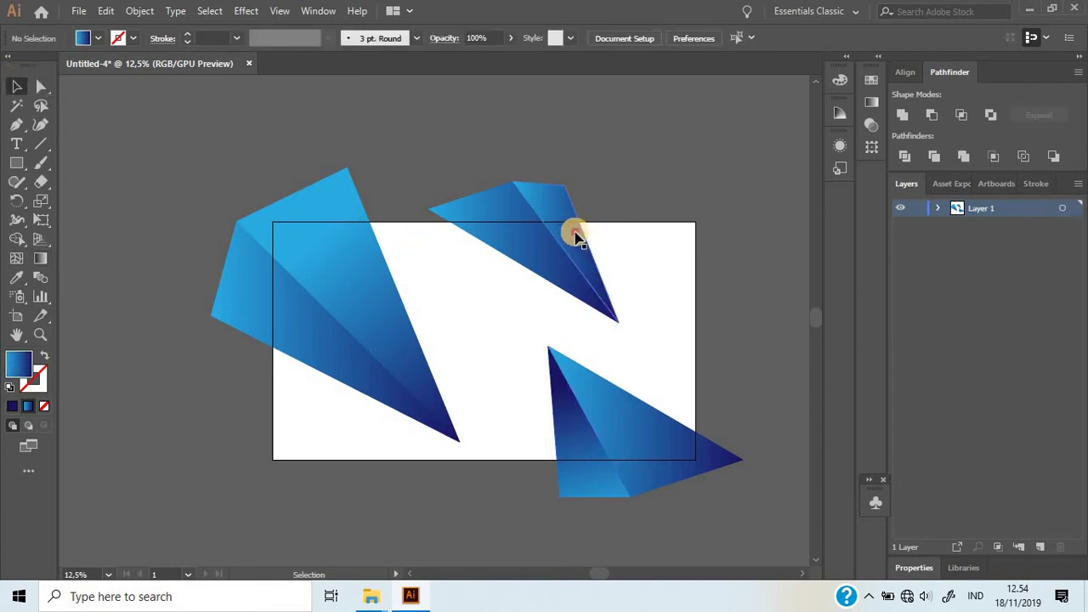
left_click(575, 235)
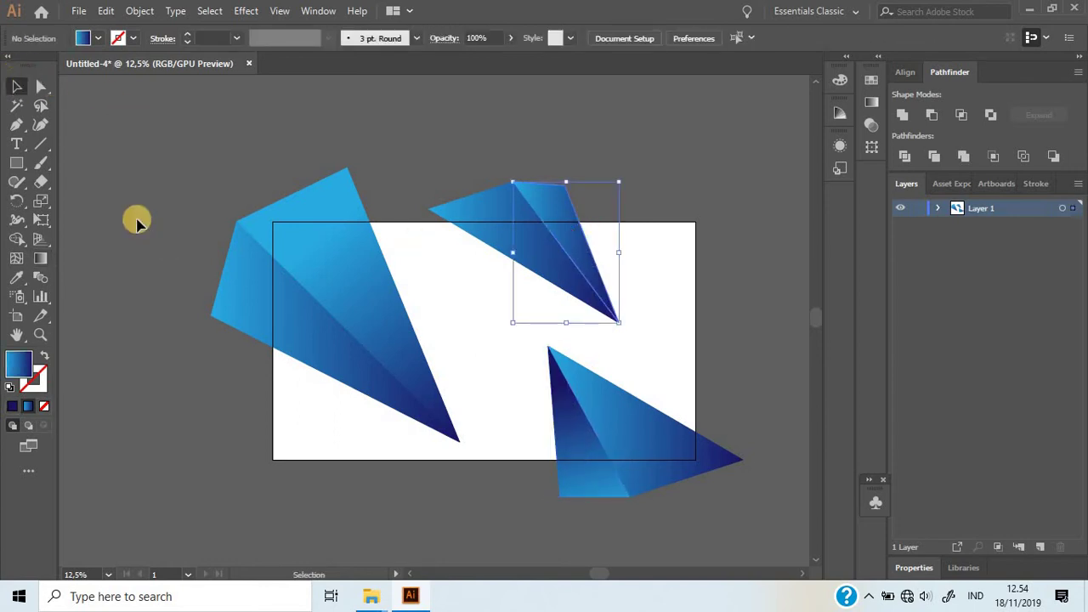
left_click(43, 262)
mouse_move(518, 156)
left_mouse_down()
mouse_move(621, 321)
mouse_move(520, 144)
left_mouse_up()
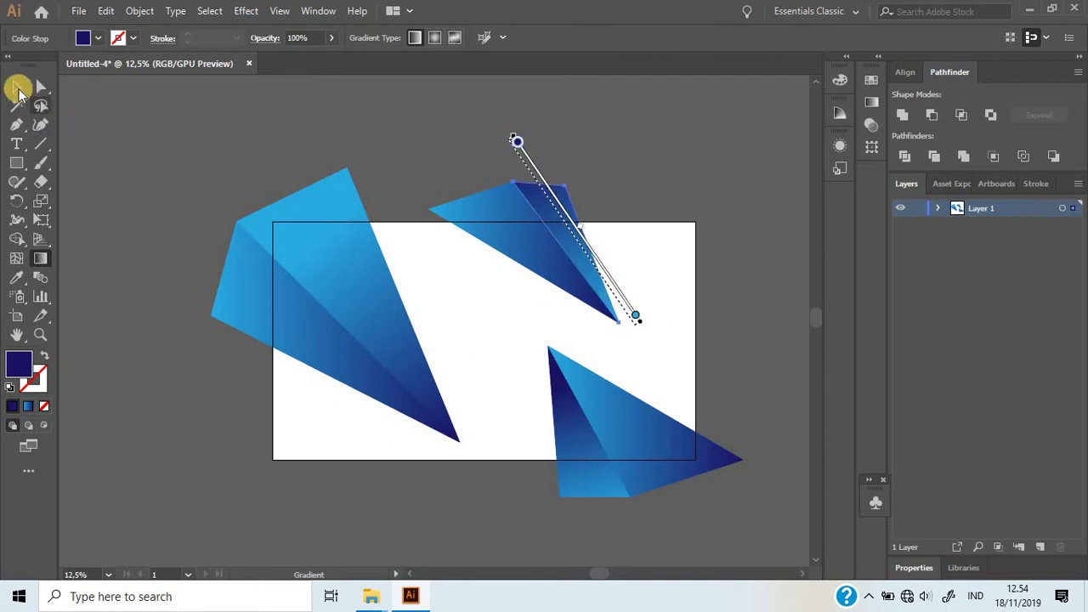
left_click(17, 87)
key("ctrl+shift+a")
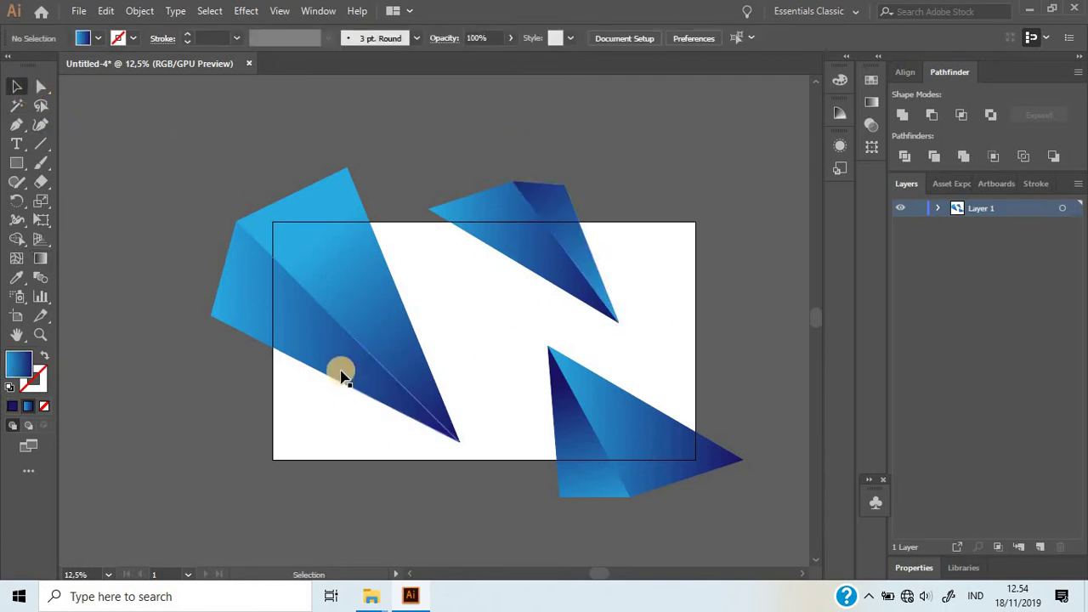
Move the left piece's gradient start above its top edge
left_click(340, 374)
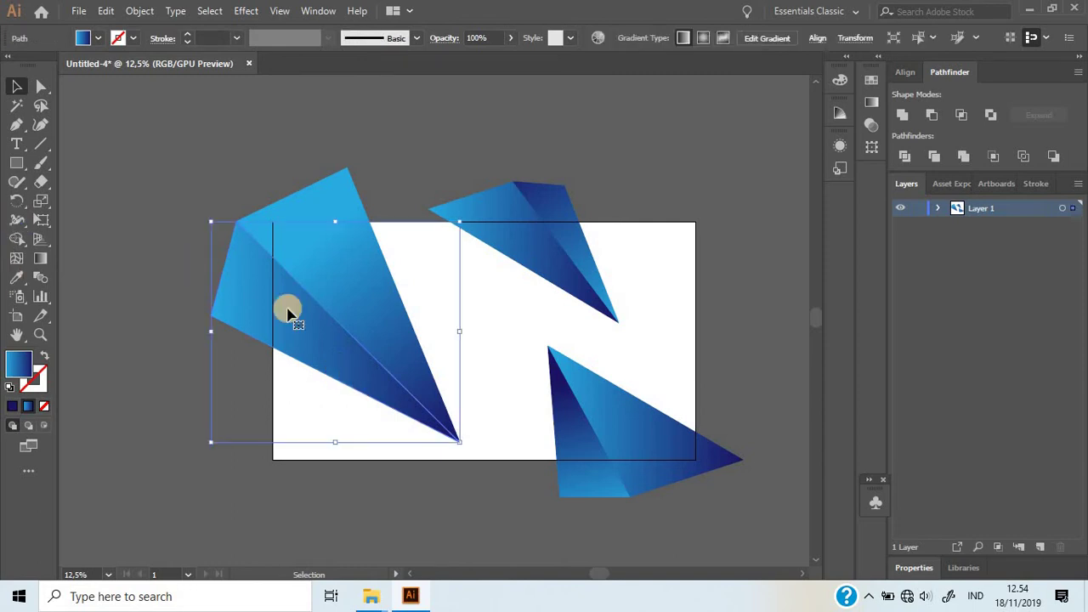
key("ctrl+h")
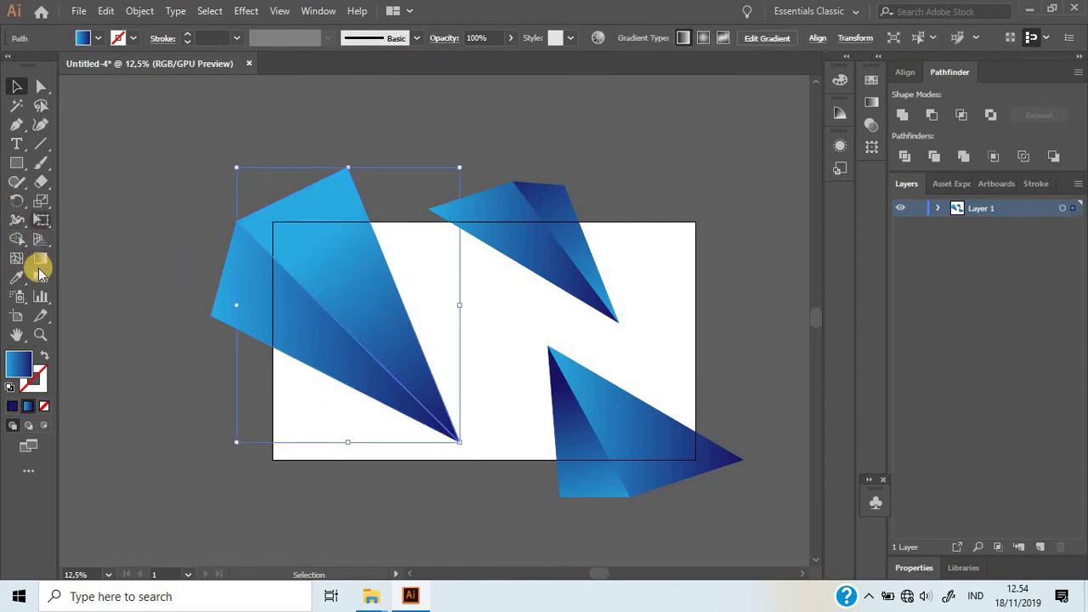
left_click(40, 257)
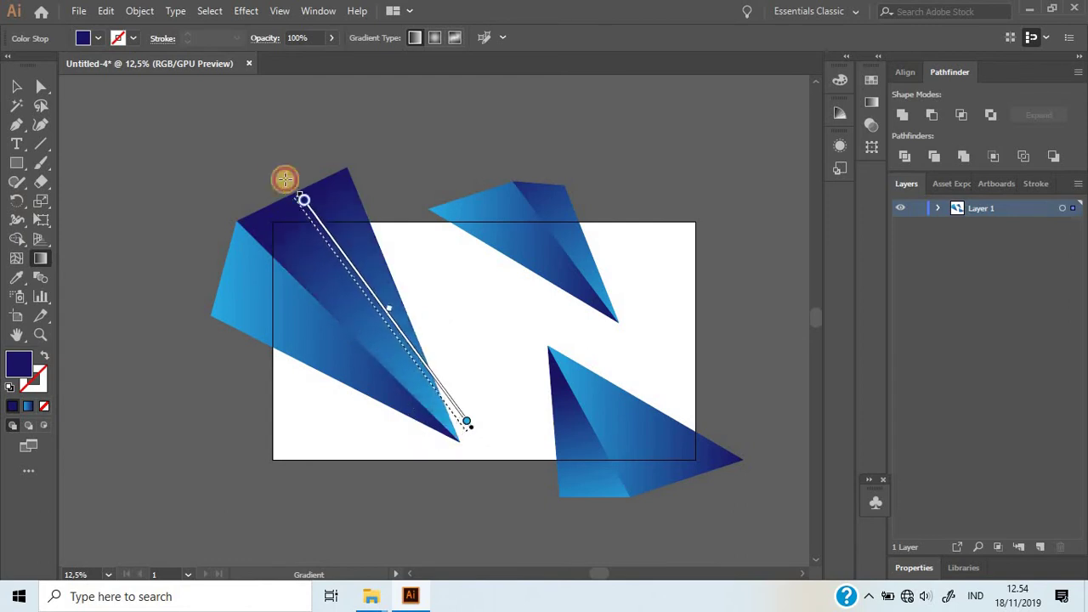
left_click_drag(357, 266, 269, 162)
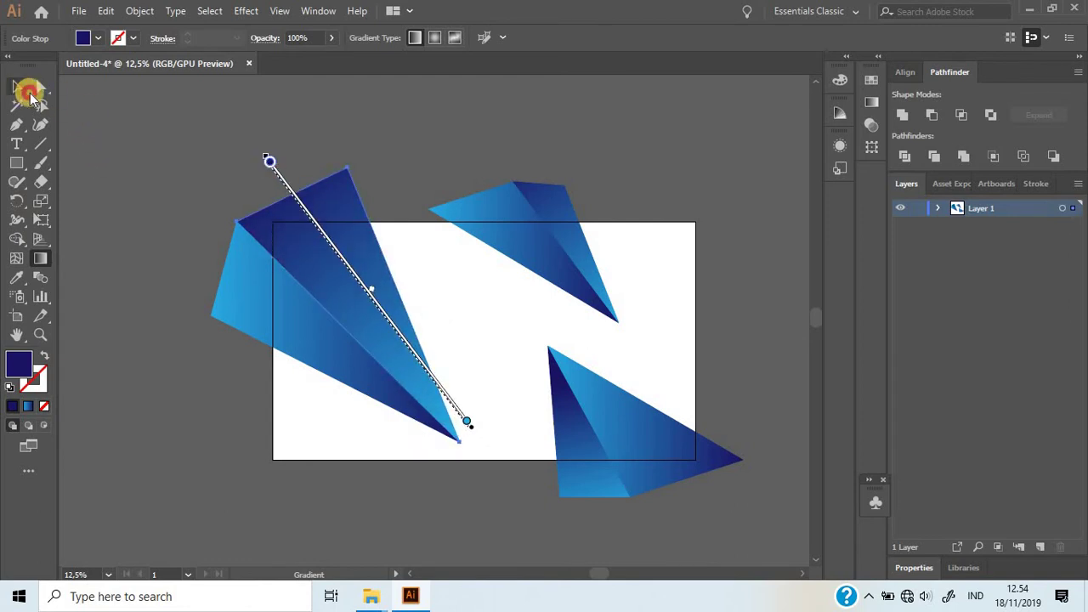
left_click(28, 91)
left_click(204, 156)
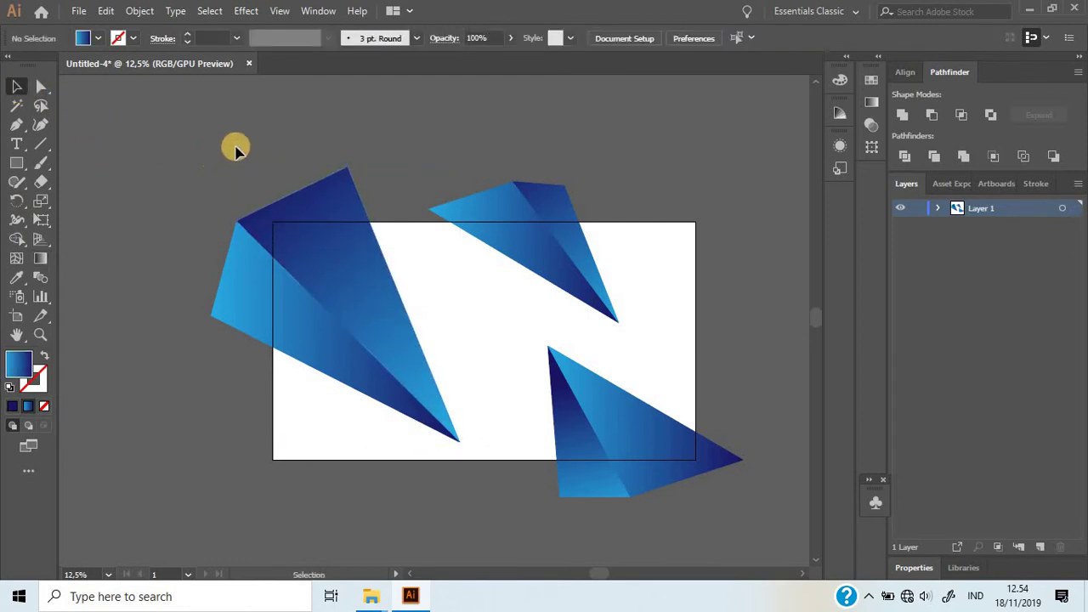
left_click(623, 475)
Marquee-select the three gradient triangles and group them into one object
left_click(277, 181)
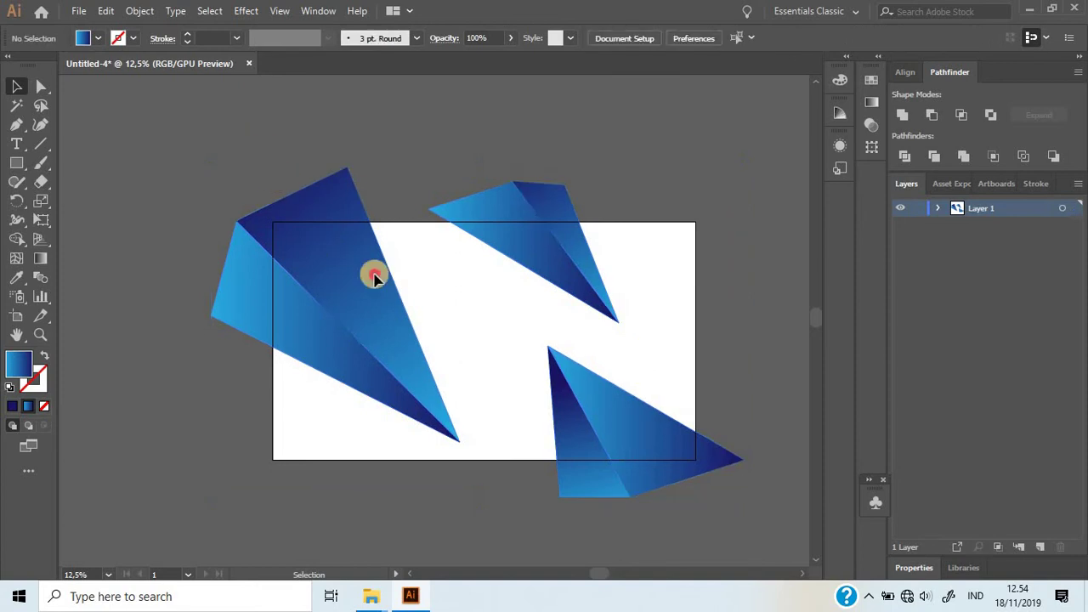
left_click_drag(277, 181, 655, 511)
right_click(531, 238)
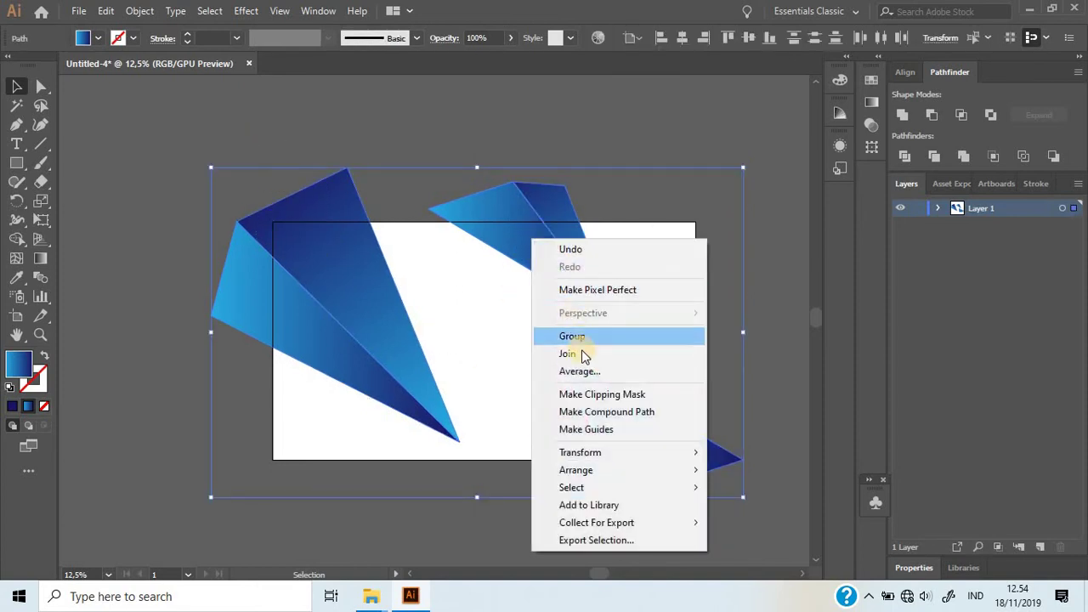
left_click(702, 337)
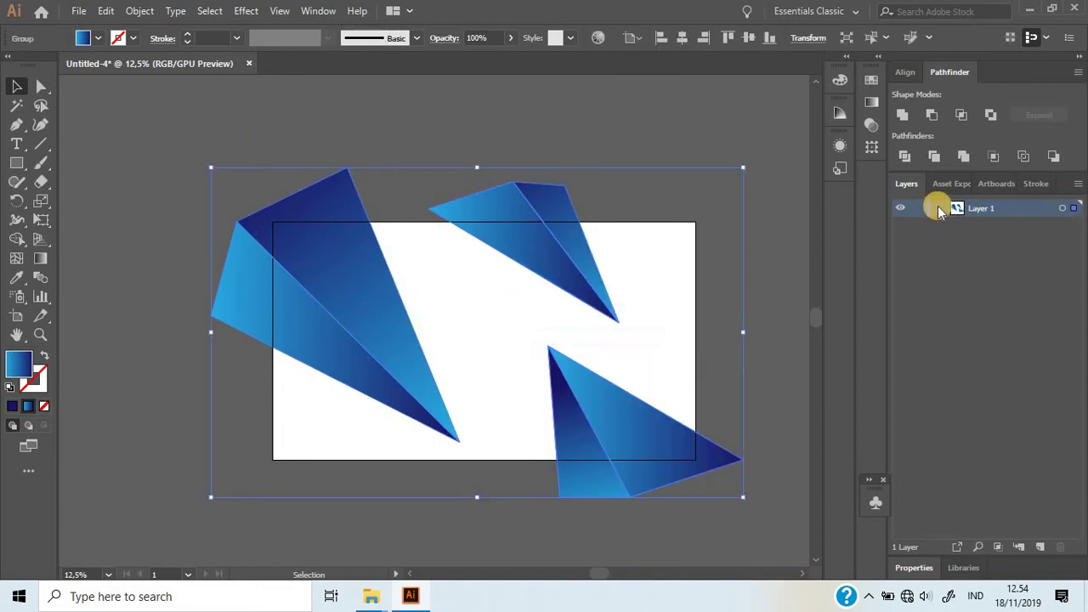
left_click(688, 289)
left_click(559, 435)
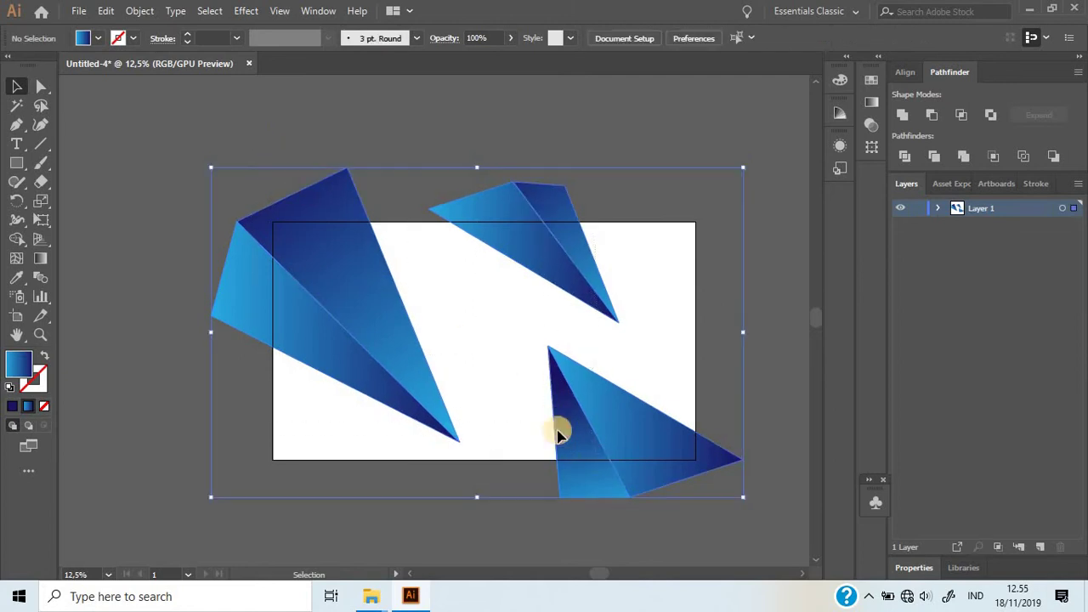
left_click(442, 308)
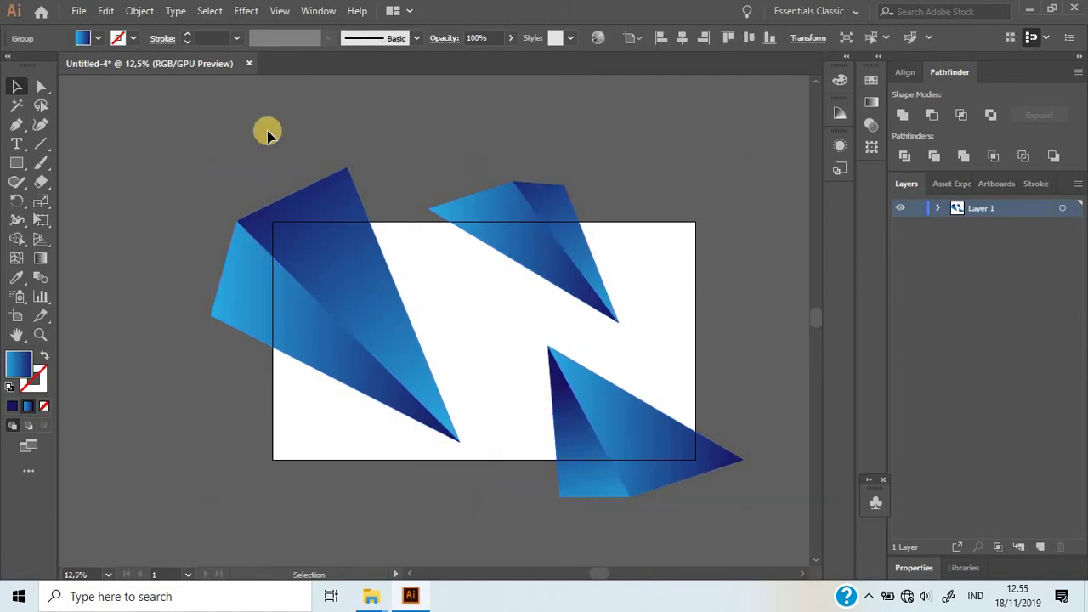
left_click(600, 447)
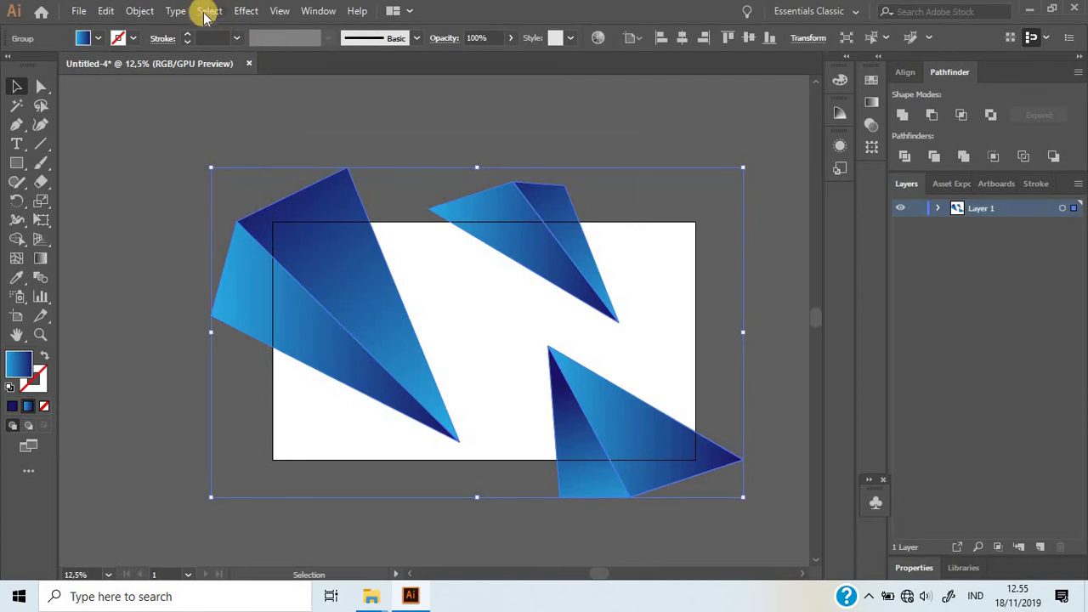
Give the triangle group a Multiply drop shadow (40%, 7 px offsets, 20 px blur) and expand Layer 1
left_click(140, 12)
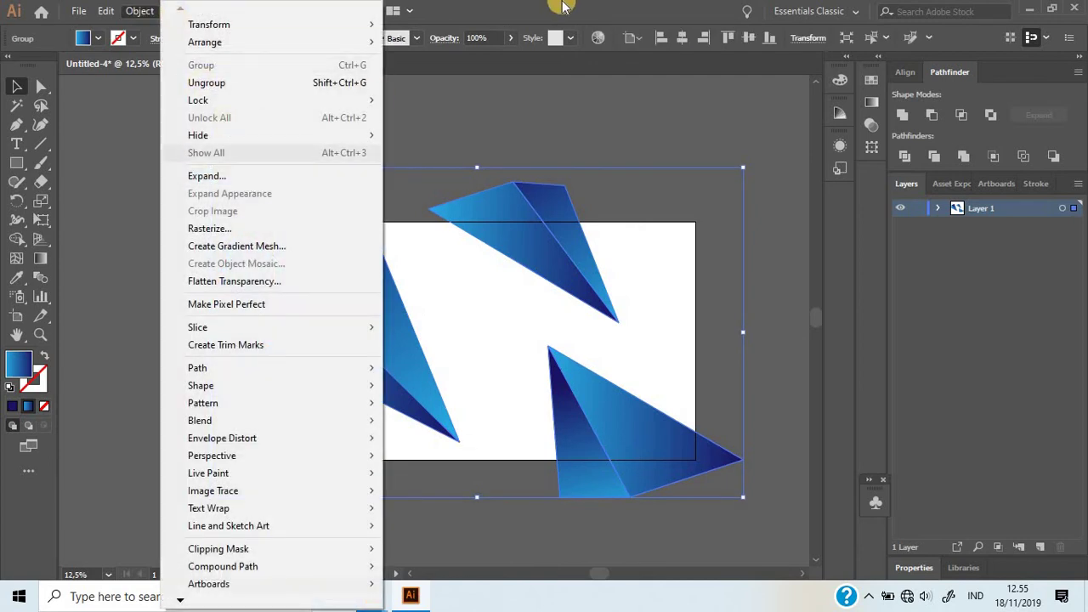
key("Escape")
left_click(246, 12)
mouse_move(267, 191)
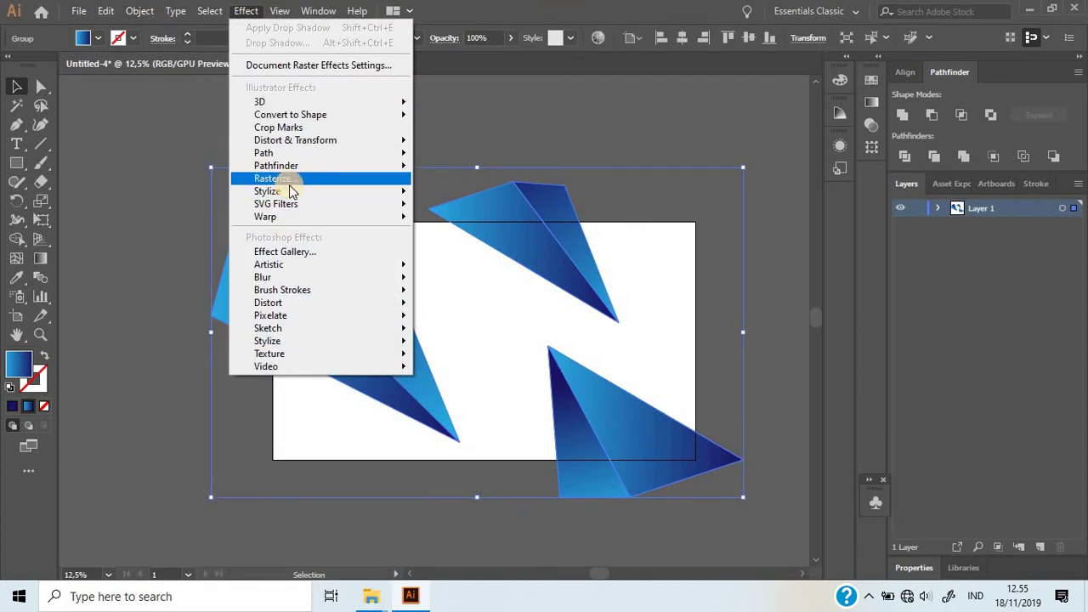
left_click(441, 199)
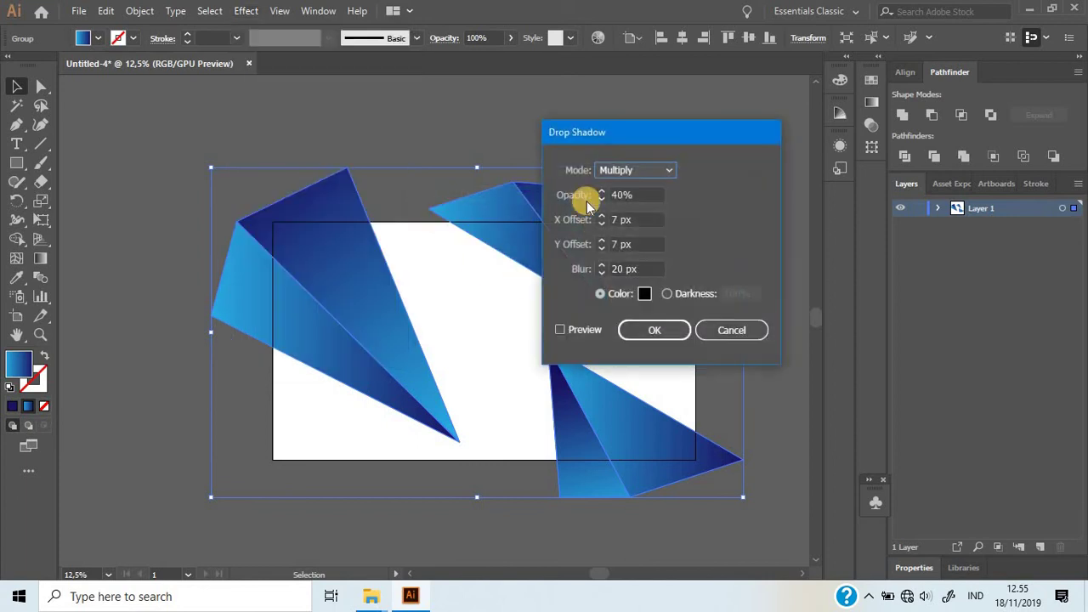
left_click(639, 195)
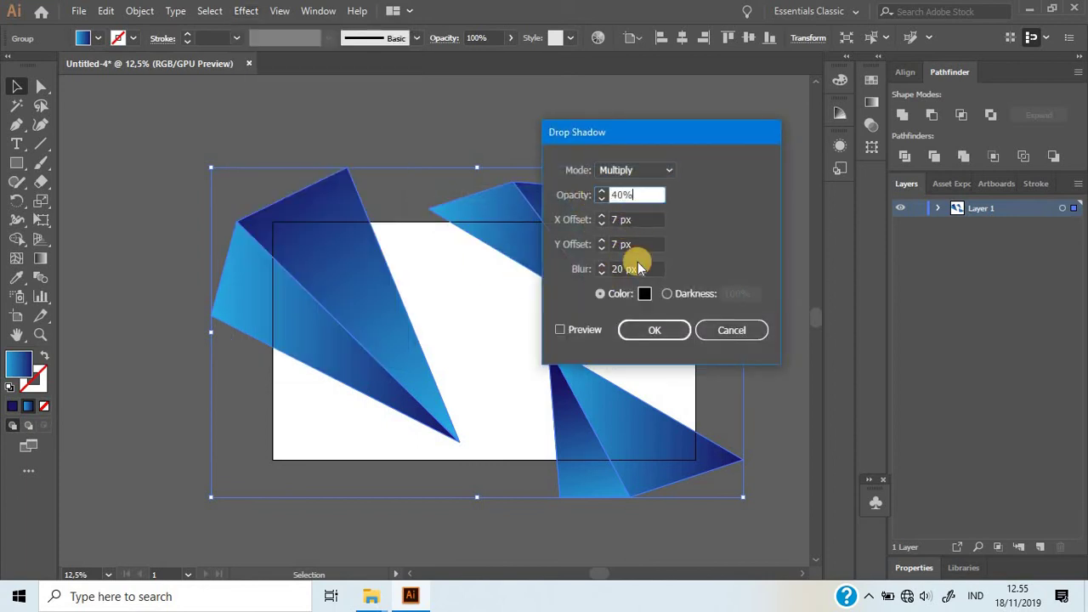
left_click(652, 329)
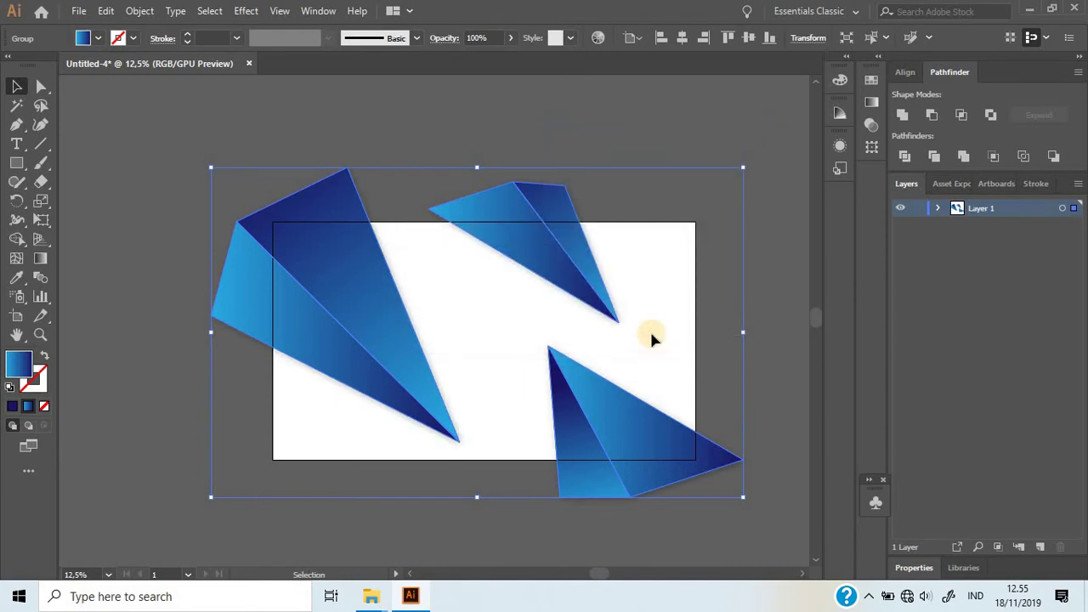
left_click(648, 332)
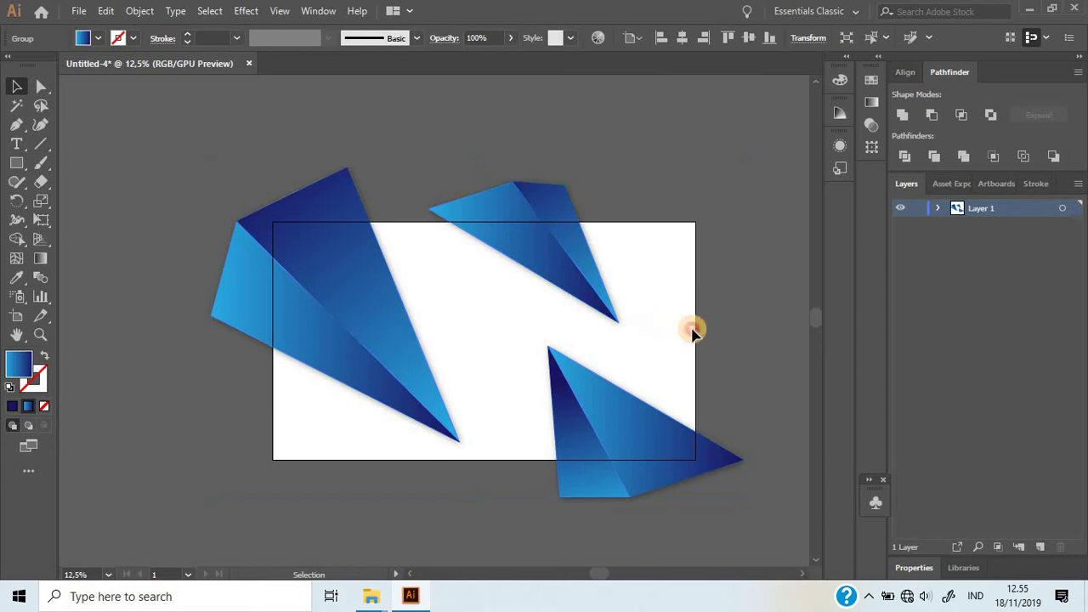
left_click(580, 299)
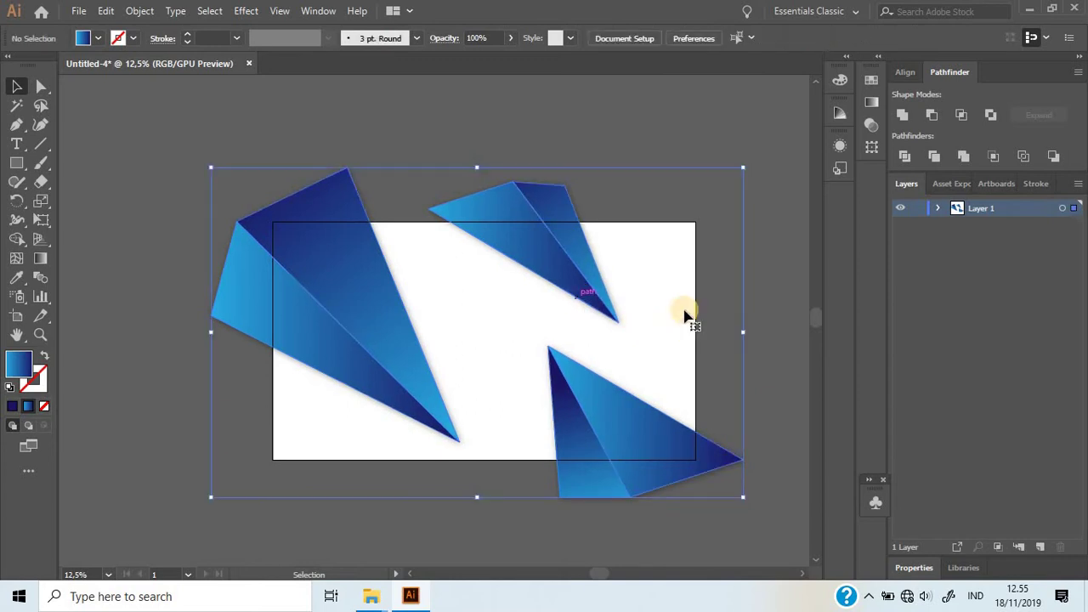
left_click(936, 209)
left_click(425, 217)
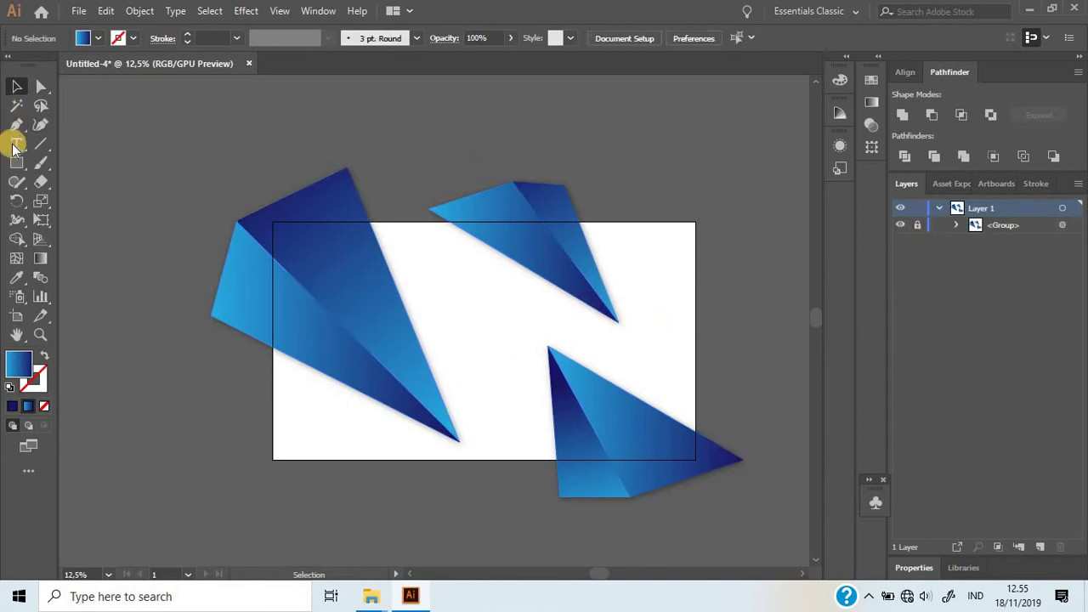
Draw a rectangle slightly larger than the artboard and send it behind the triangles
left_click_drag(266, 210, 699, 472)
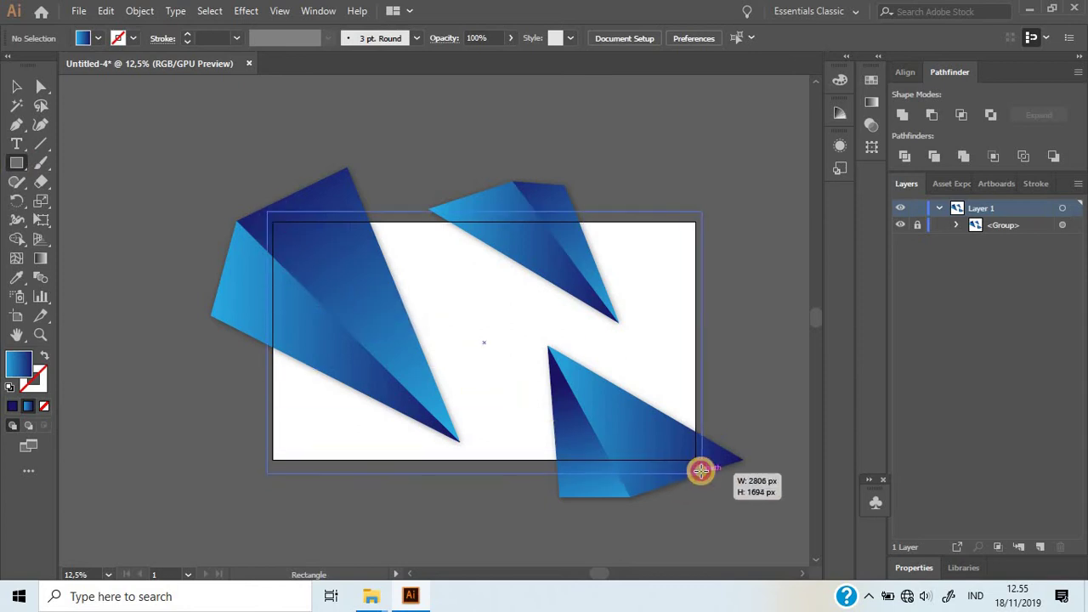
left_click_drag(700, 472, 702, 468)
left_click(17, 86)
right_click(405, 299)
mouse_move(450, 499)
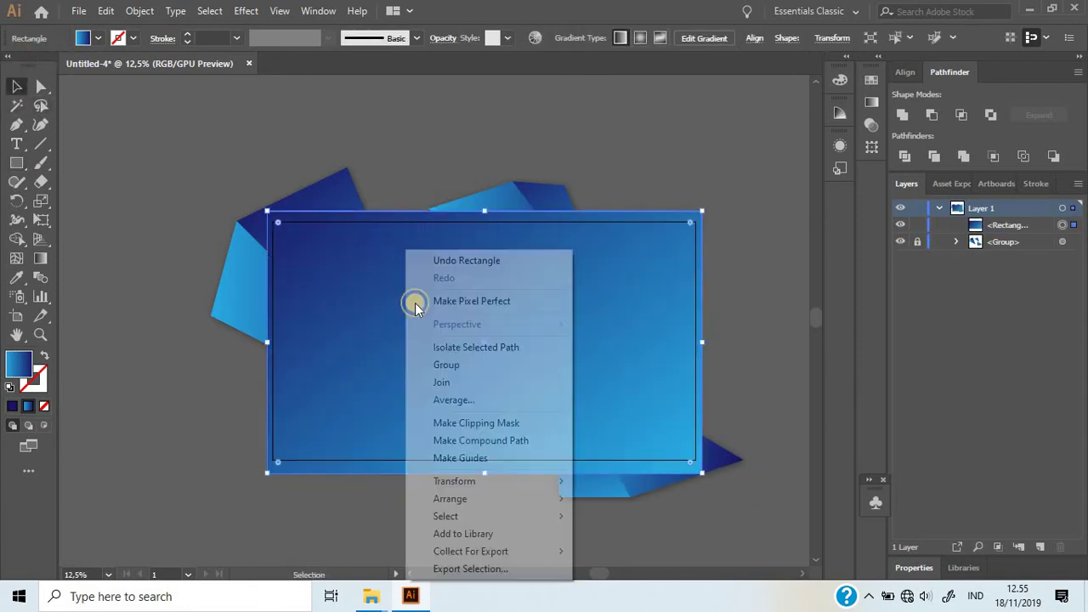
left_click(652, 552)
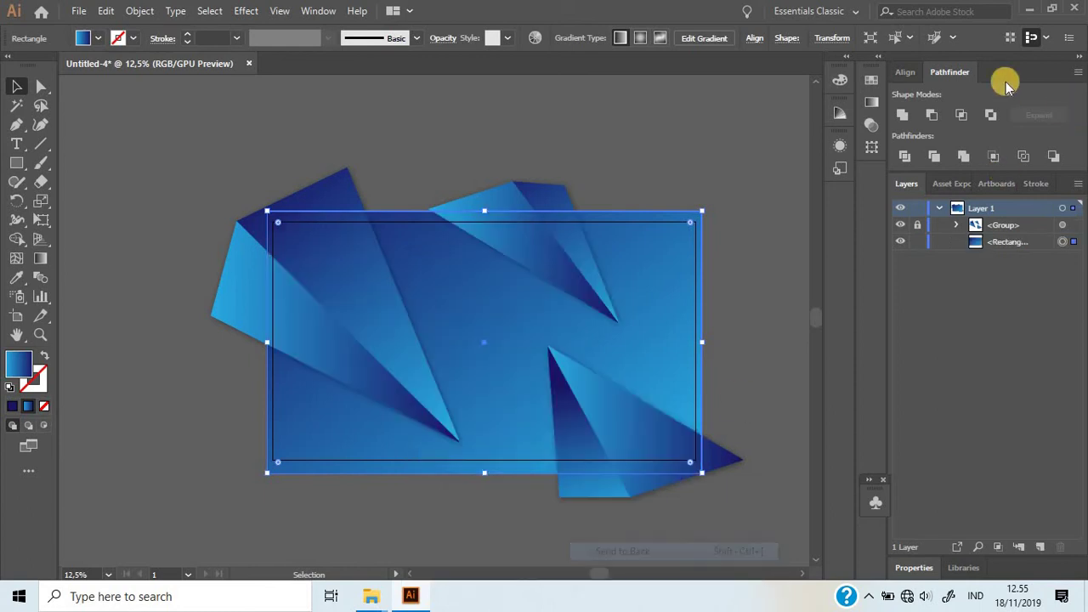
left_click(905, 72)
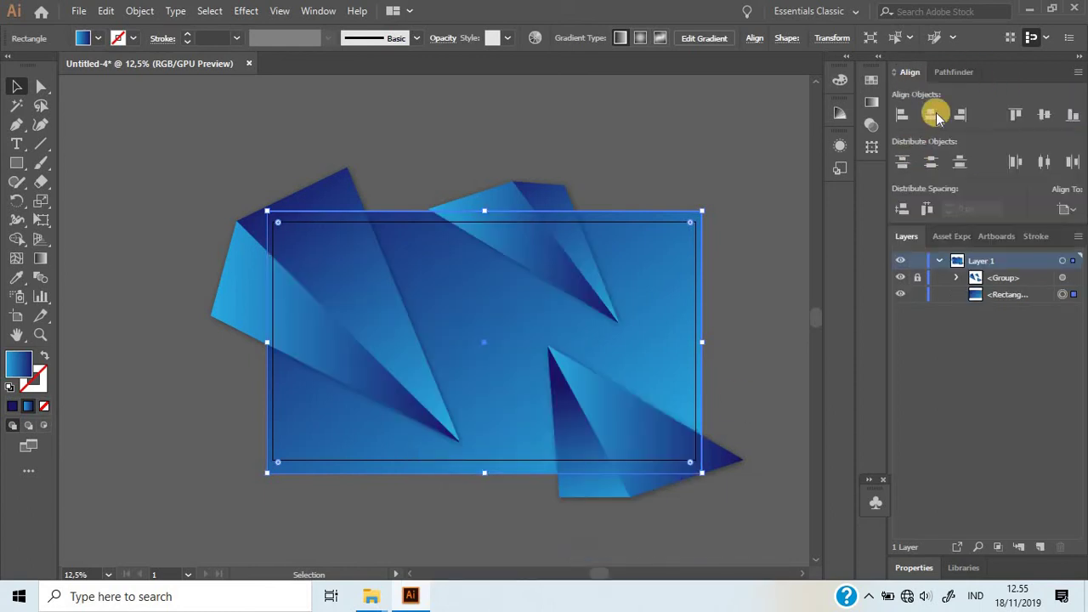
left_click(672, 299)
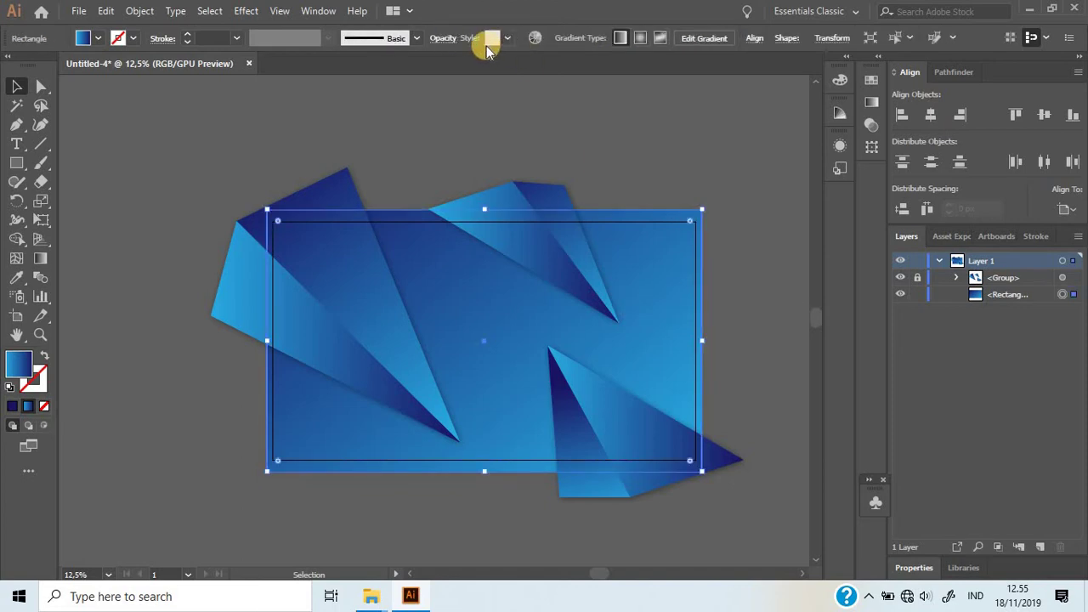
Fade the background rectangle to 30% opacity
left_click(441, 38)
type("3")
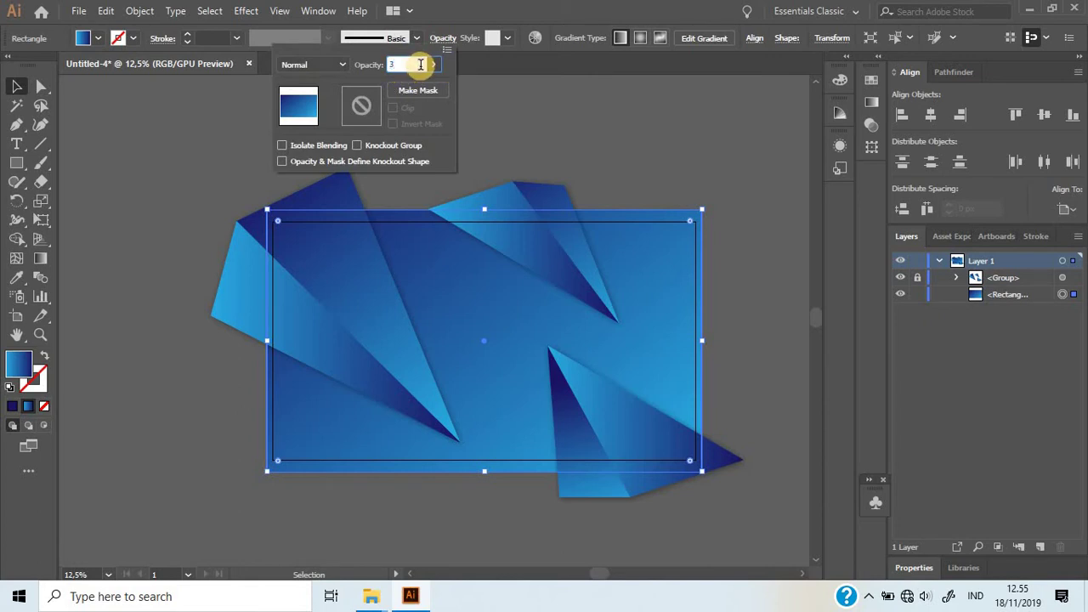
type("0")
key("Return")
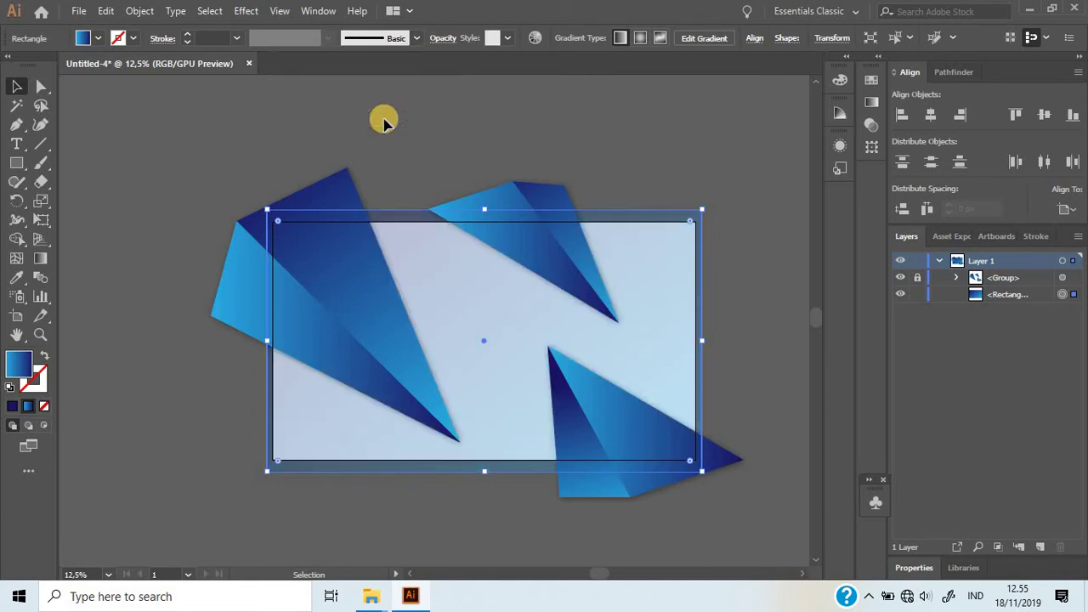
left_click(399, 165)
scroll(437, 151, "up", 1)
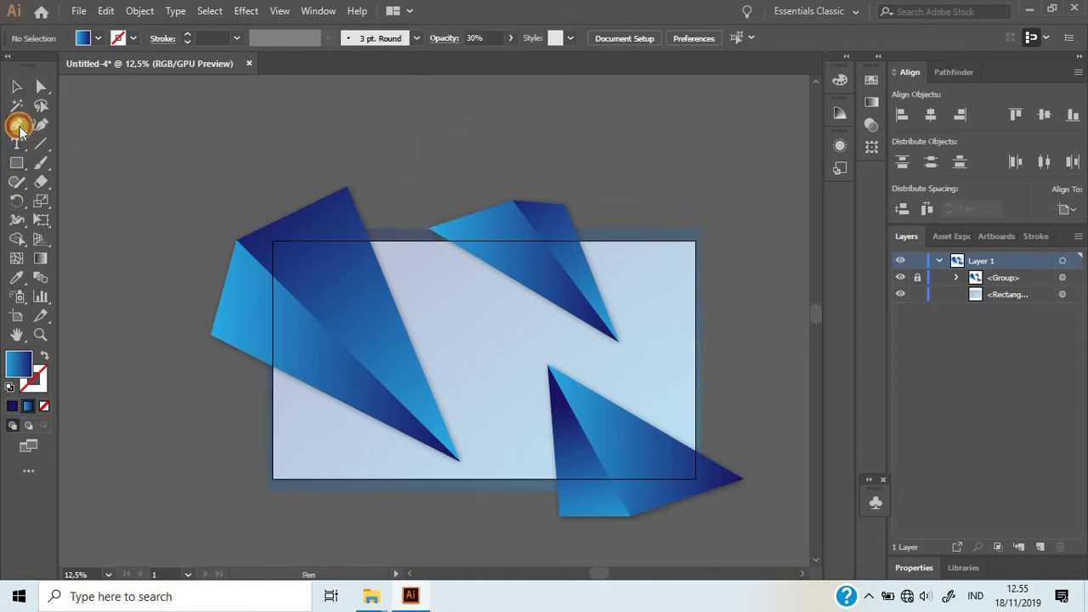
Draw the large triangle spanning across the artboard
left_click(607, 191)
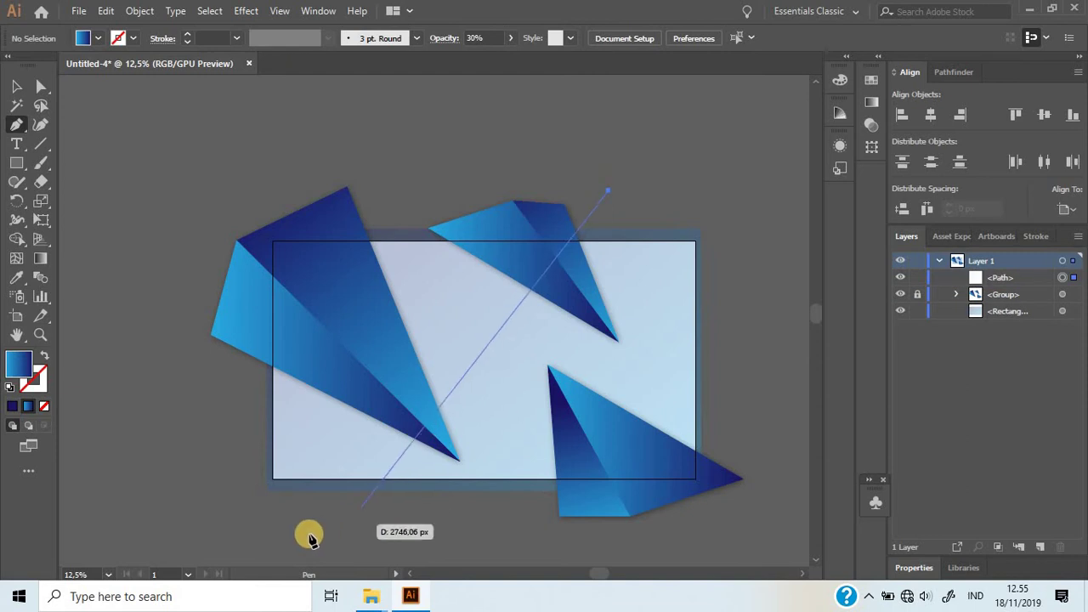
left_click(272, 530)
left_click(762, 323)
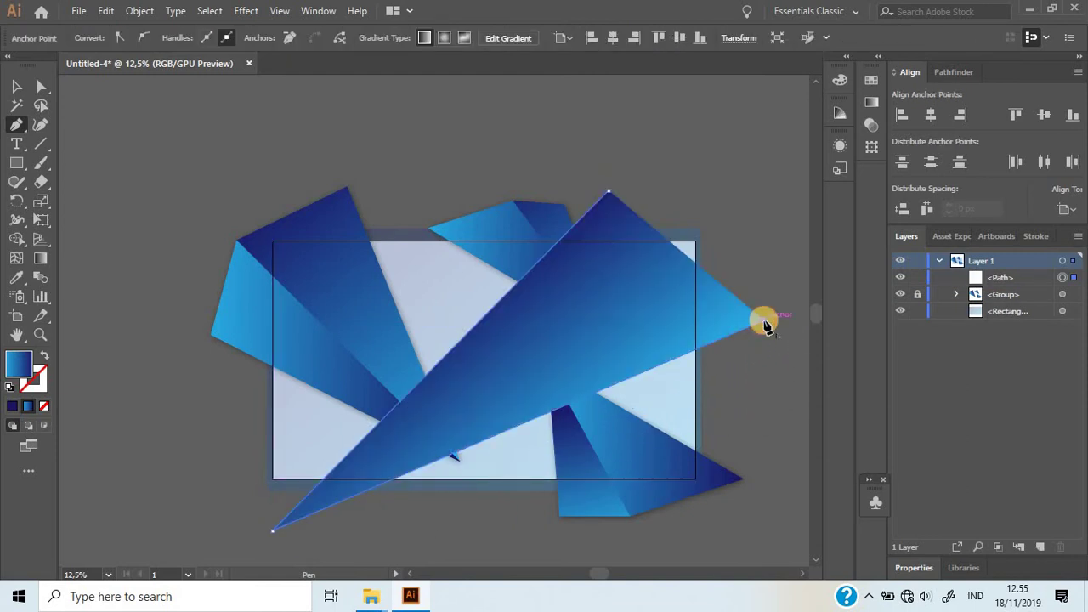
left_click(16, 86)
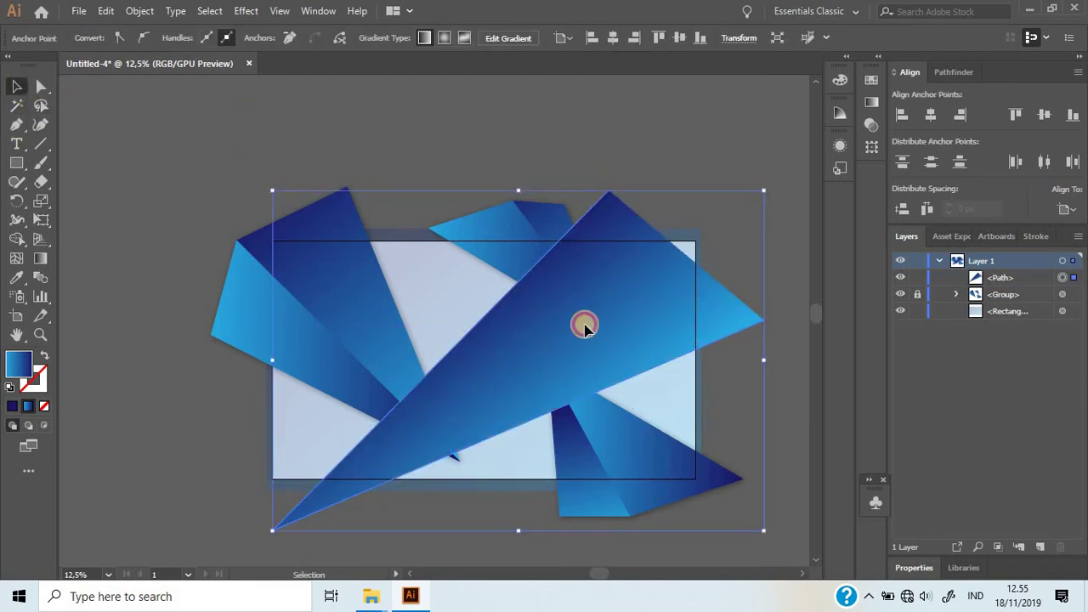
left_click(195, 213)
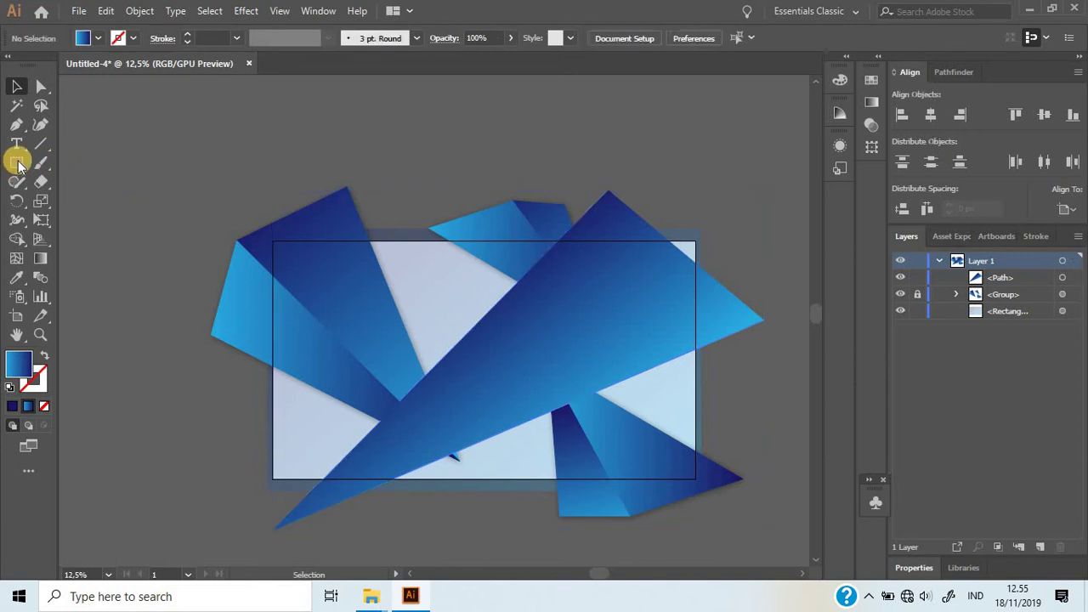
Draw a second straight-edged triangle on the upper left of the artboard
left_click(16, 124)
left_click(406, 181)
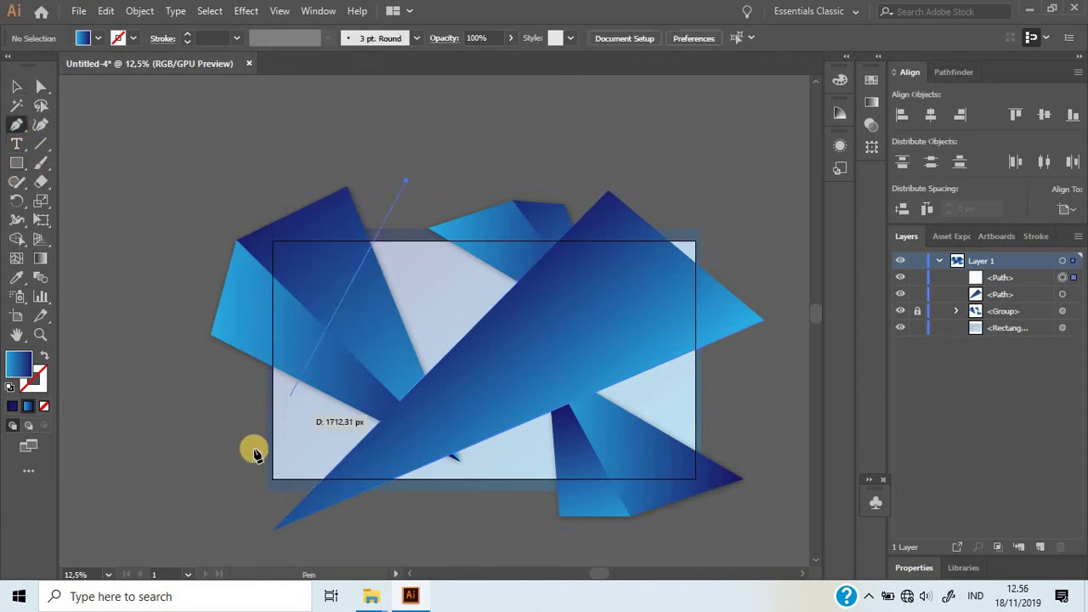
left_click(254, 449)
left_click(220, 187)
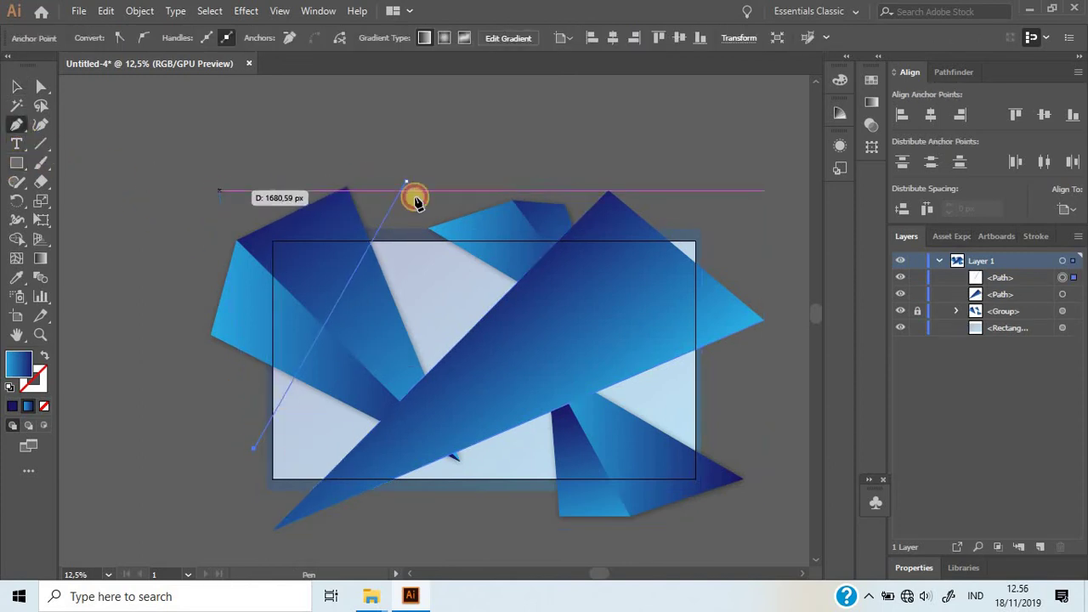
left_click(405, 184)
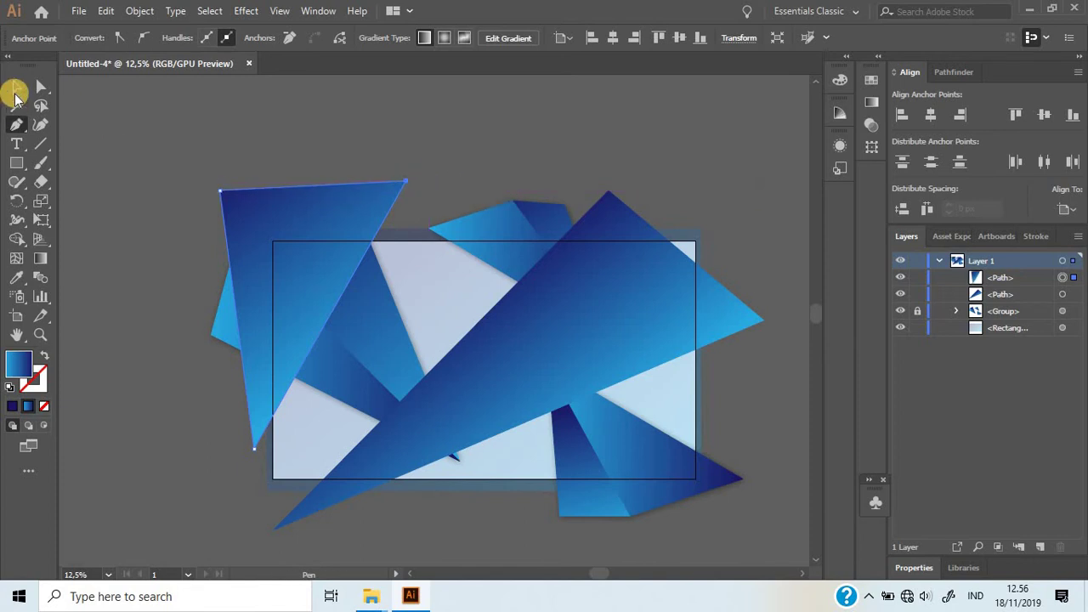
left_click(16, 86)
left_click(252, 174)
Set both the left and large triangles to 50% opacity
left_click(340, 255)
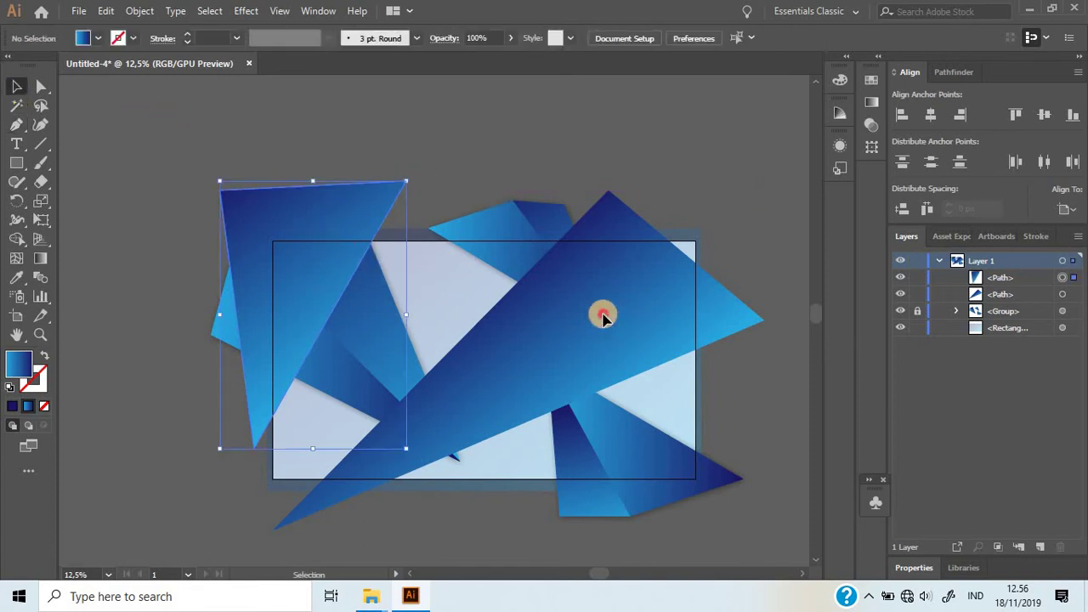
left_click(602, 314, "shift")
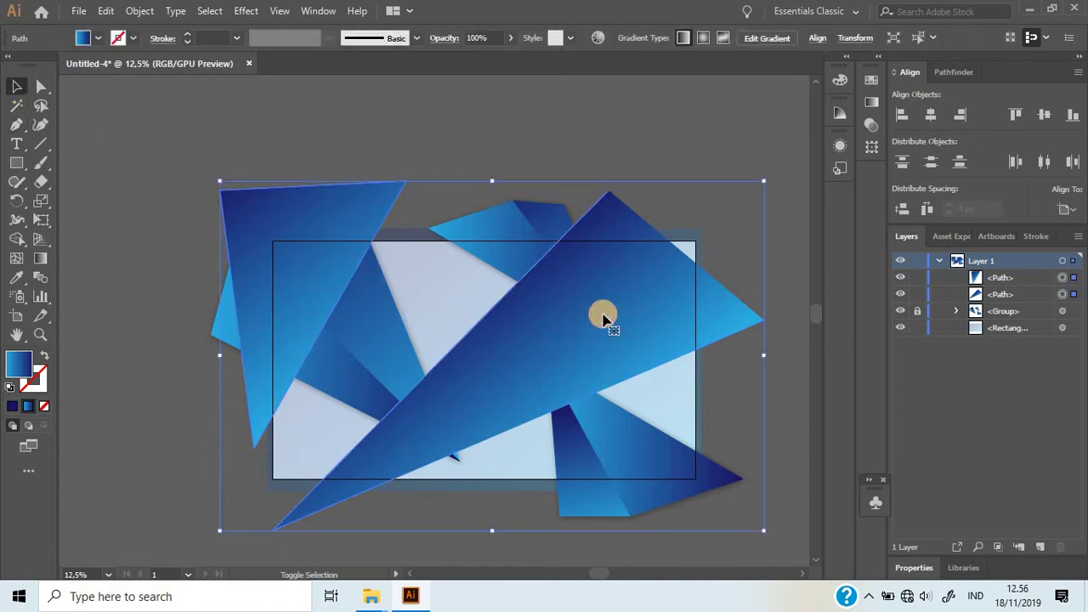
left_click(487, 37)
type("5")
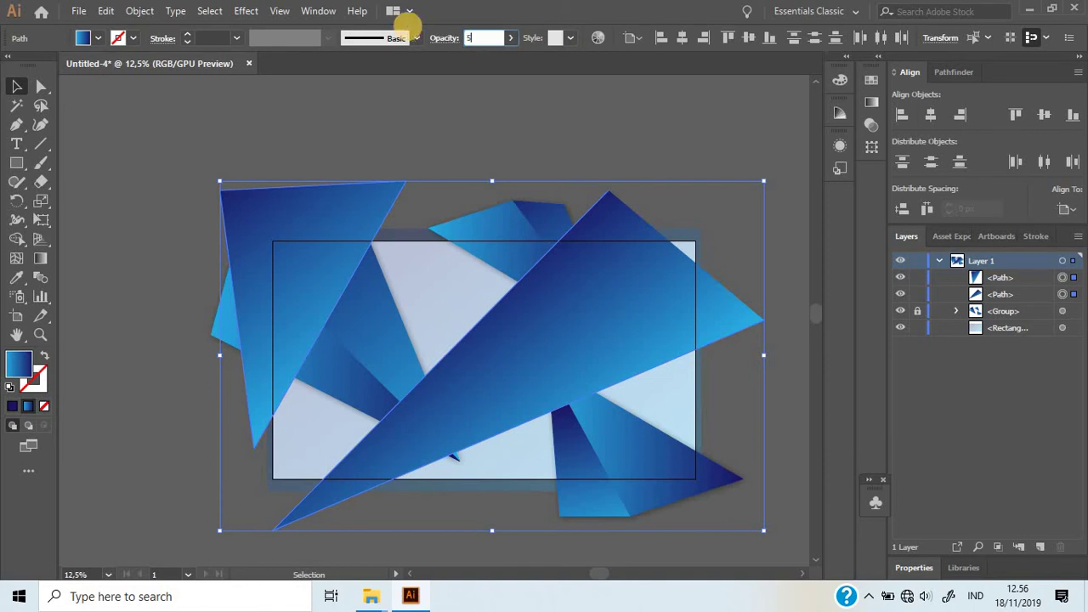
type("0")
key("Return")
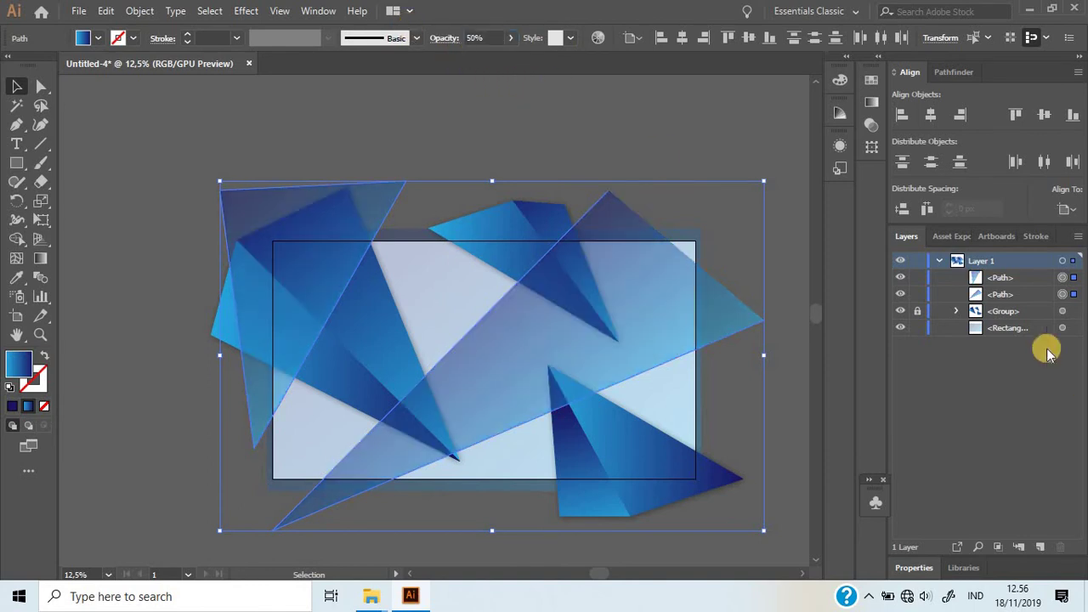
Group the two translucent triangles and move the group beneath the solid triangles in Layers
right_click(507, 340)
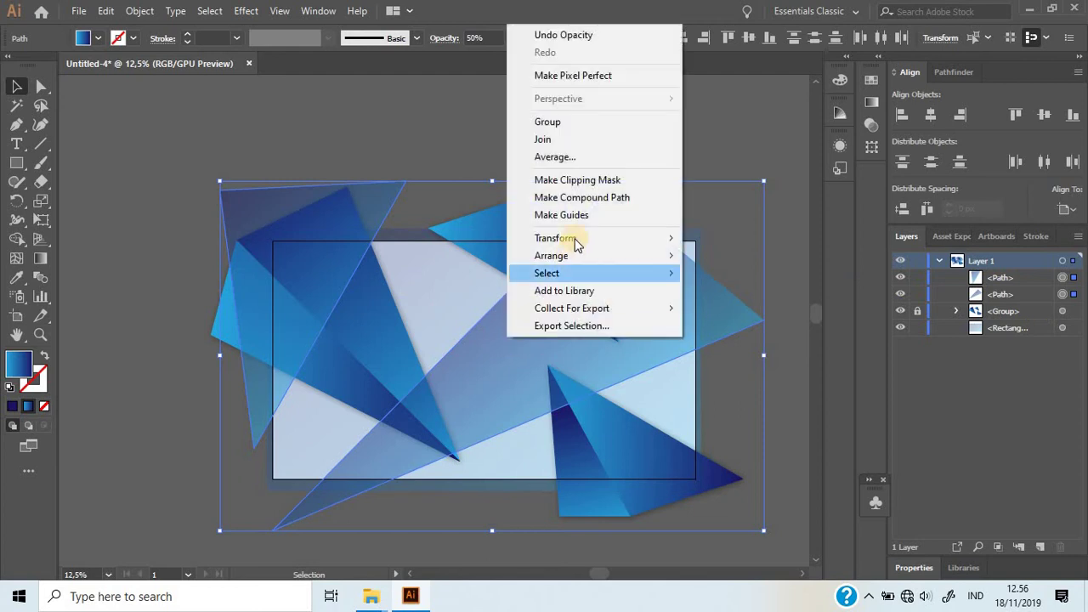
left_click(586, 124)
left_click_drag(1008, 277, 763, 321)
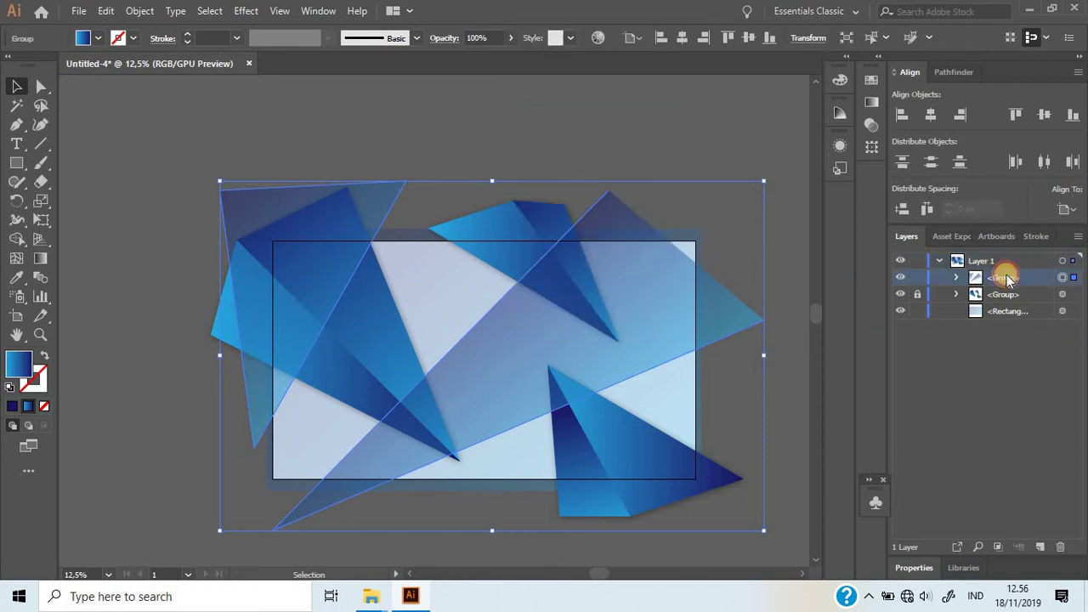
left_click(711, 151)
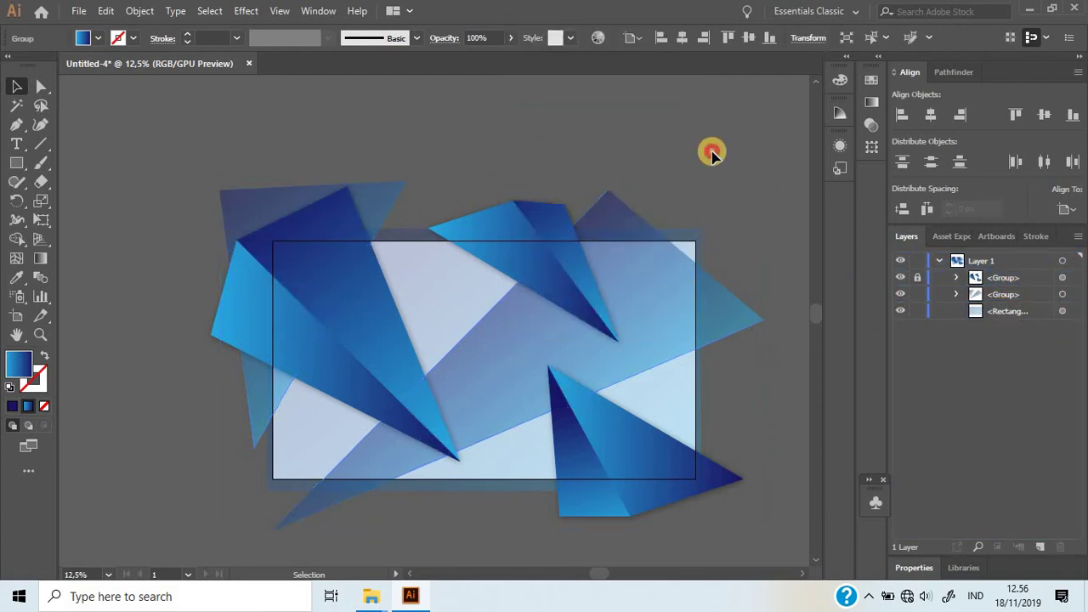
scroll(638, 289, "down", 1)
scroll(650, 423, "up", 1)
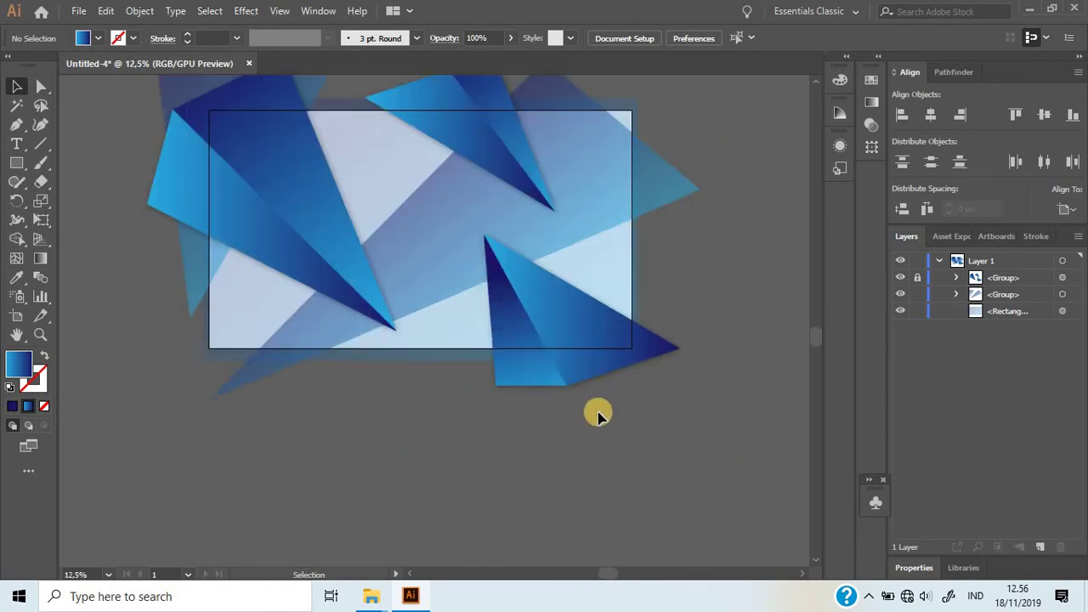
scroll(590, 238, "up", 1)
Lock the background Rectangle layer and ungroup the translucent triangles
left_click(592, 240)
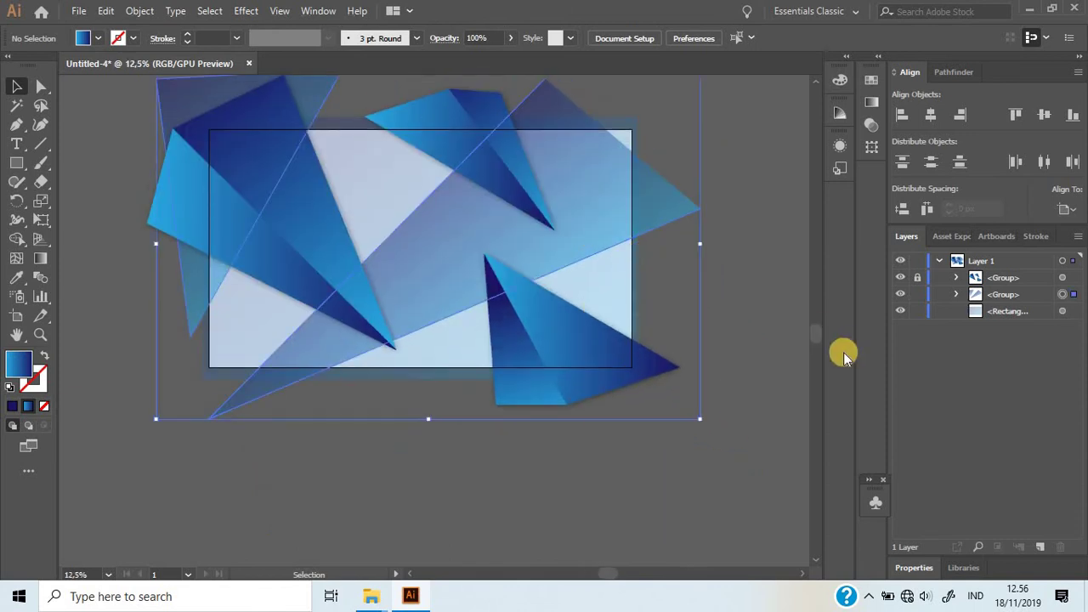
left_click(918, 312)
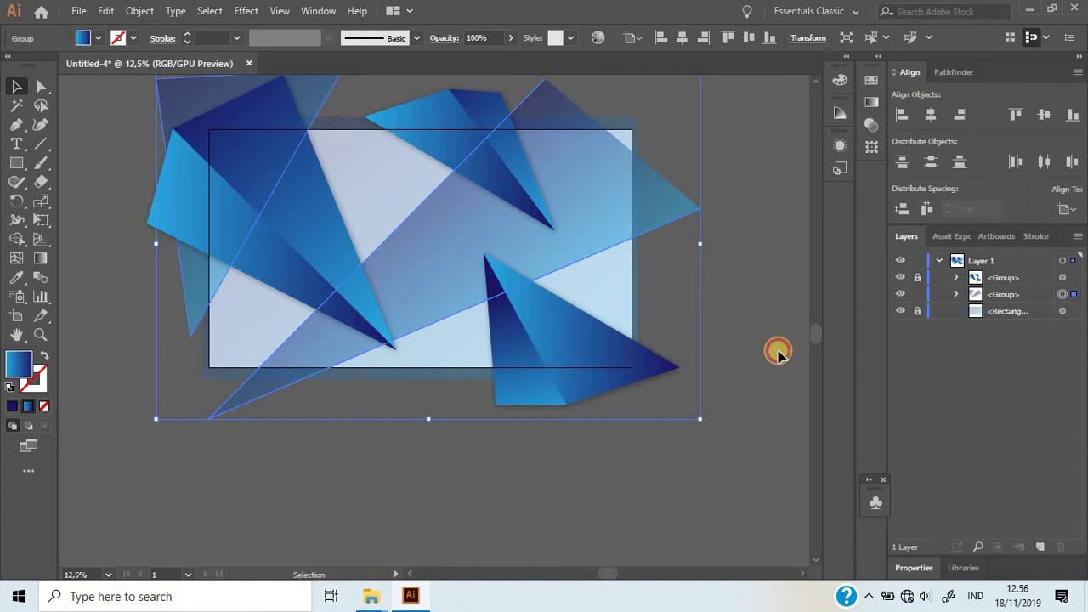
left_click(580, 228)
right_click(580, 227)
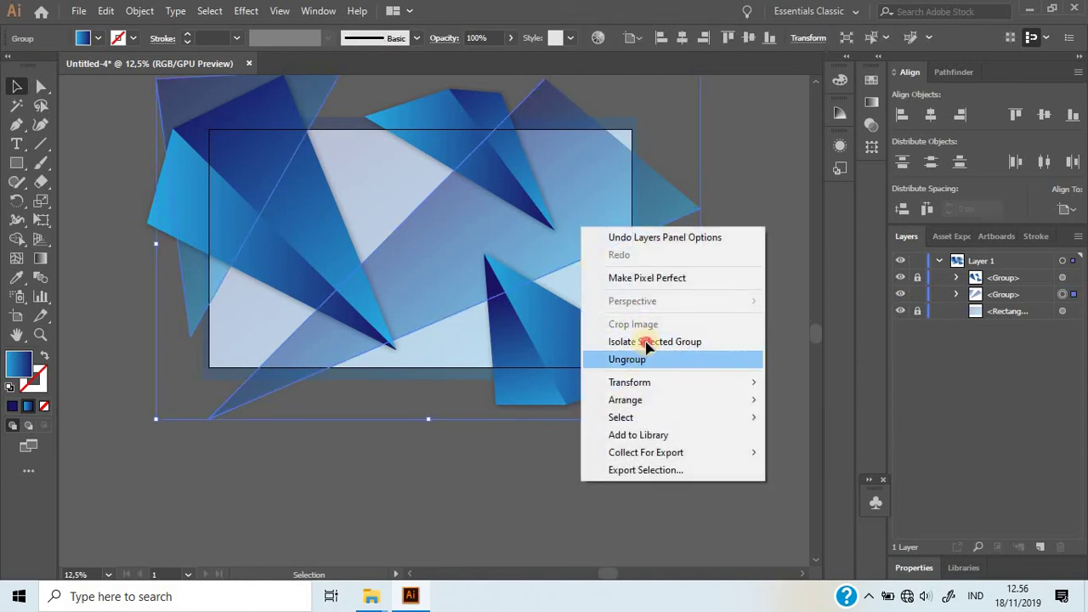
left_click(612, 357)
left_click(592, 202)
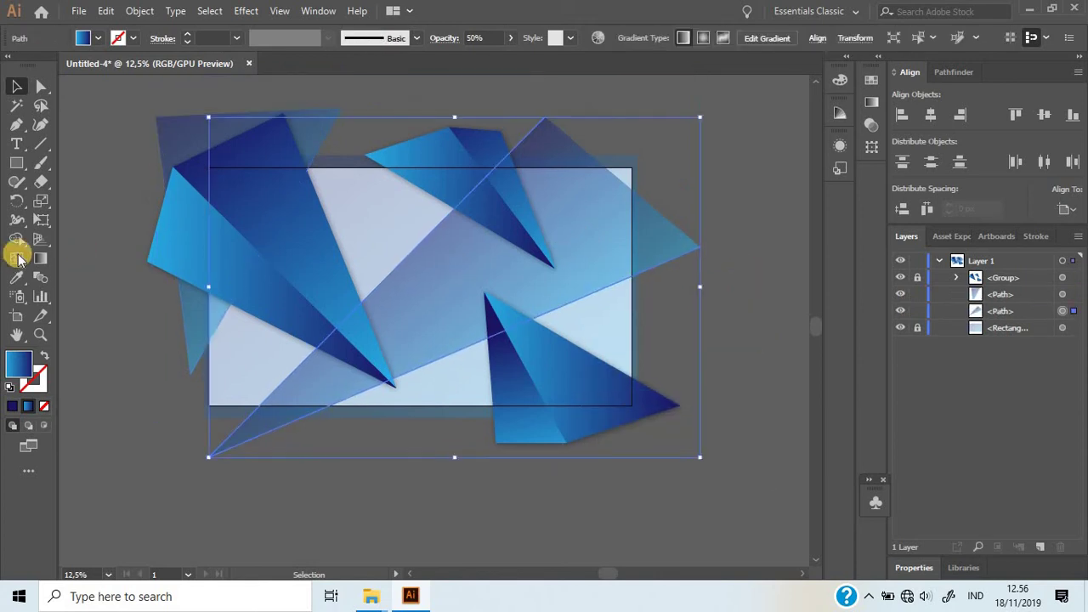
Redirect the large triangle's gradient diagonally and shift the top-left translucent triangle
left_click(40, 258)
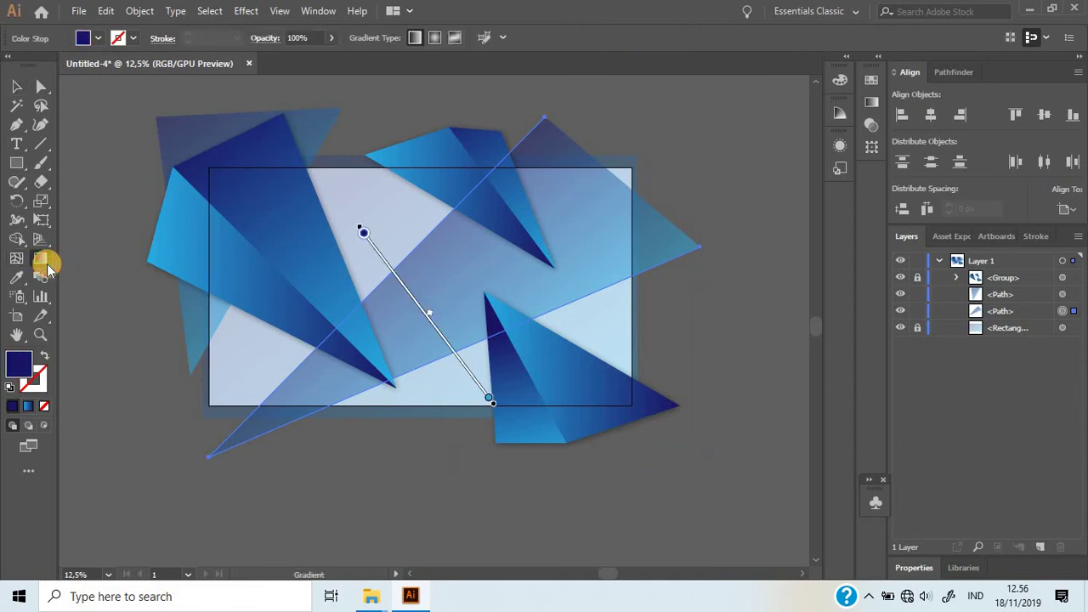
mouse_move(604, 204)
left_mouse_down()
mouse_move(211, 464)
mouse_move(192, 493)
left_mouse_up()
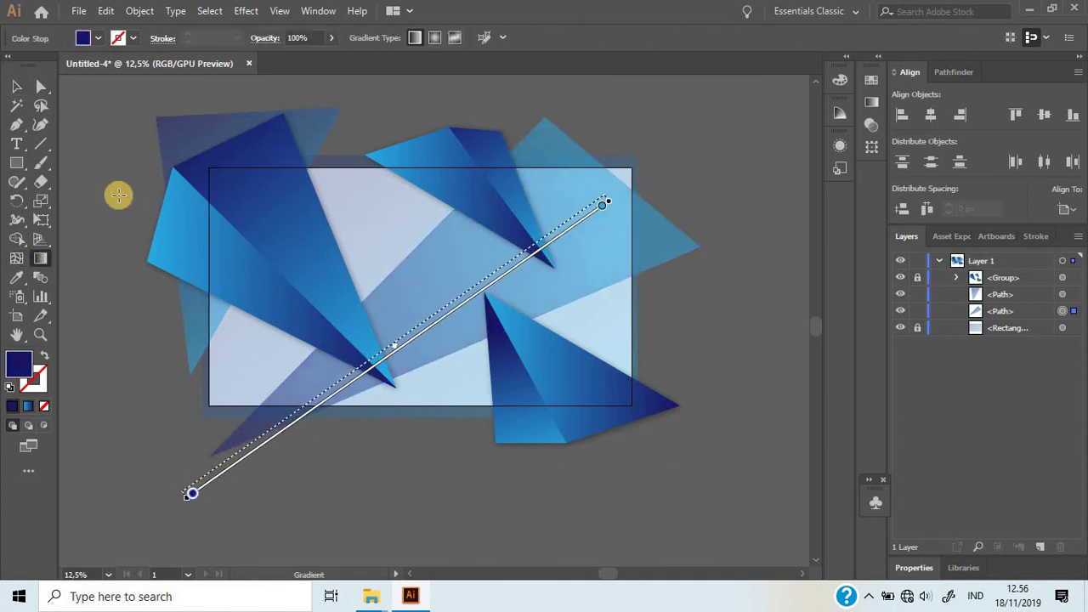
left_click(17, 88)
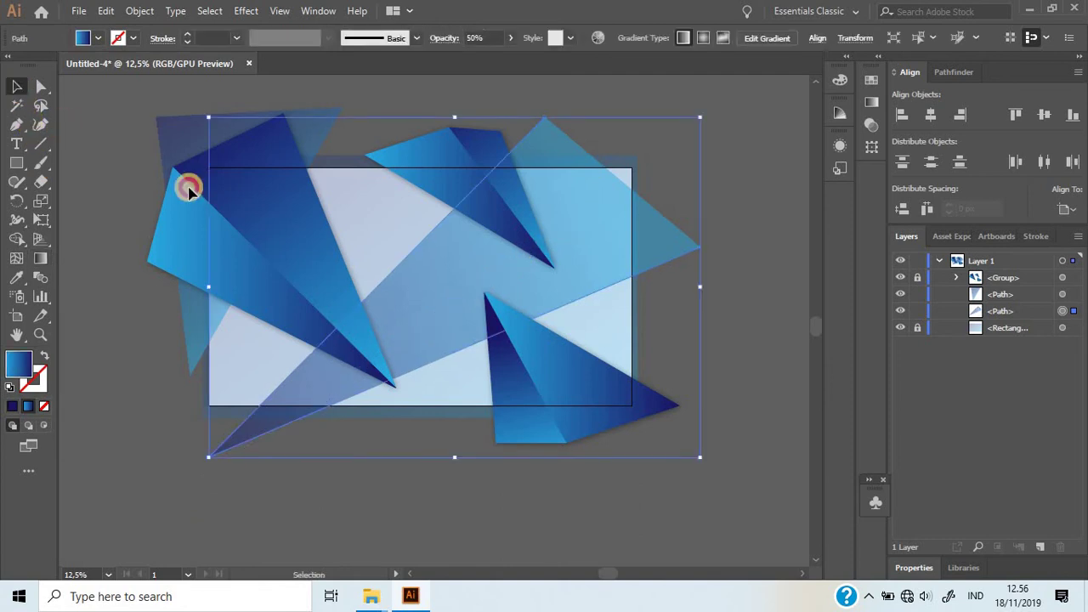
left_click(317, 136)
left_click(325, 145)
mouse_move(326, 145)
left_mouse_down()
mouse_move(367, 145)
mouse_move(307, 161)
left_mouse_up()
left_click(145, 136)
Stretch the top translucent triangle downward and re-angle its gradient nearly vertically
left_click_drag(348, 213, 354, 387)
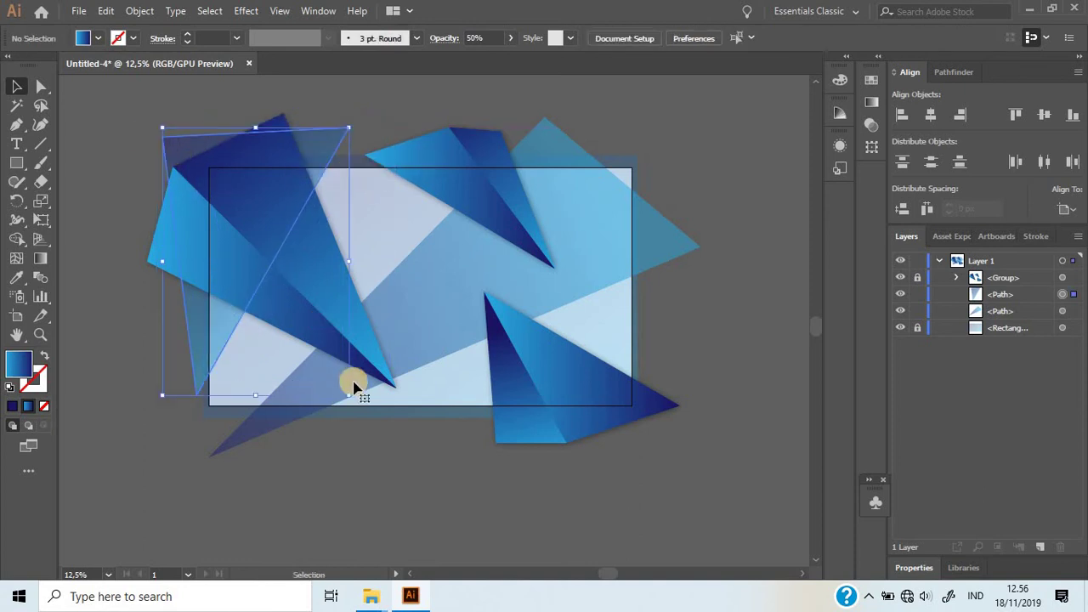
left_click(382, 457)
left_click(327, 151)
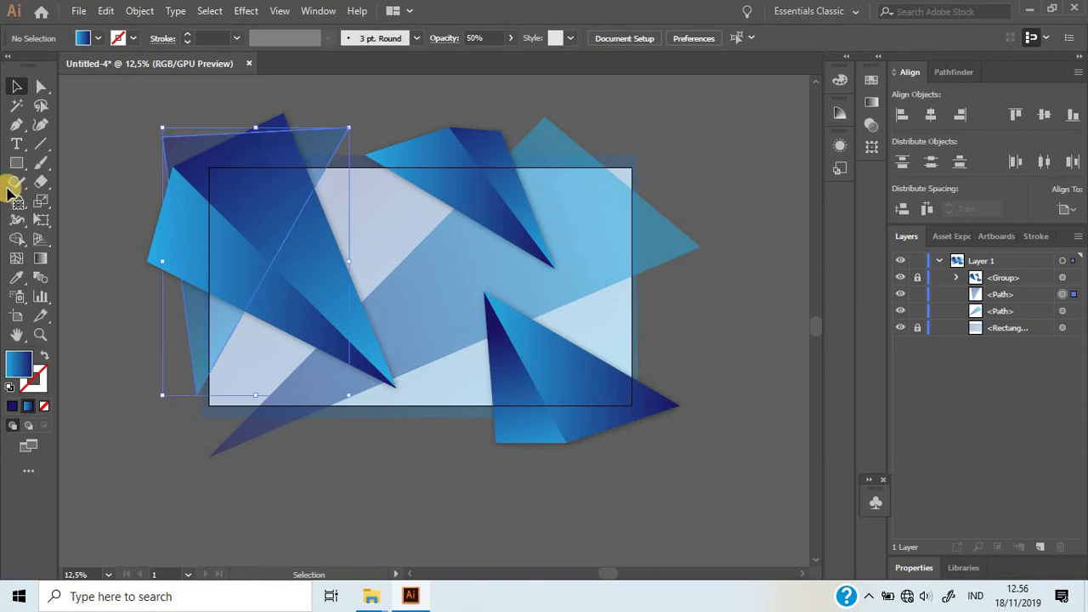
left_click(40, 259)
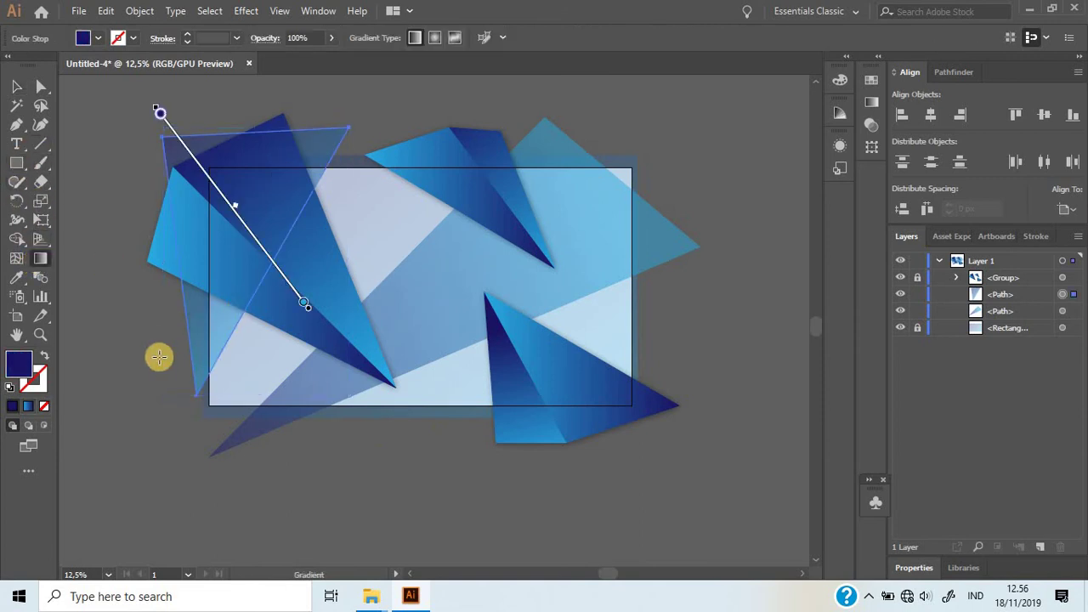
mouse_move(226, 377)
left_mouse_down()
mouse_move(307, 60)
mouse_move(304, 176)
left_mouse_up()
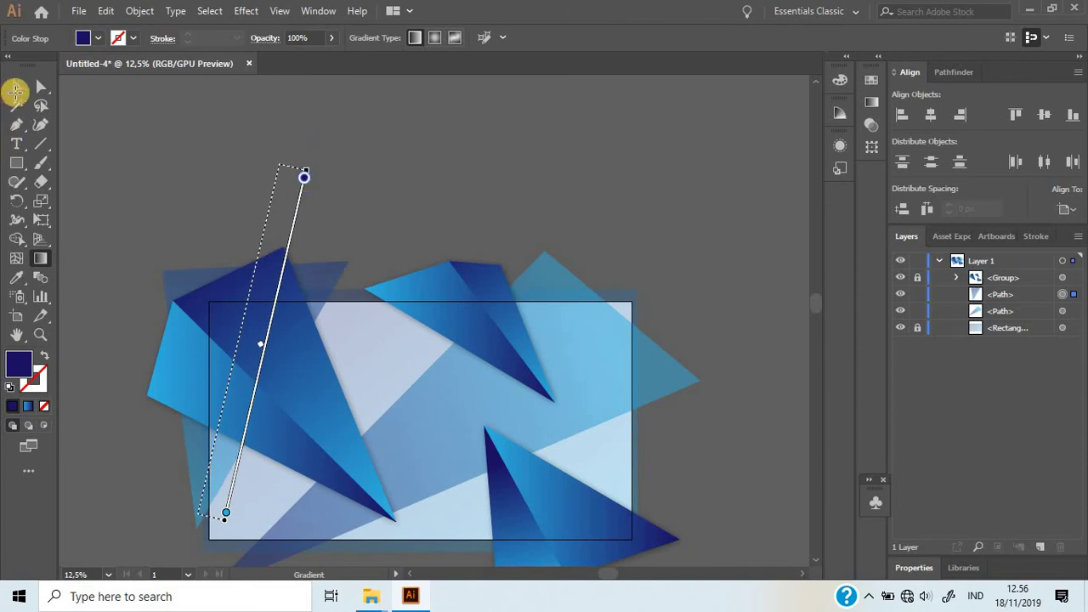
left_click(14, 89)
Select the translucent triangles together and group them
scroll(339, 238, "down", 2)
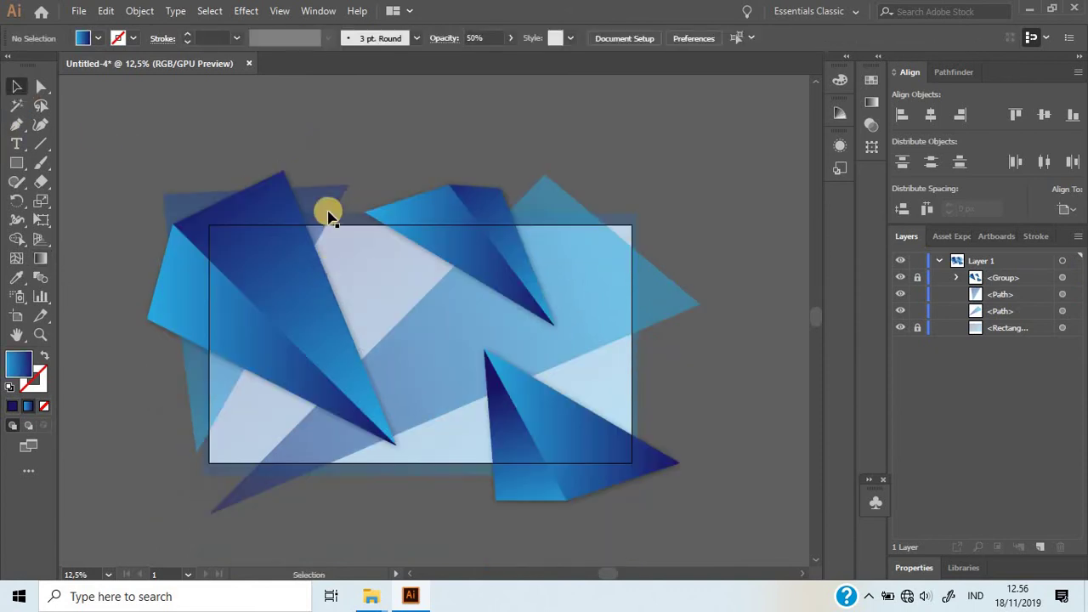
left_click(501, 321, "shift")
right_click(501, 320)
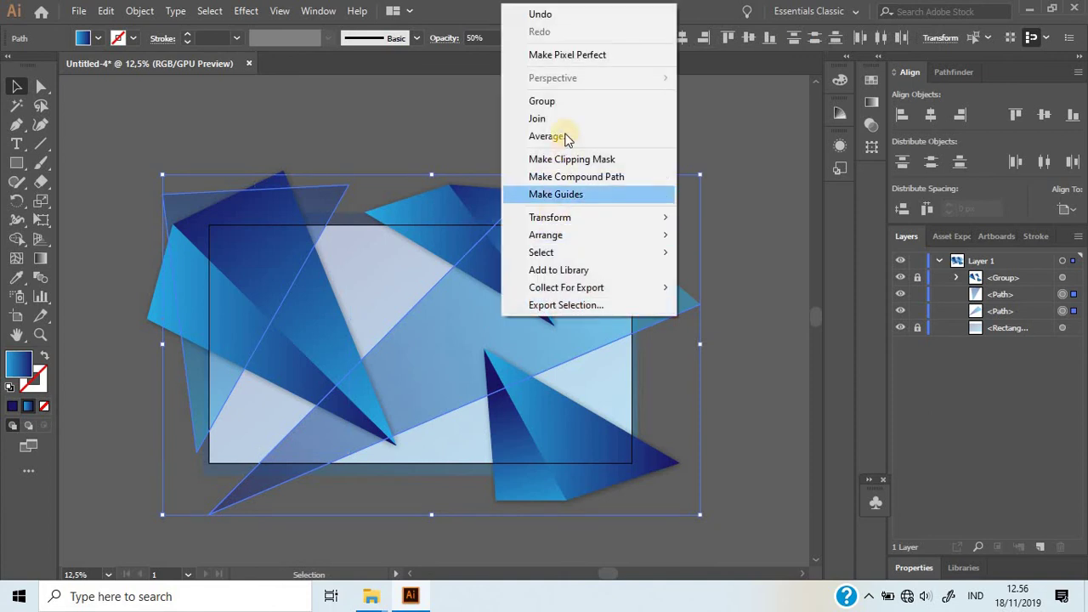
left_click(559, 103)
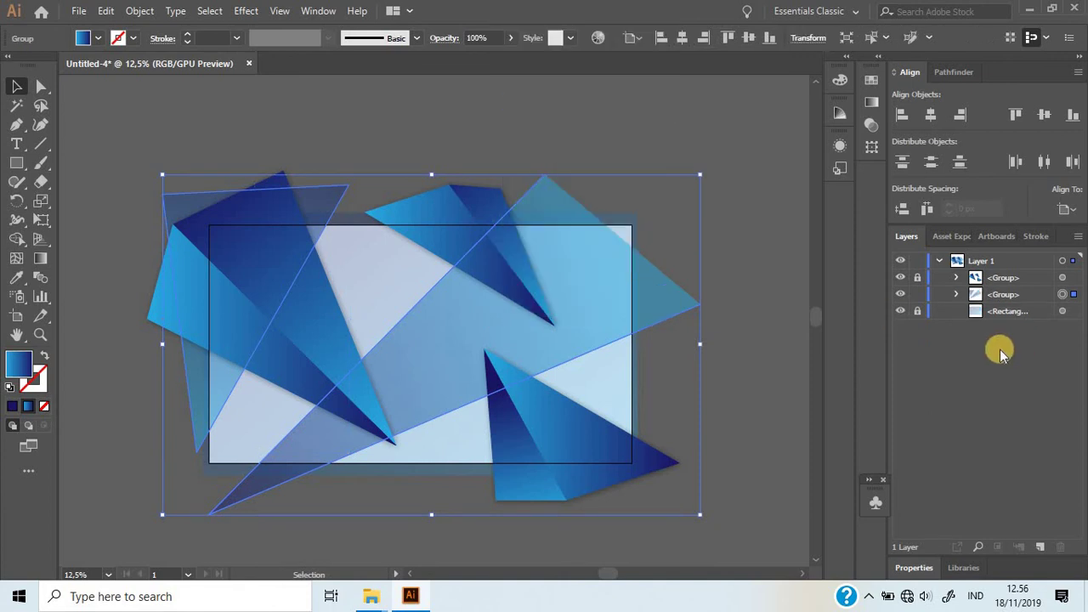
Lock the translucent group, the solid triangle group and the Rectangle layer in Layers
left_click(918, 294)
scroll(646, 340, "down", 2)
scroll(586, 340, "up", 2)
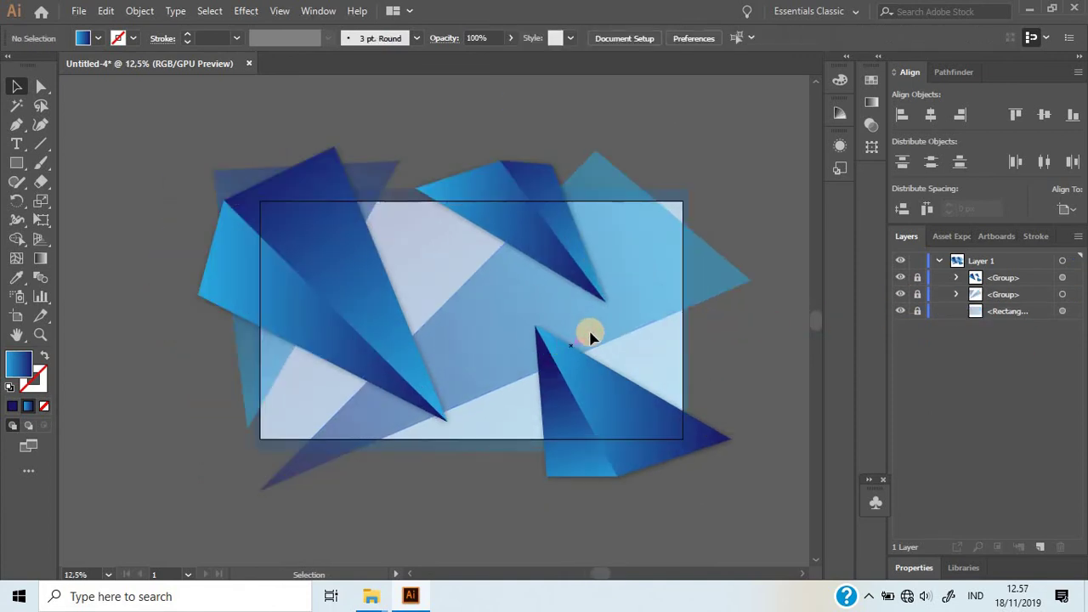
scroll(544, 332, "up", 1)
scroll(722, 376, "down", 1)
scroll(756, 395, "down", 1)
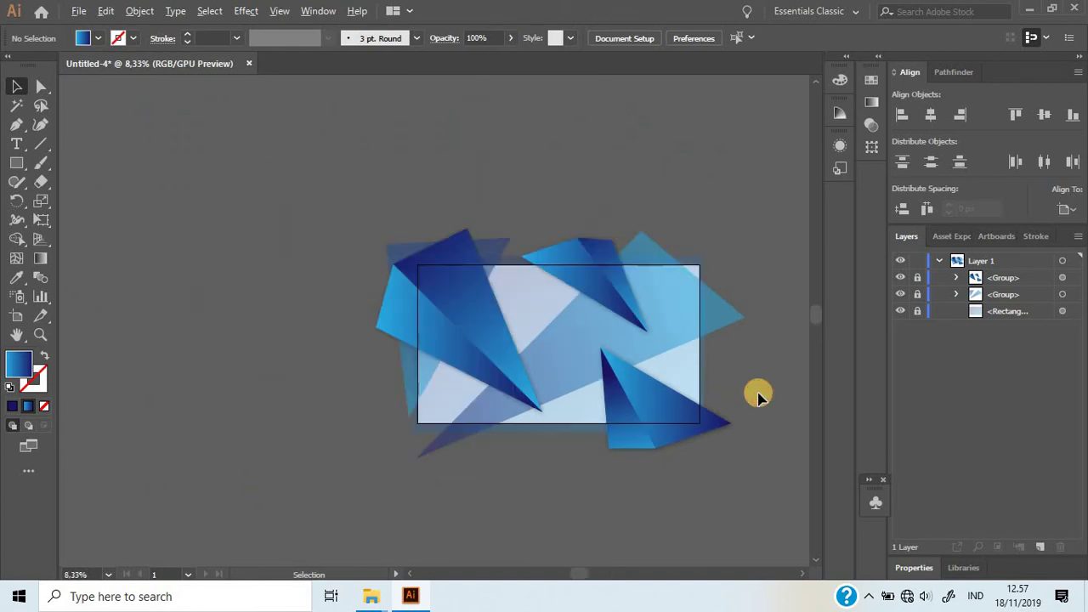
scroll(757, 396, "up", 1)
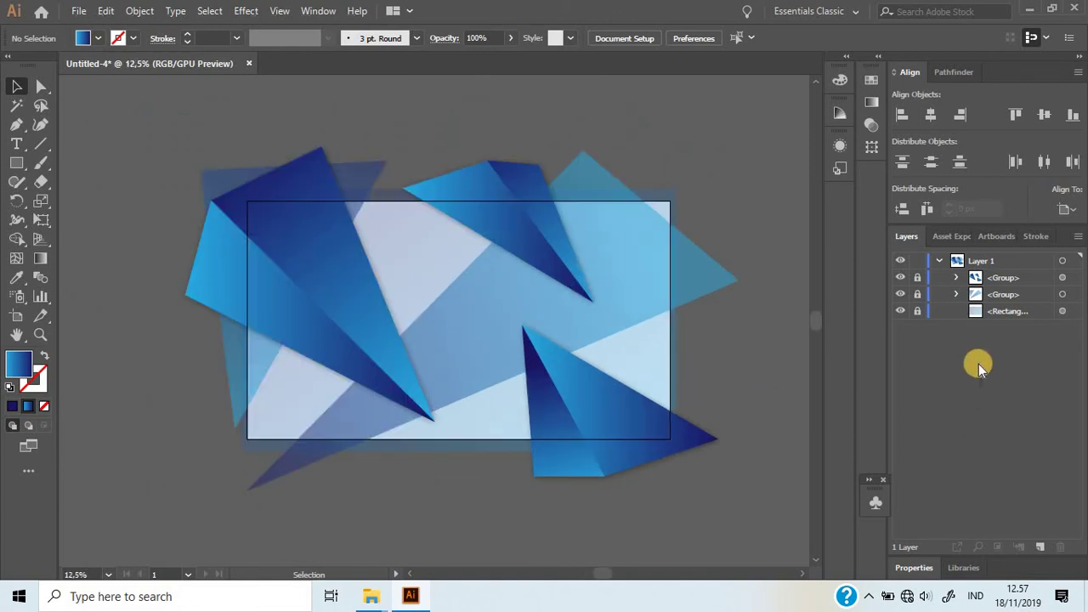
left_click_drag(904, 282, 902, 299)
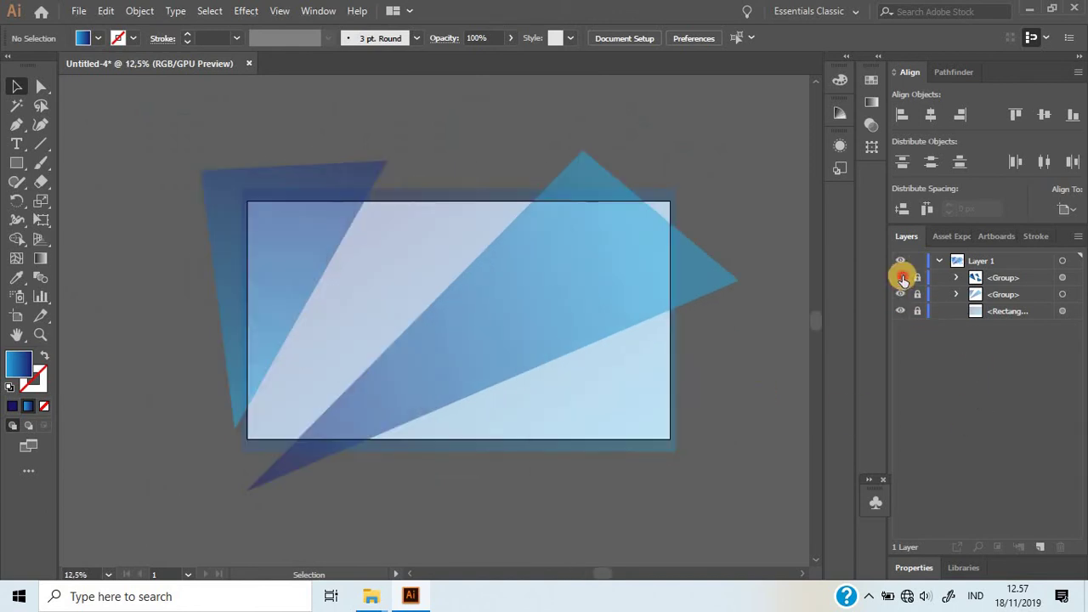
left_click(902, 278)
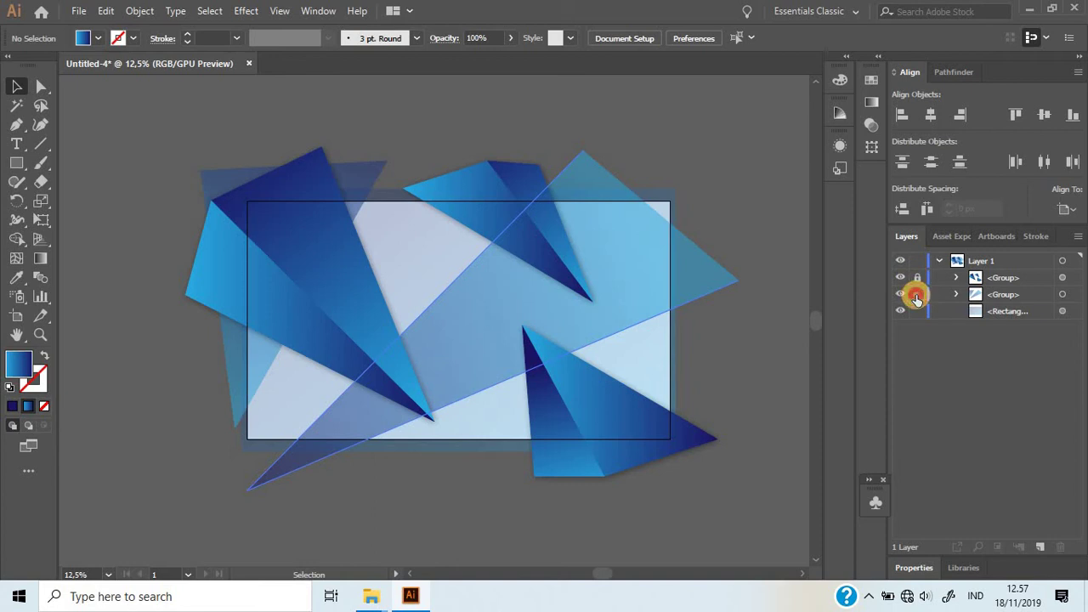
left_click_drag(915, 298, 916, 311)
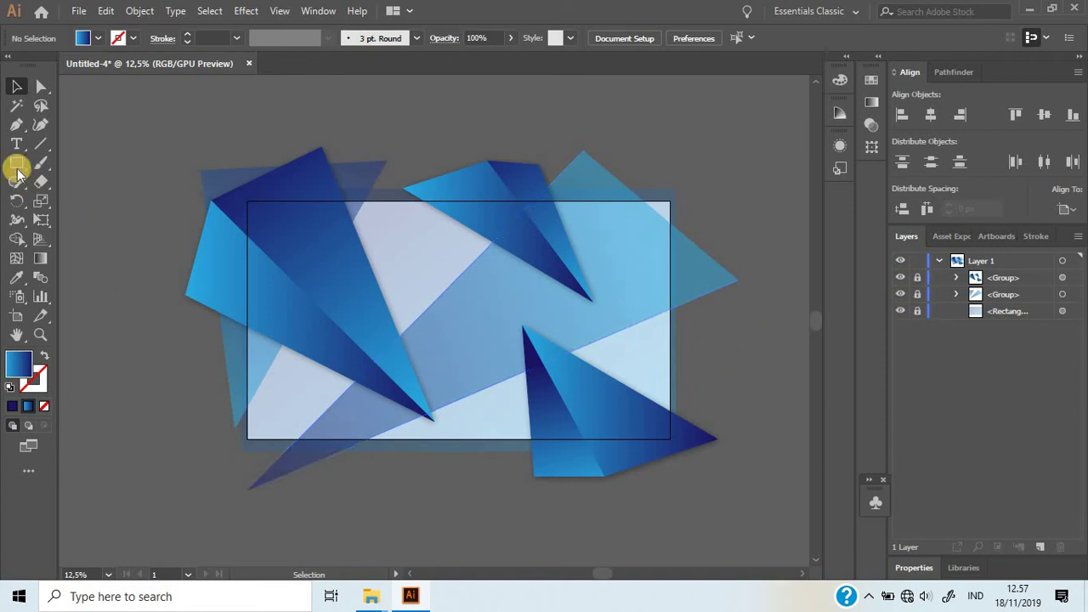
Pick the Ellipse tool with no fill and a white stroke
left_click_drag(17, 168, 68, 198)
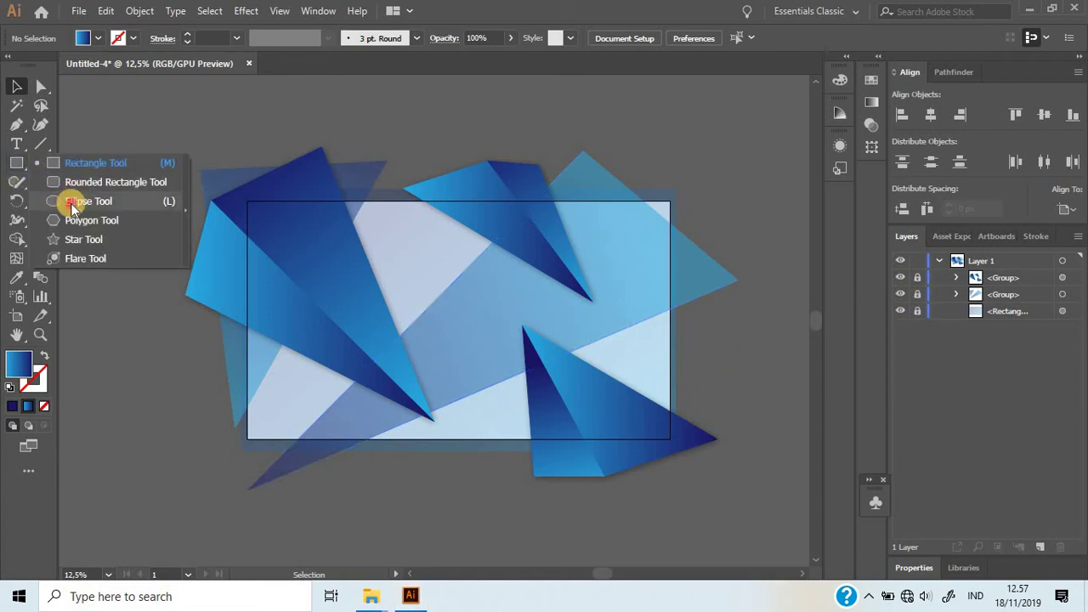
left_click(45, 412)
left_click(38, 374)
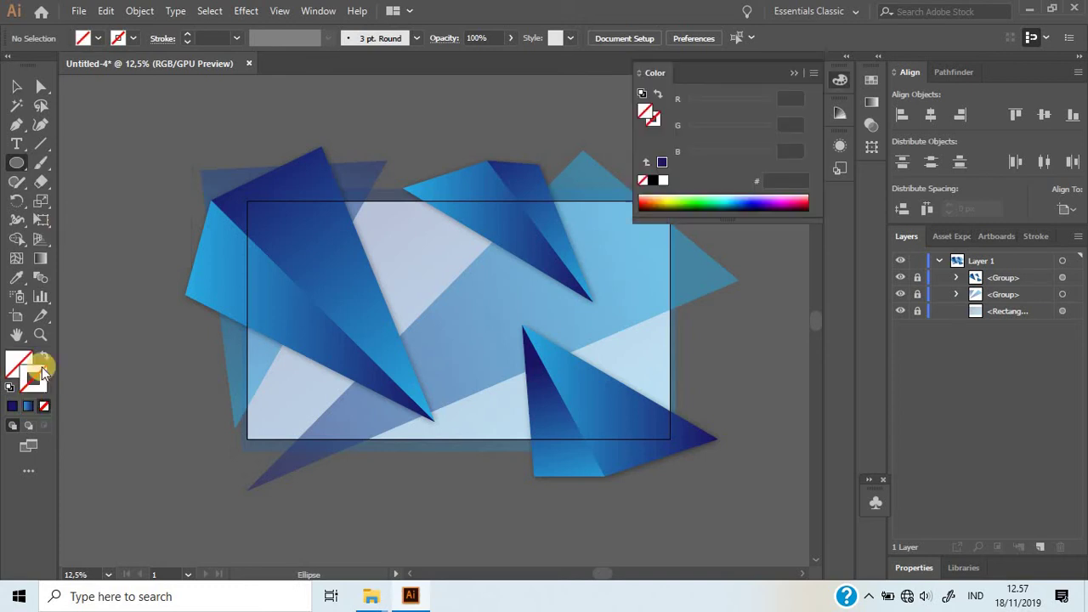
left_click(113, 40)
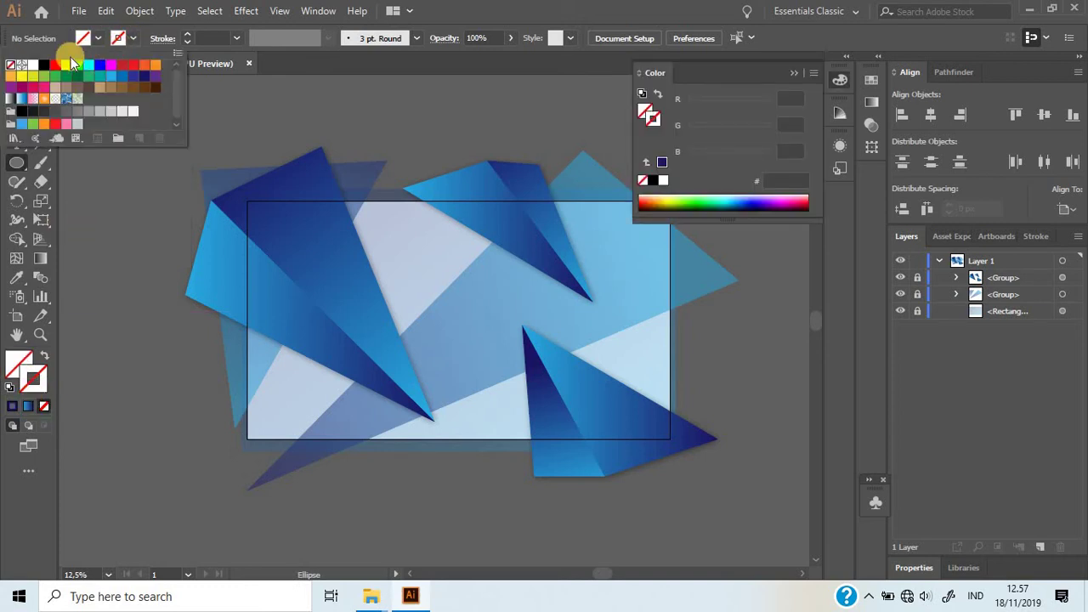
left_click(32, 64)
left_click(792, 75)
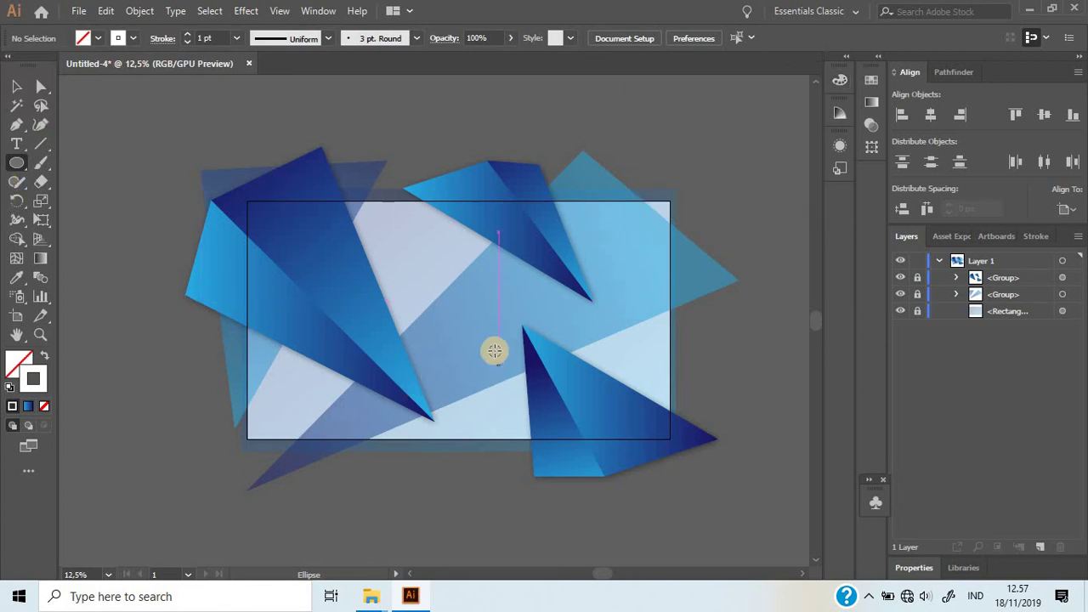
Draw four small circles: near the centre, below it, upper right and left edge
scroll(492, 352, "up", 1)
left_click_drag(456, 280, 474, 298)
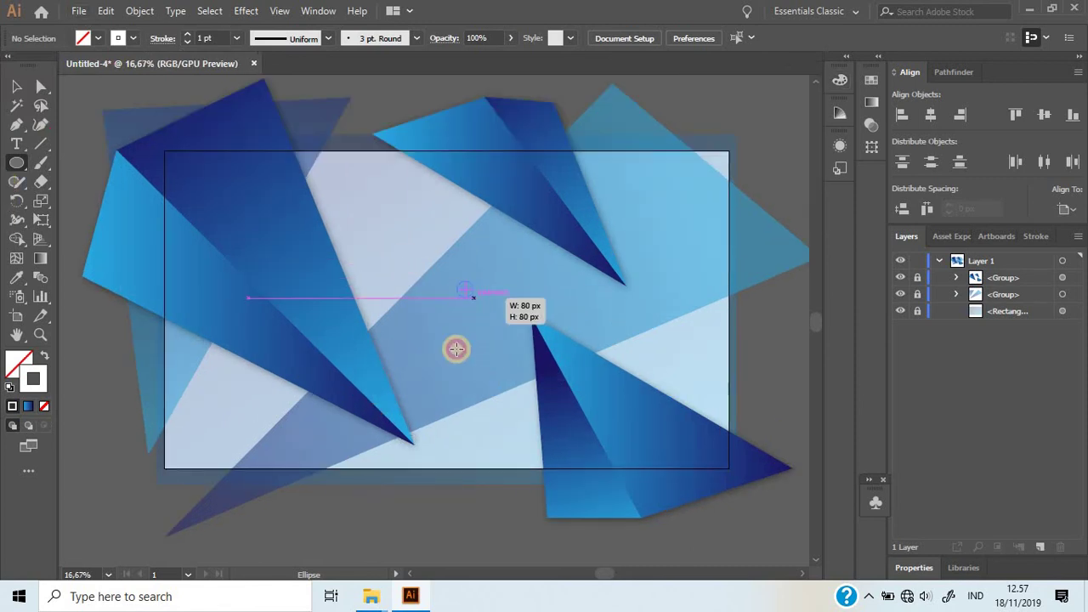
key("ctrl+z")
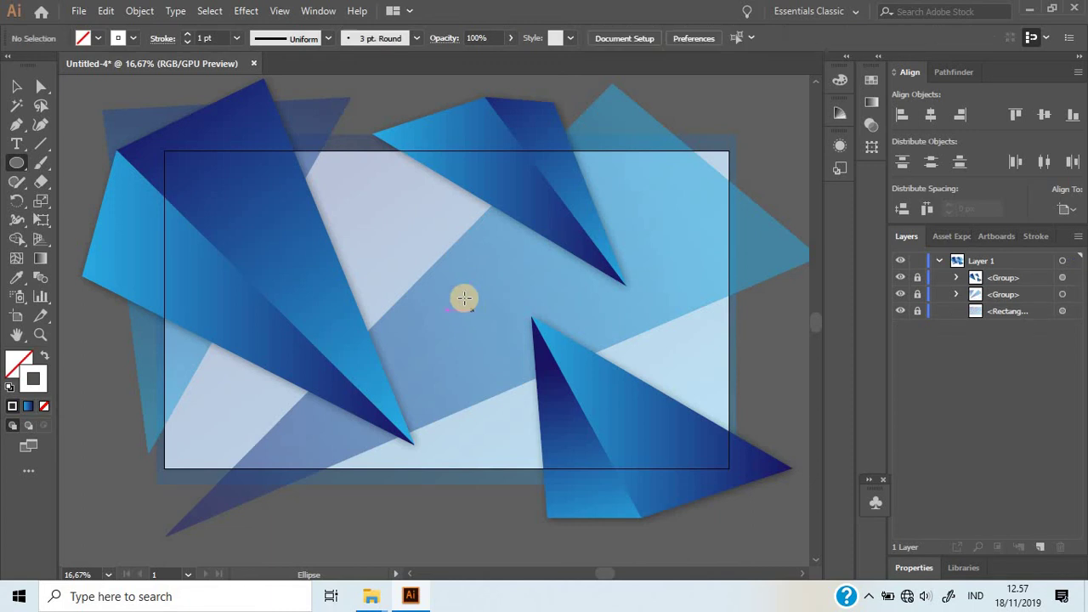
scroll(428, 315, "up", 1)
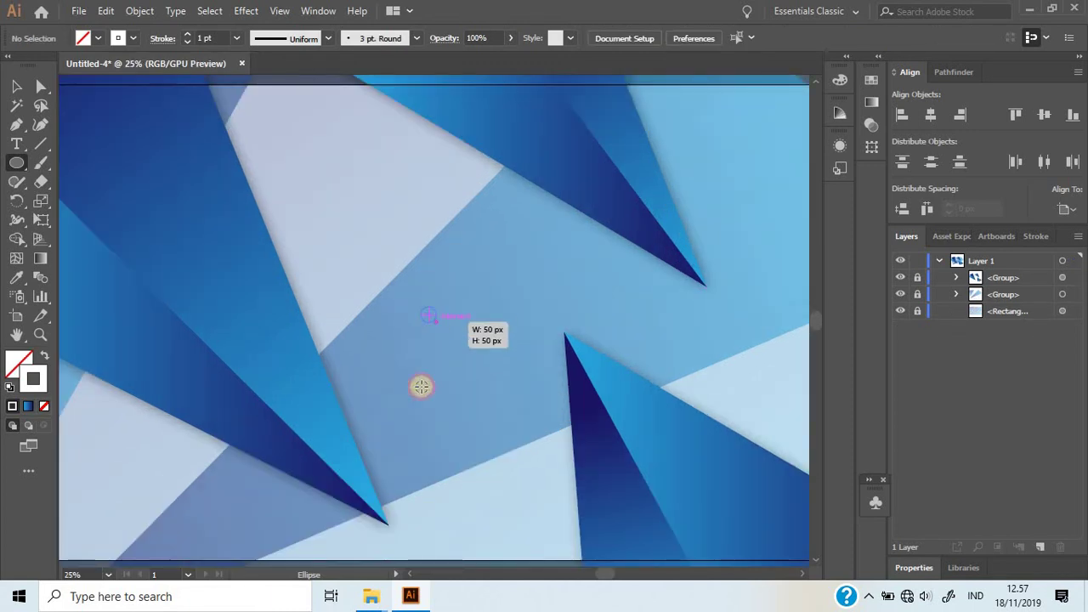
left_click_drag(420, 307, 439, 323)
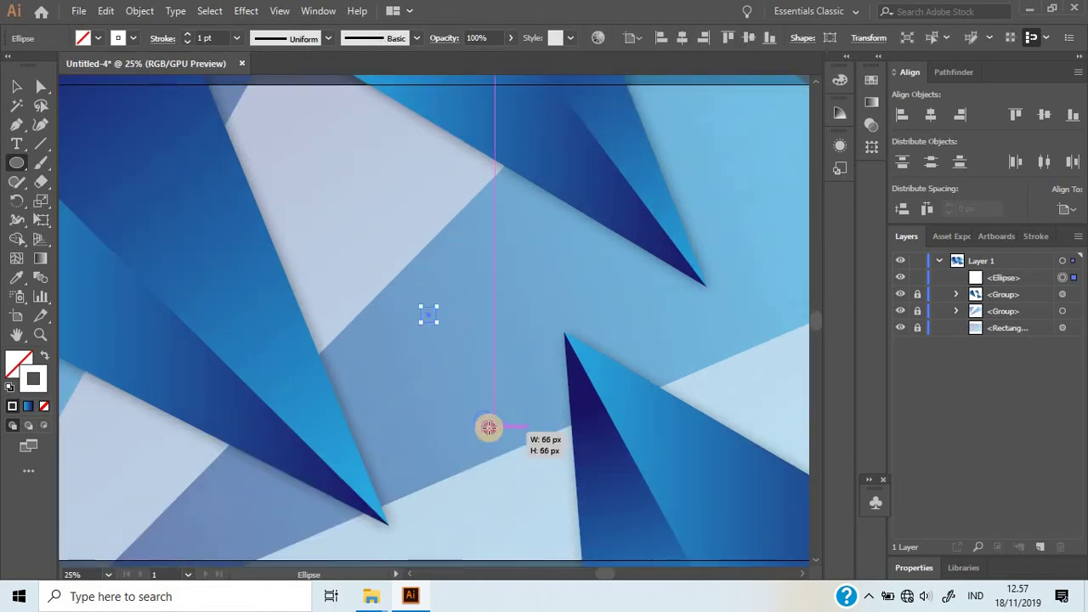
left_click_drag(494, 431, 486, 427)
key("ctrl+minus")
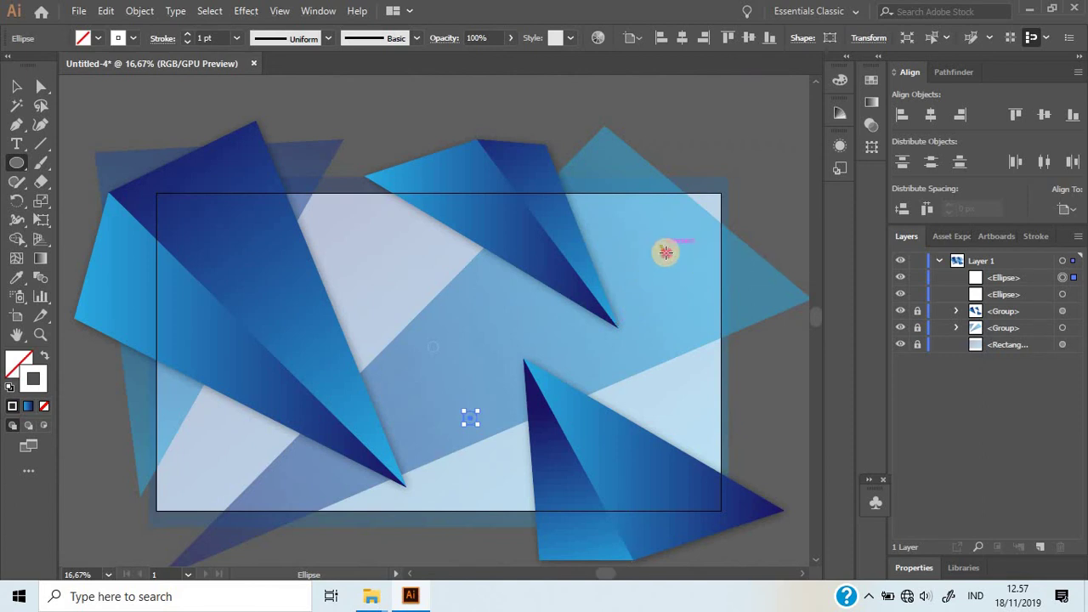
left_click_drag(660, 245, 663, 249)
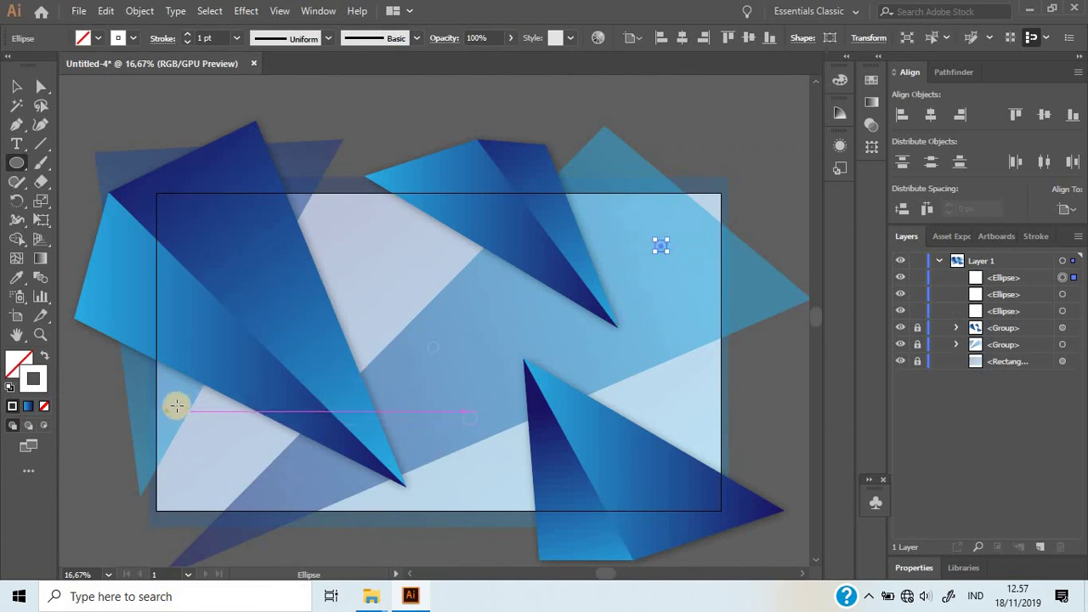
left_click_drag(180, 406, 179, 406)
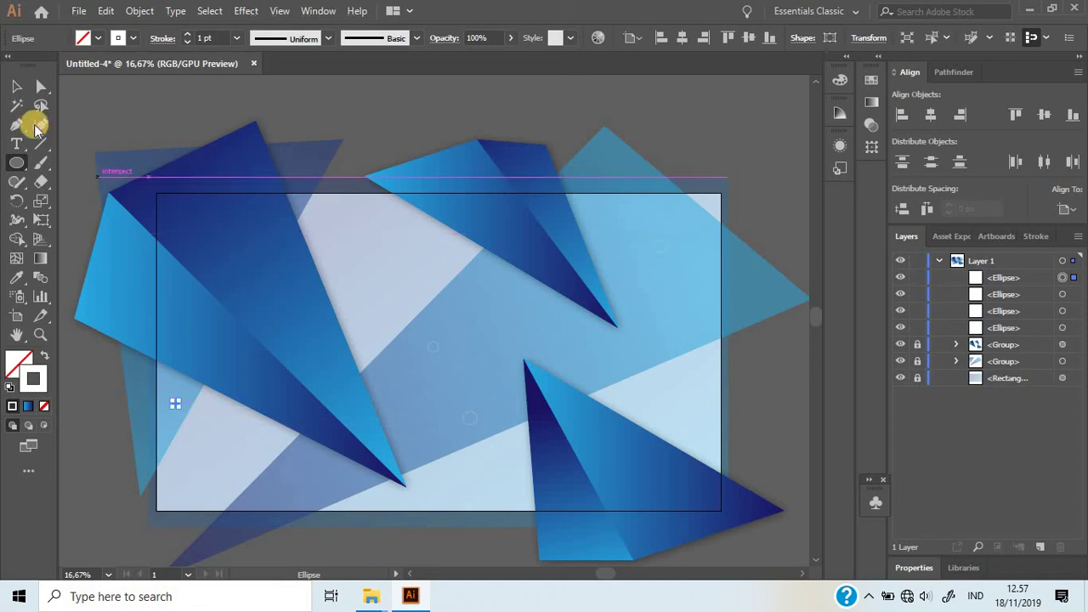
left_click(16, 86)
left_click(111, 104)
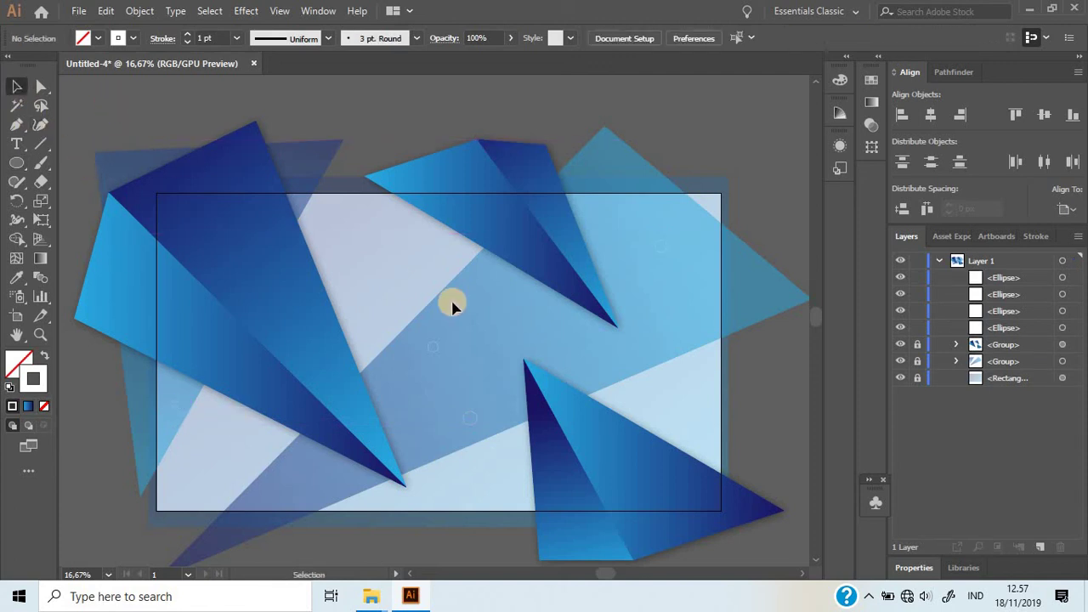
Select the four circles and group them with Ctrl+G
scroll(598, 406, "down", 1)
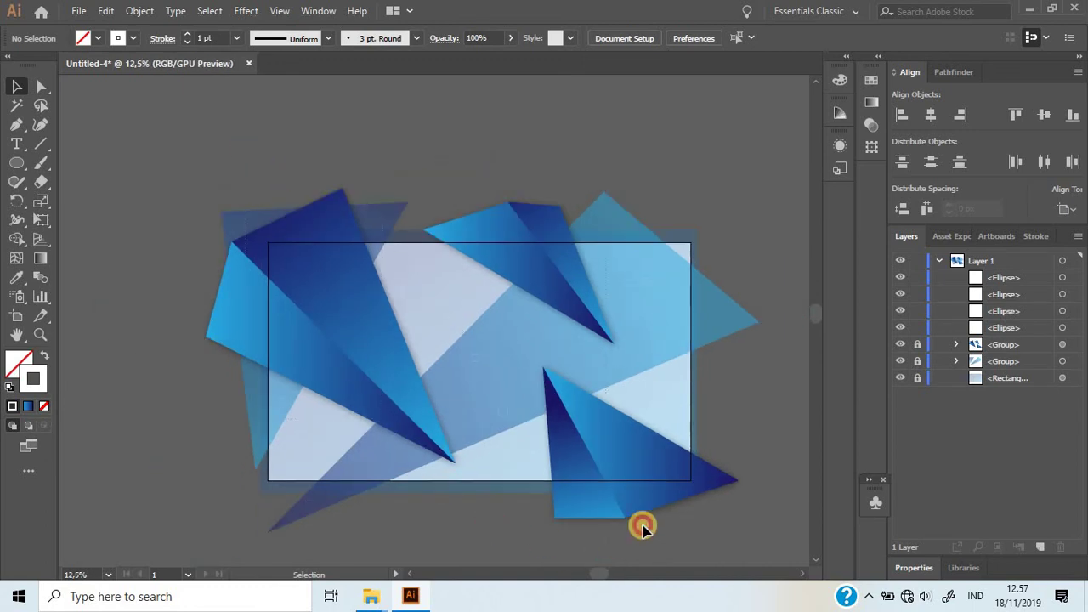
key("ctrl+a")
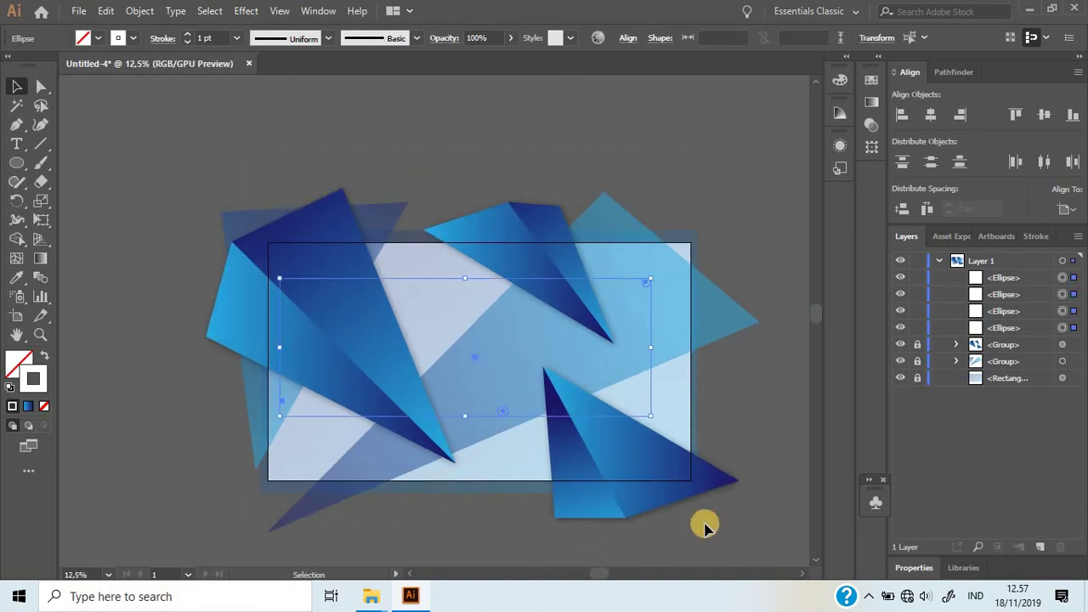
key("a")
key("ctrl+g")
key("v")
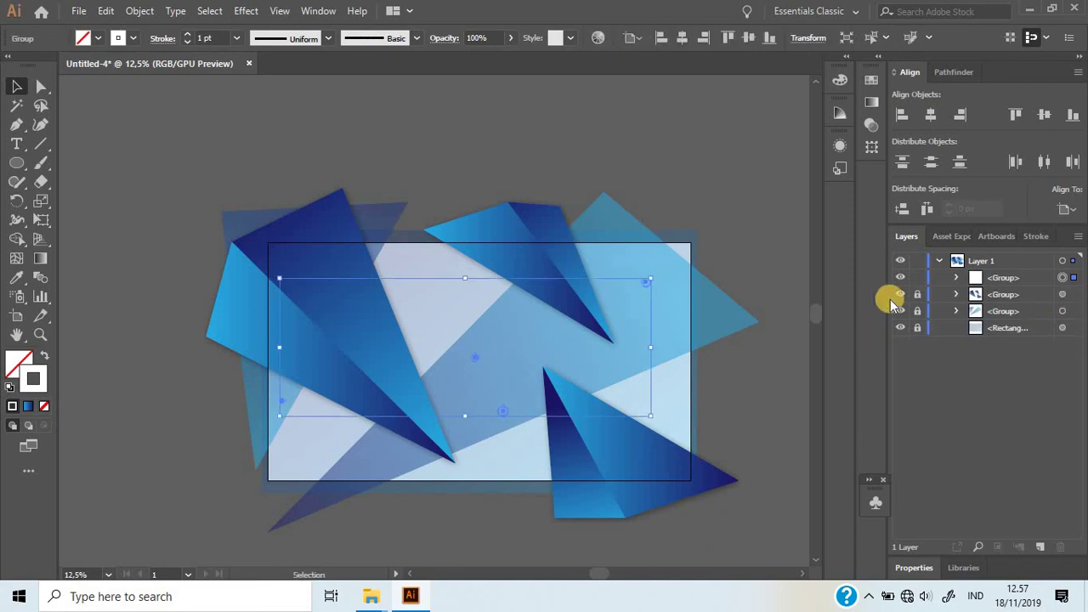
Unlock all layers, group all the artwork into one group, then lock and hide it
left_click(917, 277)
left_click(916, 311)
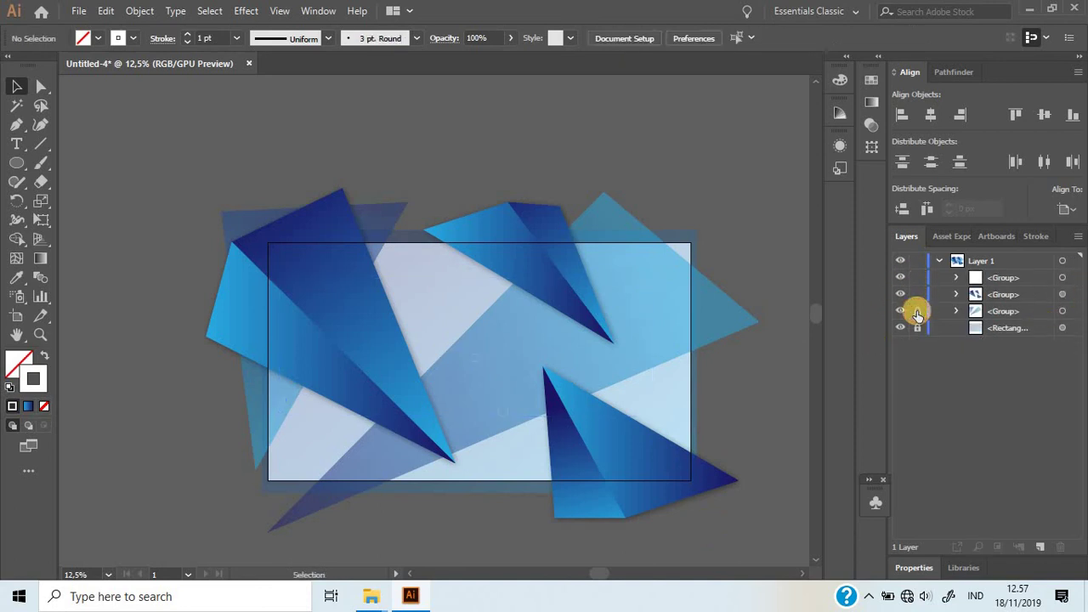
left_click(917, 328)
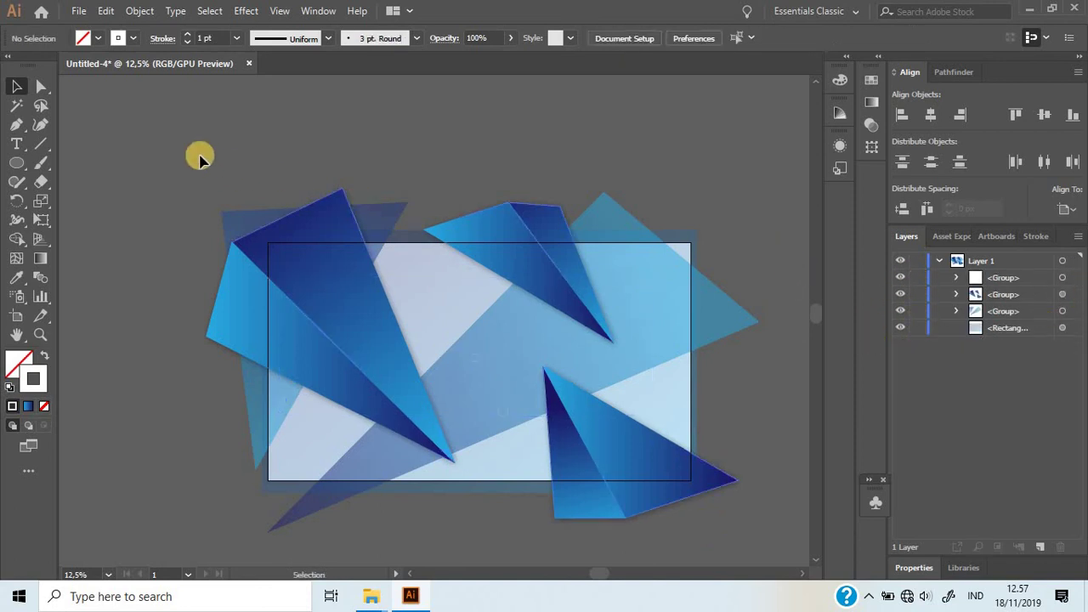
left_click_drag(169, 127, 711, 504)
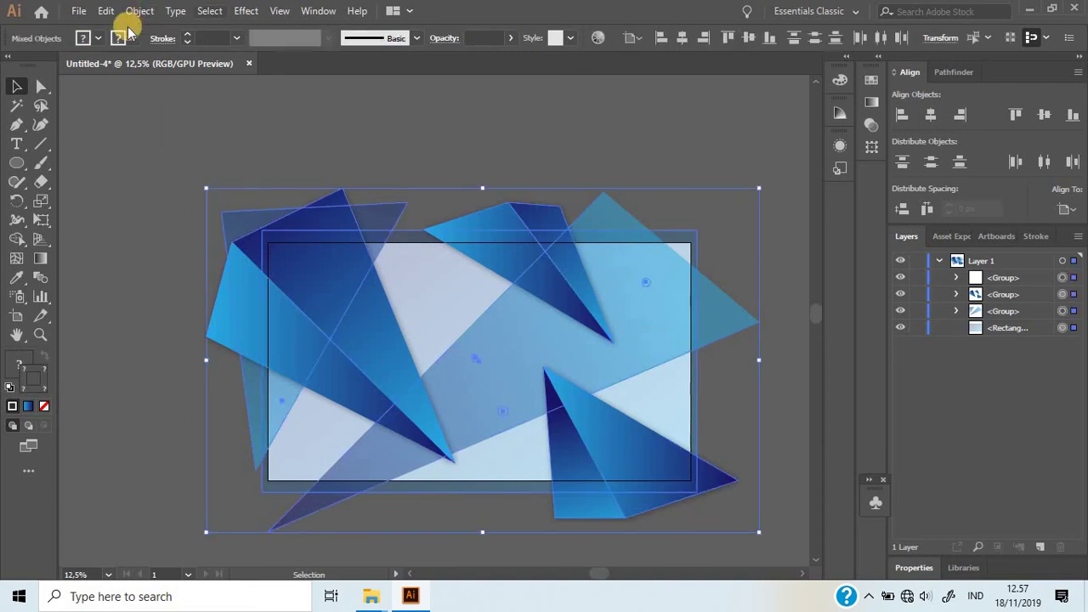
right_click(572, 314)
left_click(633, 412)
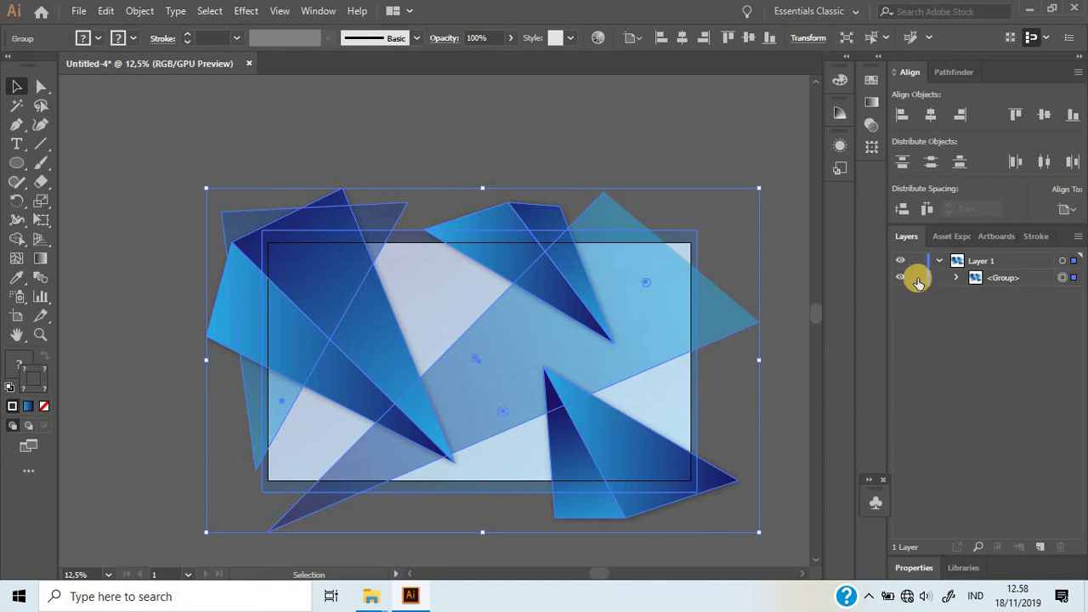
left_click(917, 279)
left_click(901, 277)
Draw a stroke-free 2733 × 1536 px rectangle exactly covering the artboard
scroll(713, 191, "down", 2)
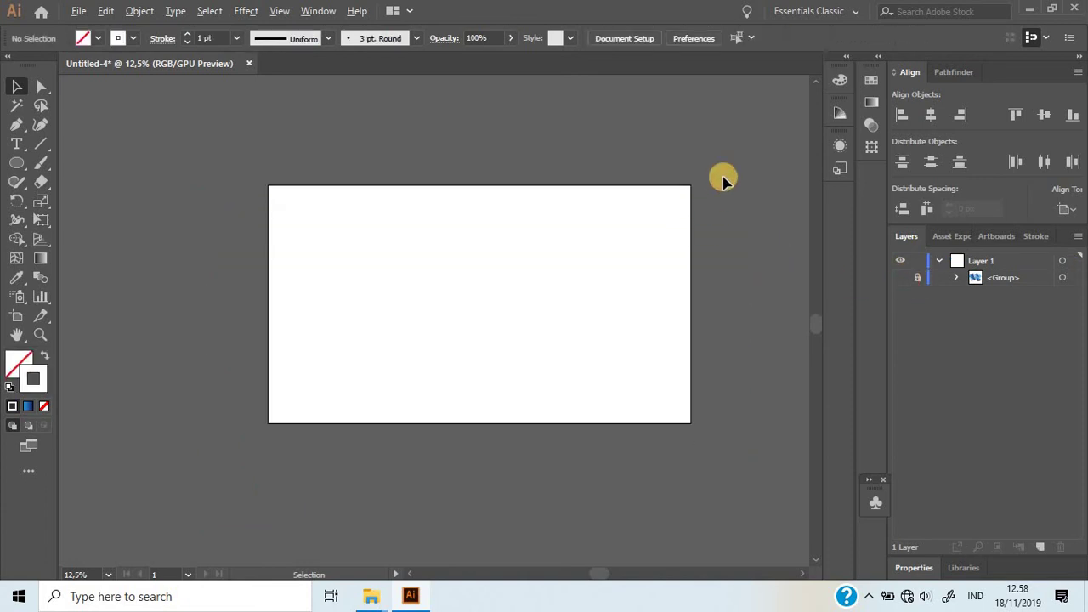
left_click_drag(19, 164, 46, 170)
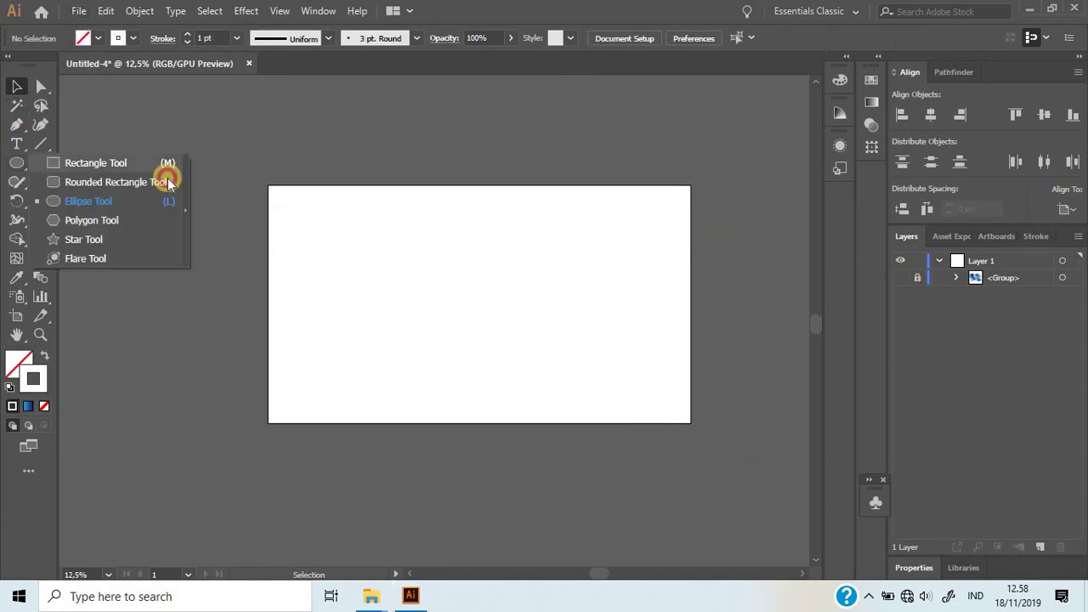
left_click_drag(168, 182, 169, 182)
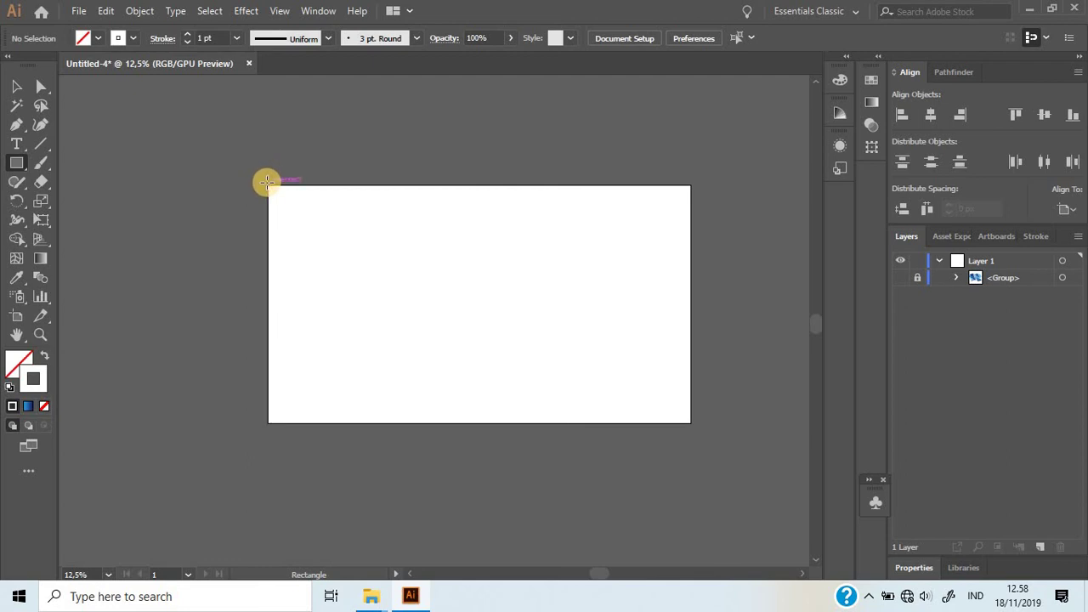
left_click_drag(267, 181, 693, 423)
left_click(44, 405)
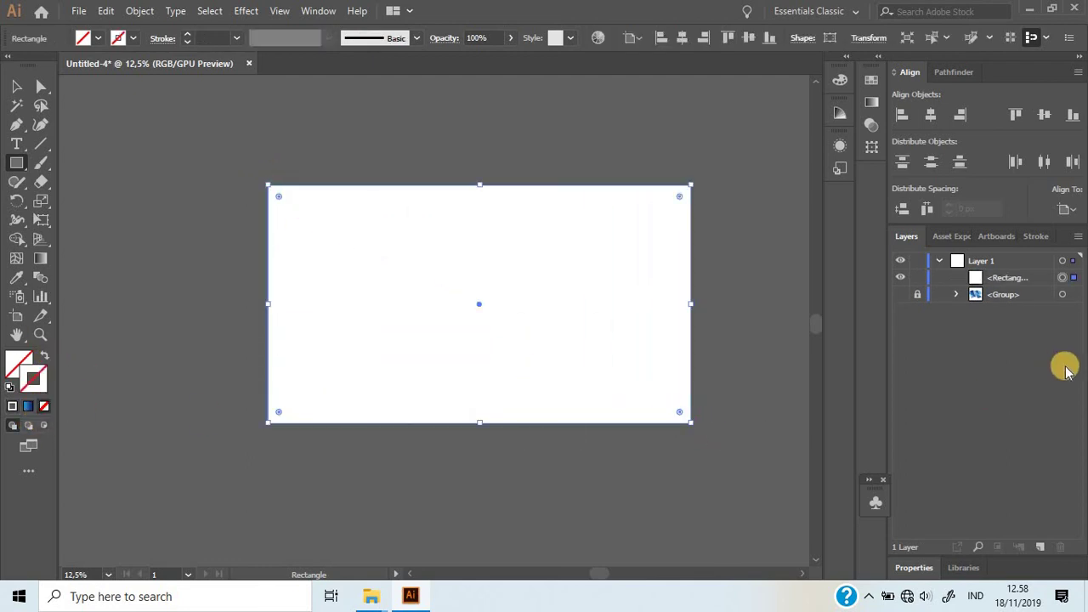
Make the hidden artwork group visible again and select everything
left_click(900, 294)
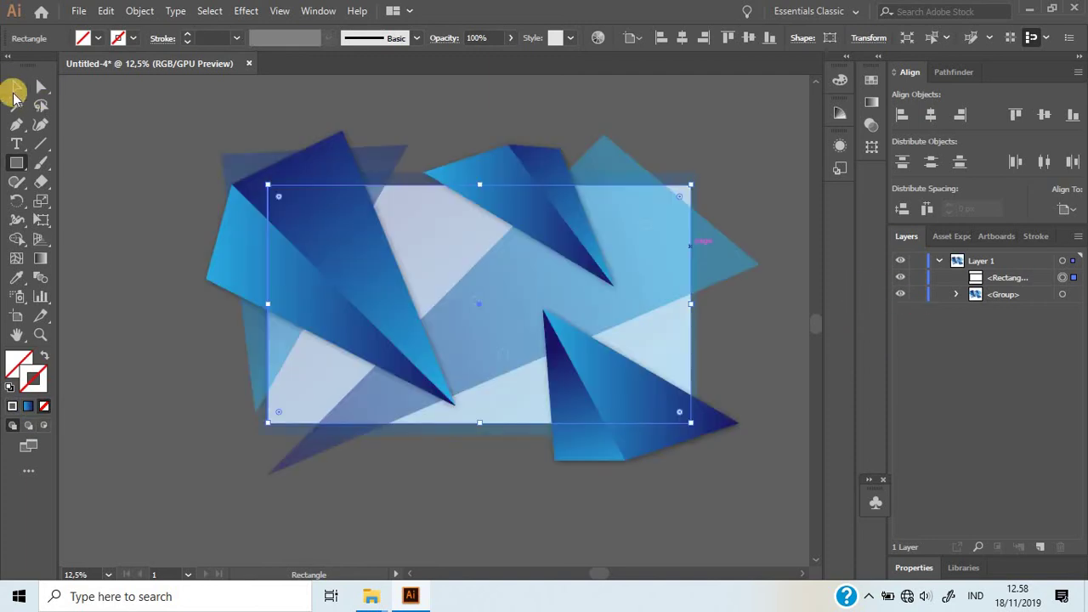
left_click(15, 87)
left_click(111, 102)
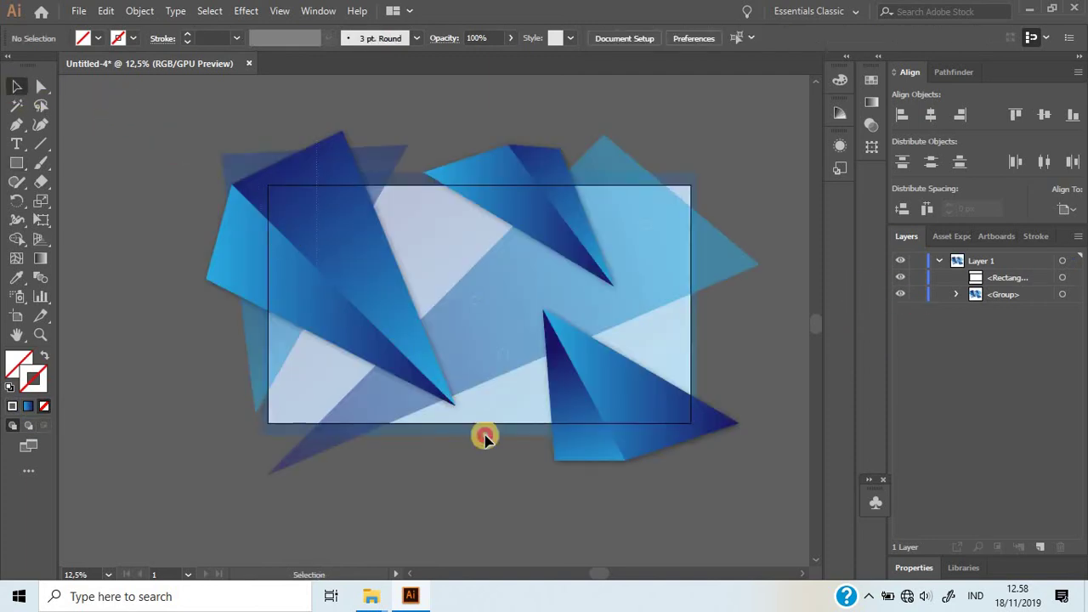
key("ctrl+a")
Make a clipping mask so the artboard rectangle trims all the artwork, then inspect it
left_click(140, 10)
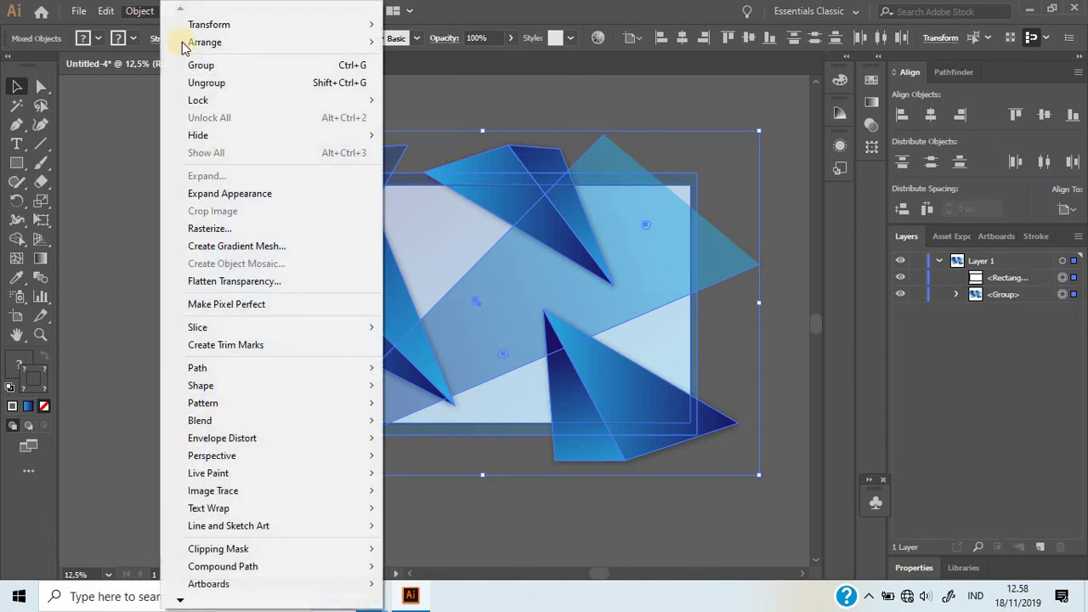
mouse_move(218, 548)
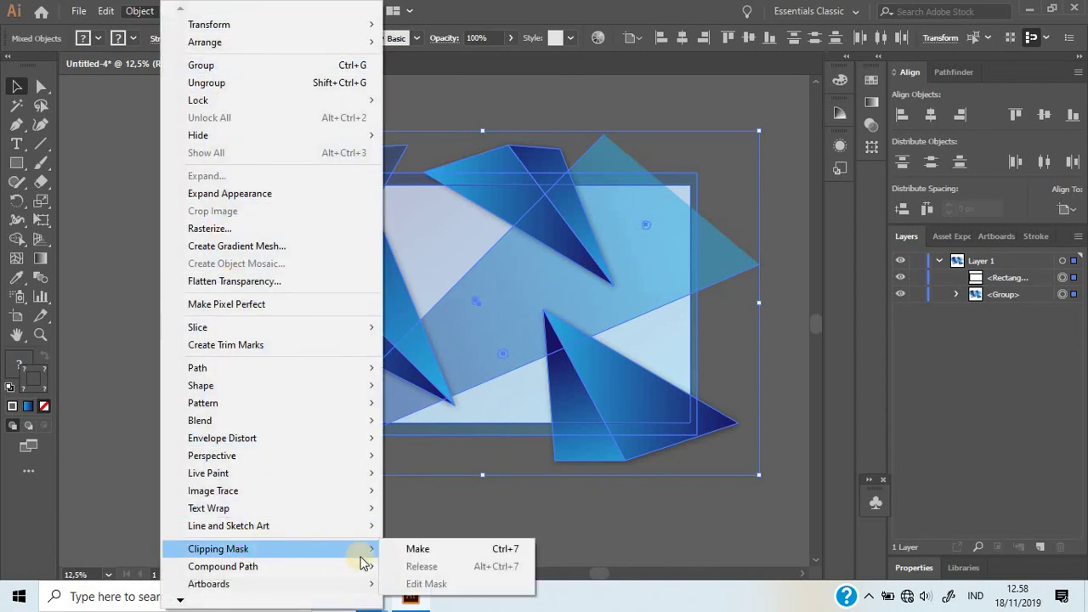
left_click(411, 551)
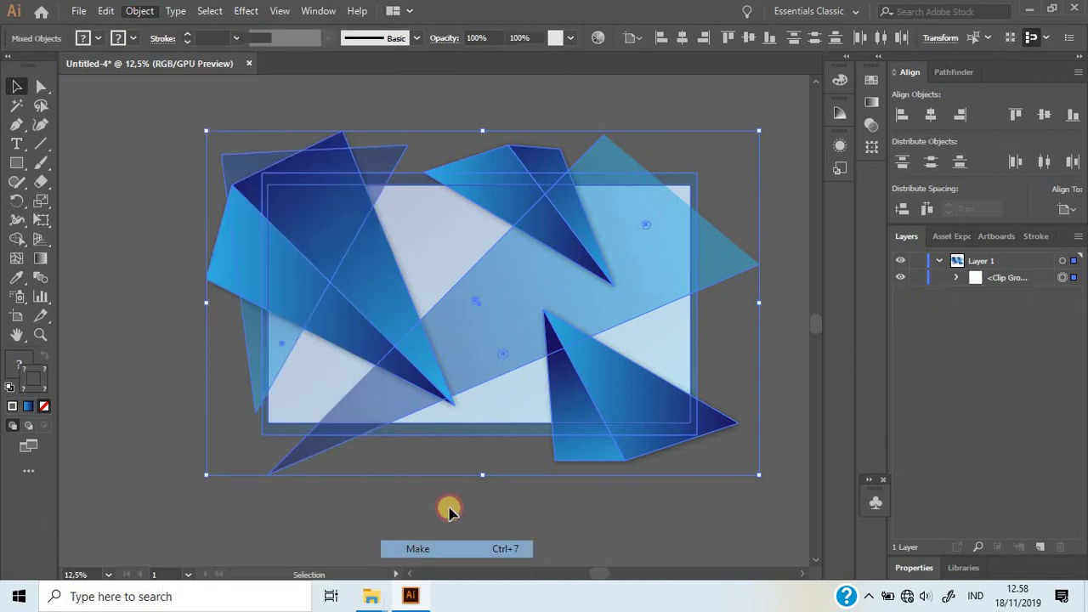
left_click(418, 462)
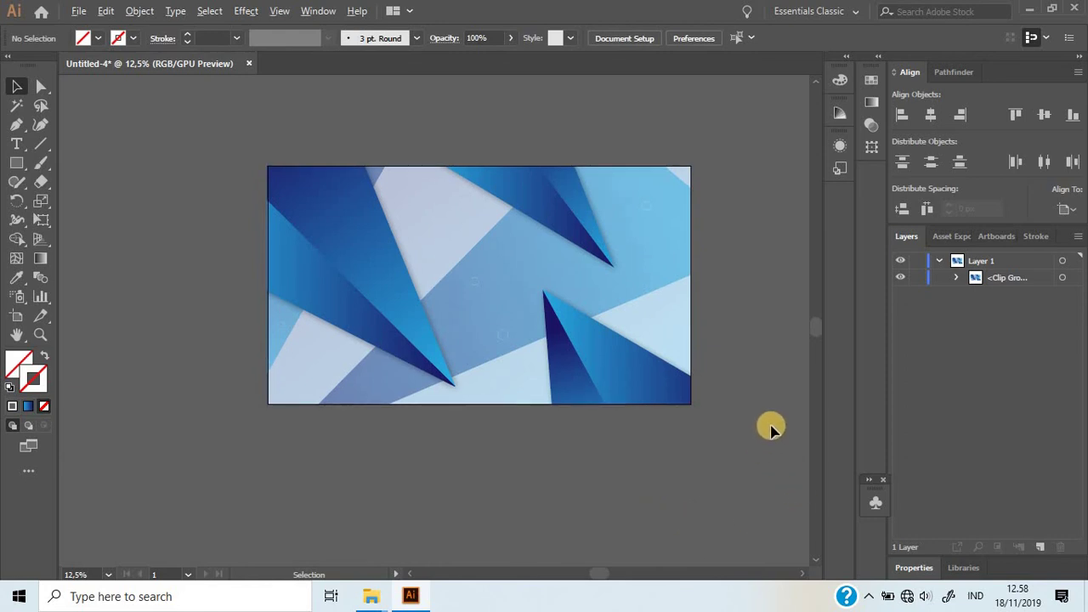
scroll(769, 429, "up", 1, "alt")
scroll(478, 95, "down", 1, "alt")
scroll(480, 98, "up", 1, "alt")
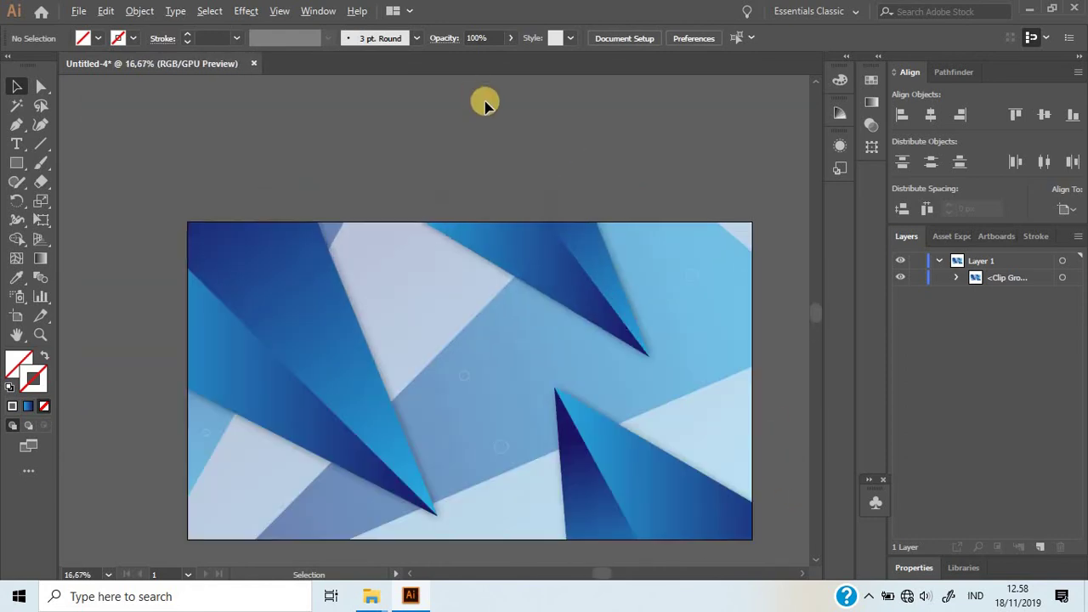
scroll(484, 104, "down", 1)
scroll(485, 104, "down", 1)
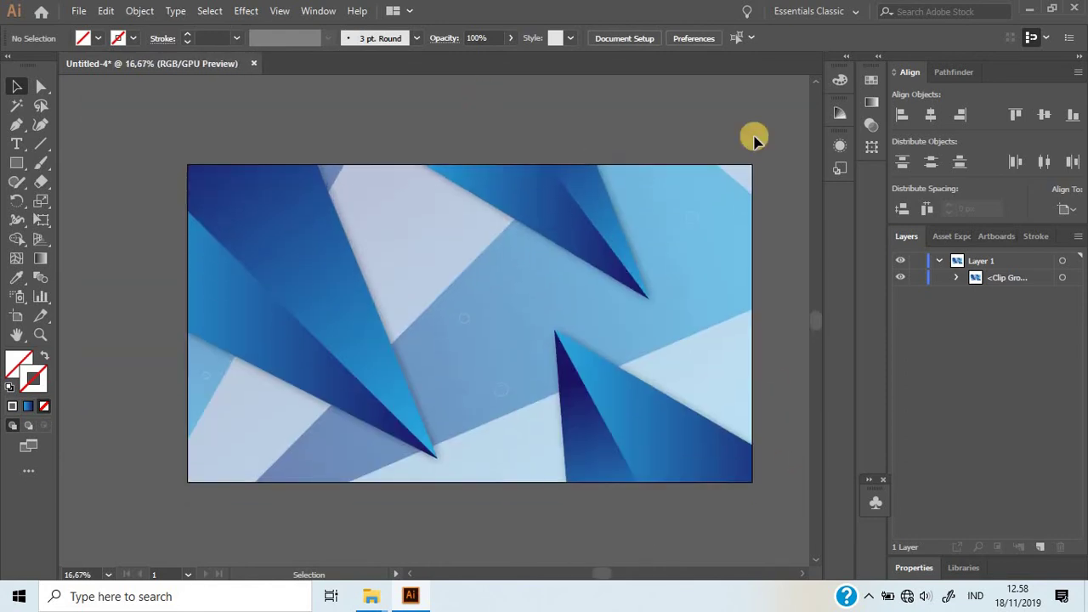